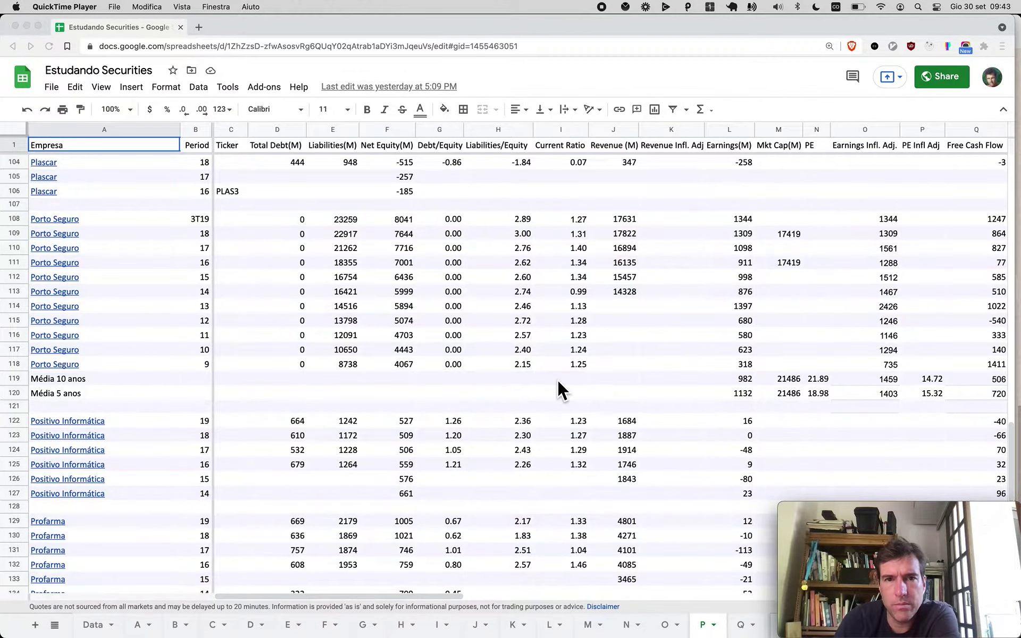
- Insert one empty row above the first Porto Seguro row, the one for period 3T19
{"action": "scroll", "coordinate": [557, 379], "scroll_direction": "right", "scroll_amount": 1}
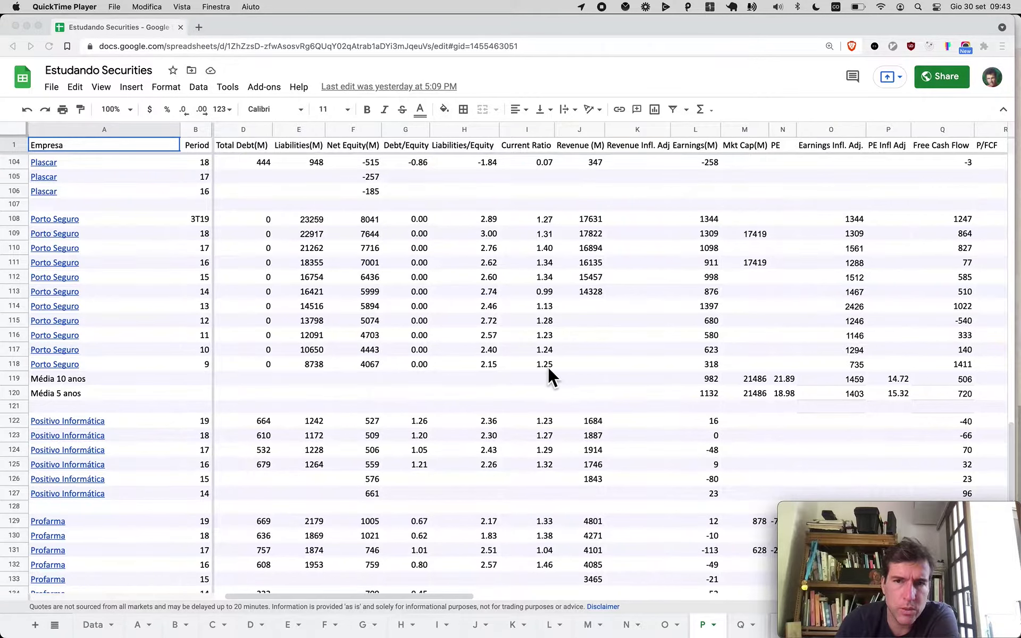
{"action": "scroll", "coordinate": [623, 362], "scroll_direction": "right", "scroll_amount": 6}
{"action": "scroll", "coordinate": [624, 363], "scroll_direction": "up", "scroll_amount": 1}
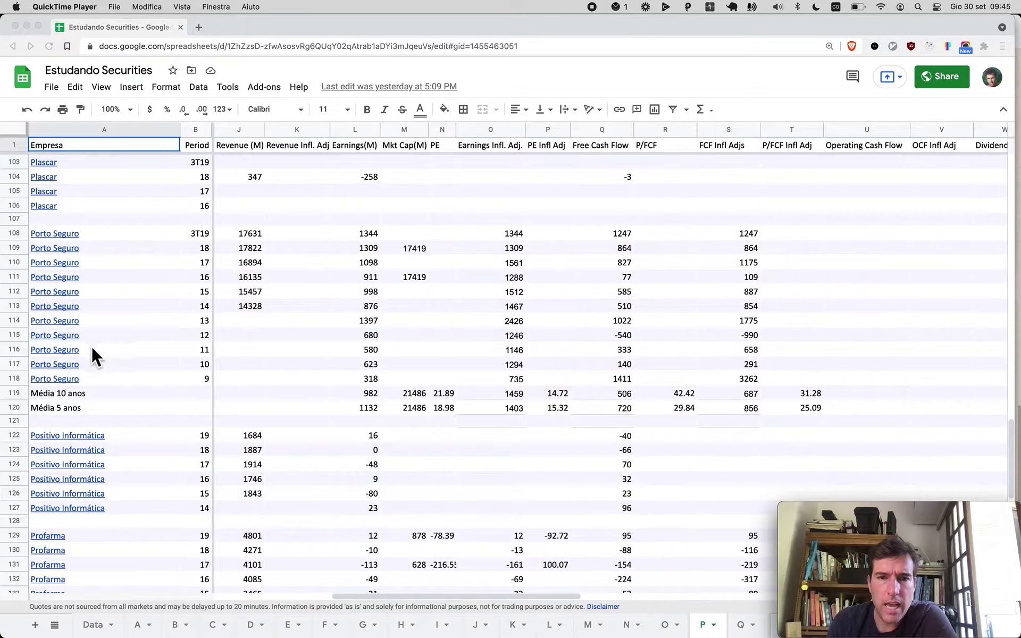
{"action": "left_click", "coordinate": [9, 228]}
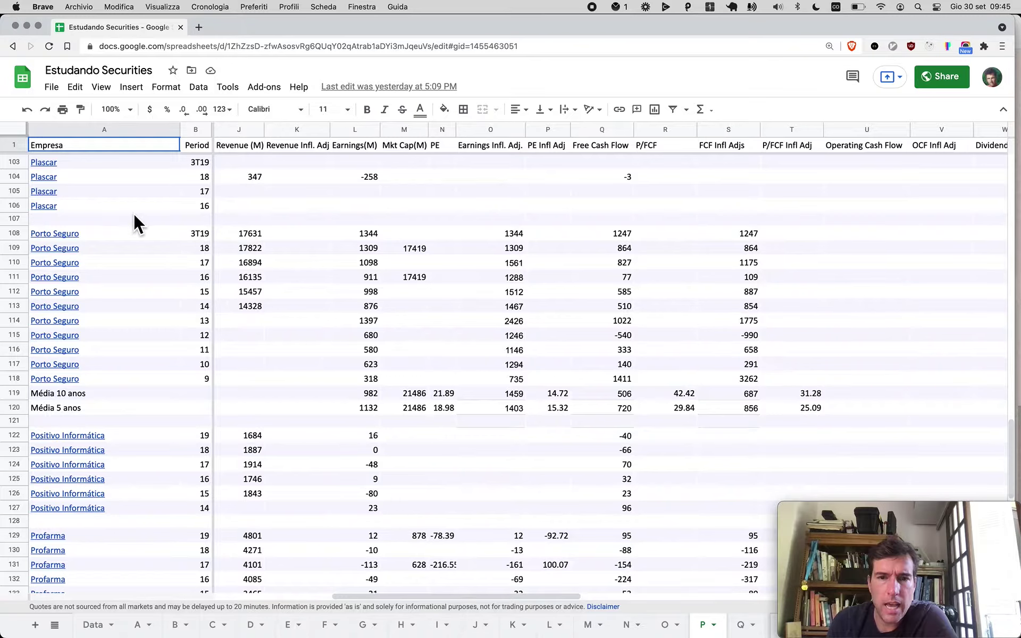
{"action": "left_click", "coordinate": [12, 234]}
{"action": "right_click", "coordinate": [12, 234]}
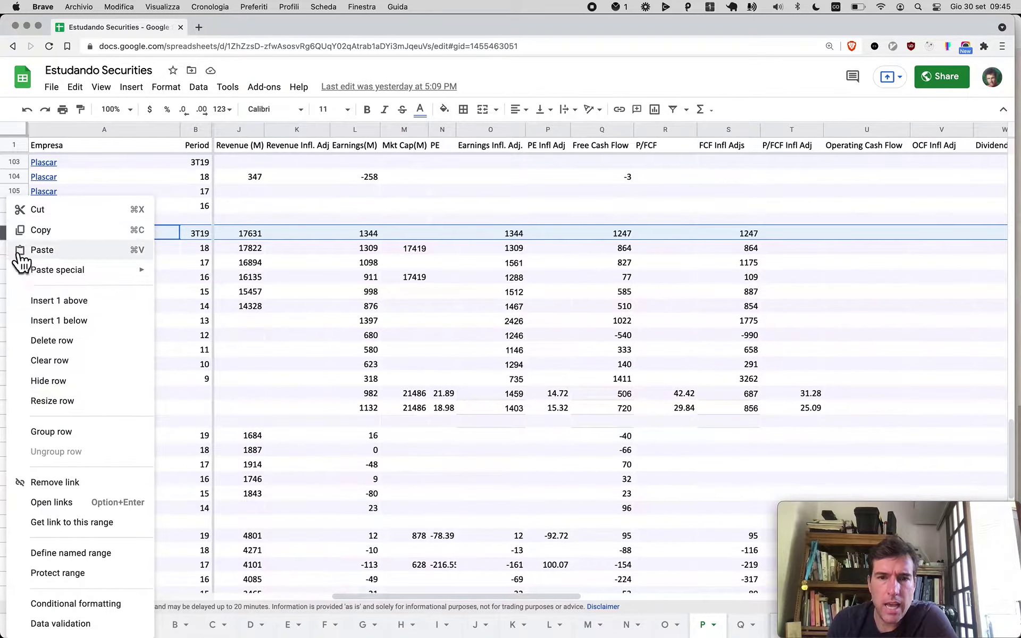
{"action": "left_click", "coordinate": [47, 302]}
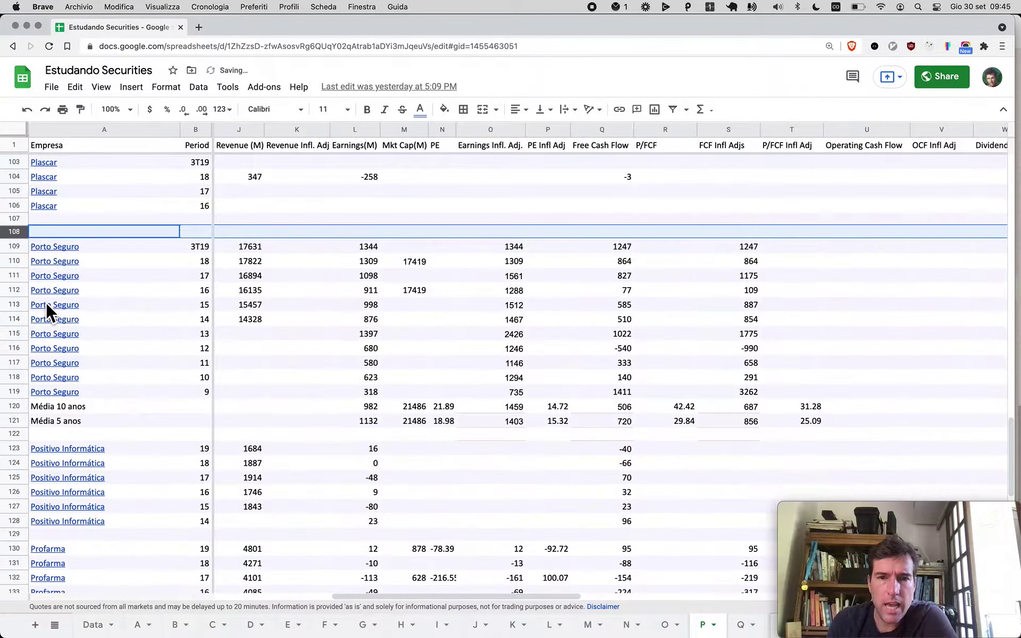
- Copy the linked Porto Seguro company name into the Empresa cell of the new row
{"action": "left_click", "coordinate": [47, 248]}
{"action": "key", "text": "super+c"}
{"action": "key", "text": "Up"}
{"action": "key", "text": "super+v"}
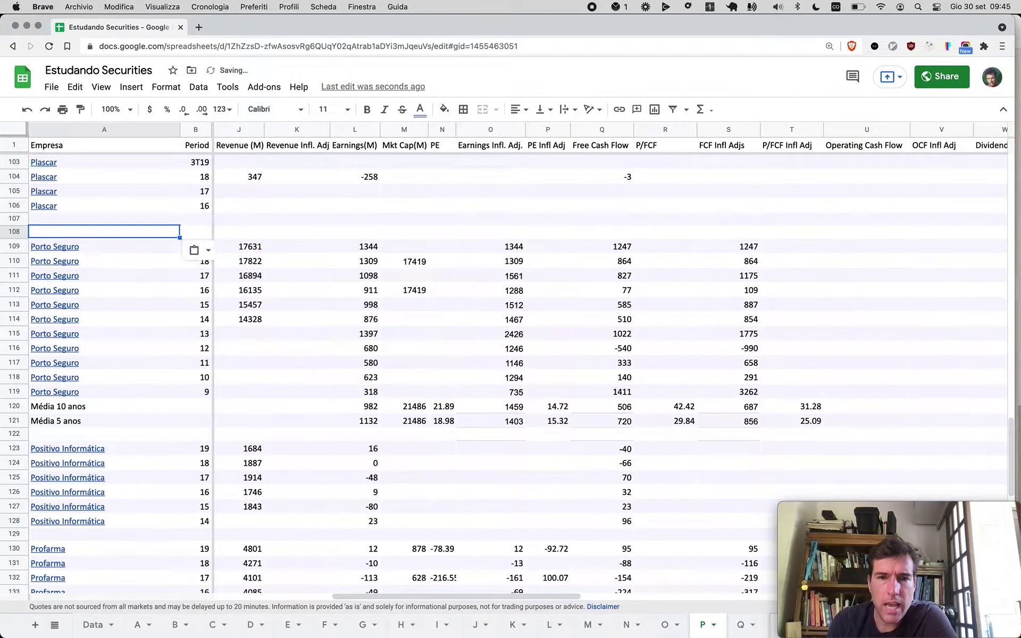
- Set the Period of the 3T19 Porto Seguro row to 19 and of the new row above it to 20
{"action": "key", "text": "Right"}
{"action": "key", "text": "Down"}
{"action": "key", "text": "Down"}
{"action": "key", "text": "Up"}
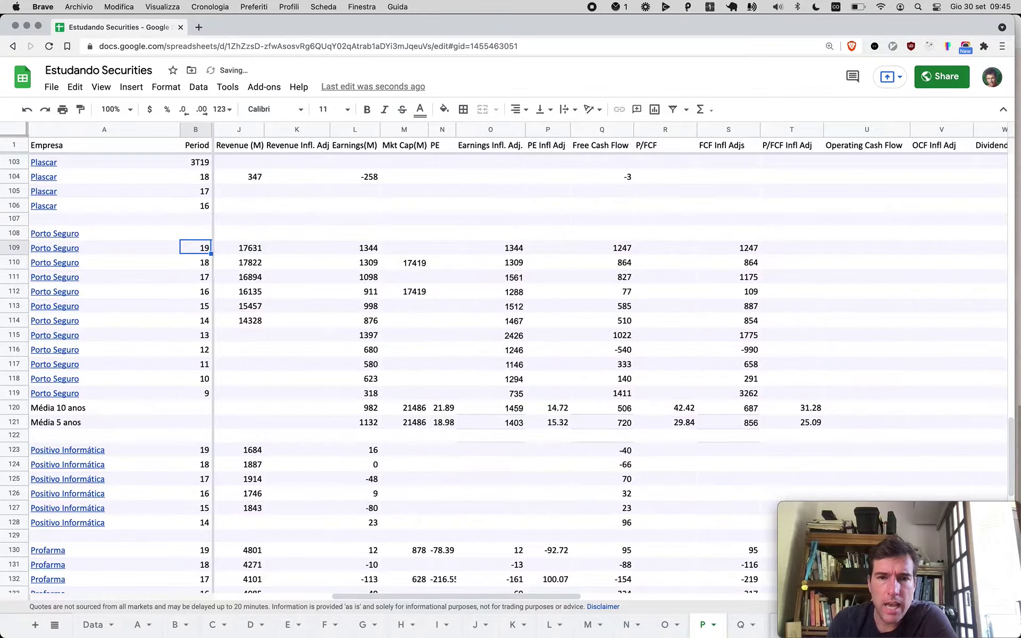
{"action": "key", "text": "Up"}
{"action": "type", "text": "20"}
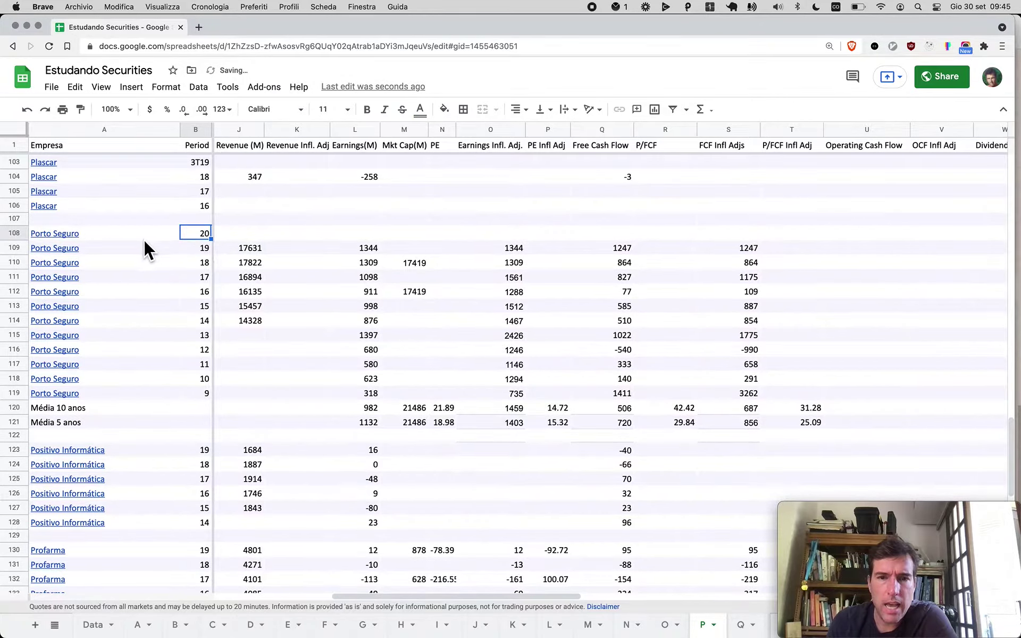
- Search the web for "porto seguro ri" in a new browser tab and open the Porto Seguro investor relations site
{"action": "key", "text": "super+t"}
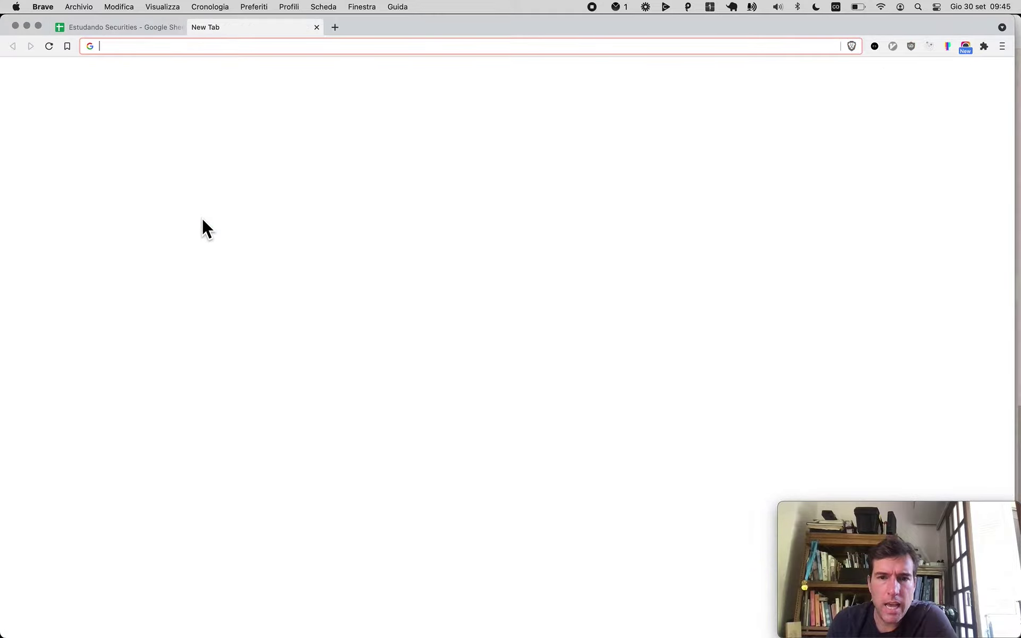
{"action": "type", "text": "porto segu"}
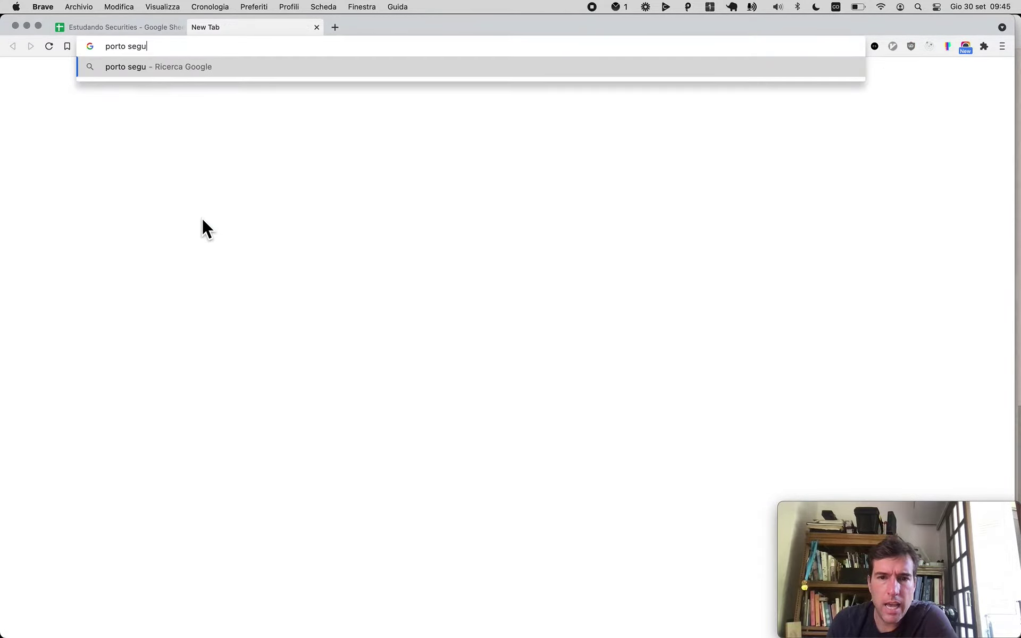
{"action": "type", "text": "ro ri"}
{"action": "key", "text": "Return"}
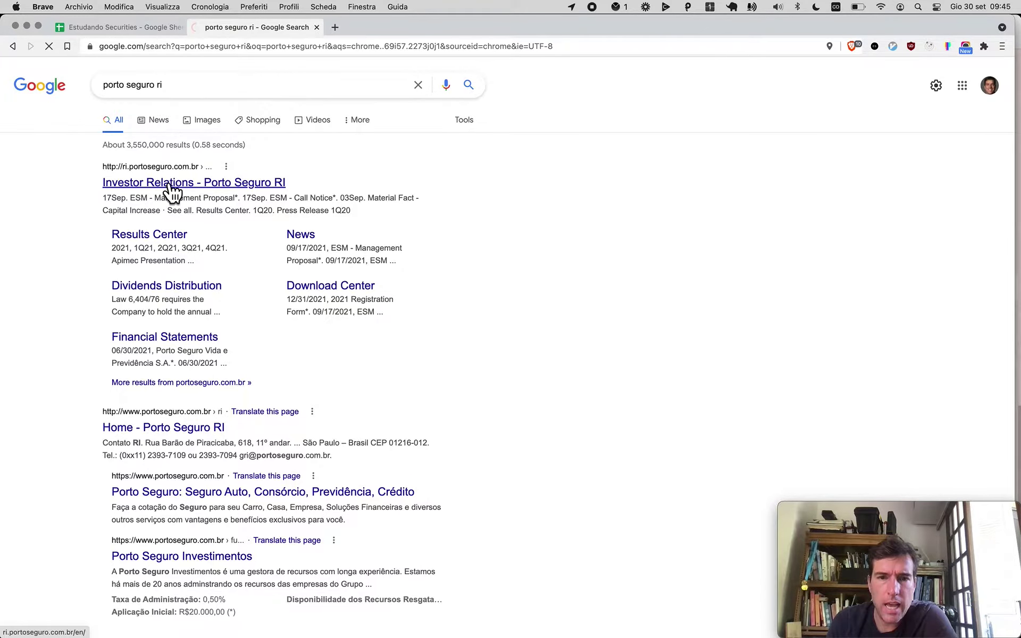
{"action": "left_click", "coordinate": [169, 182]}
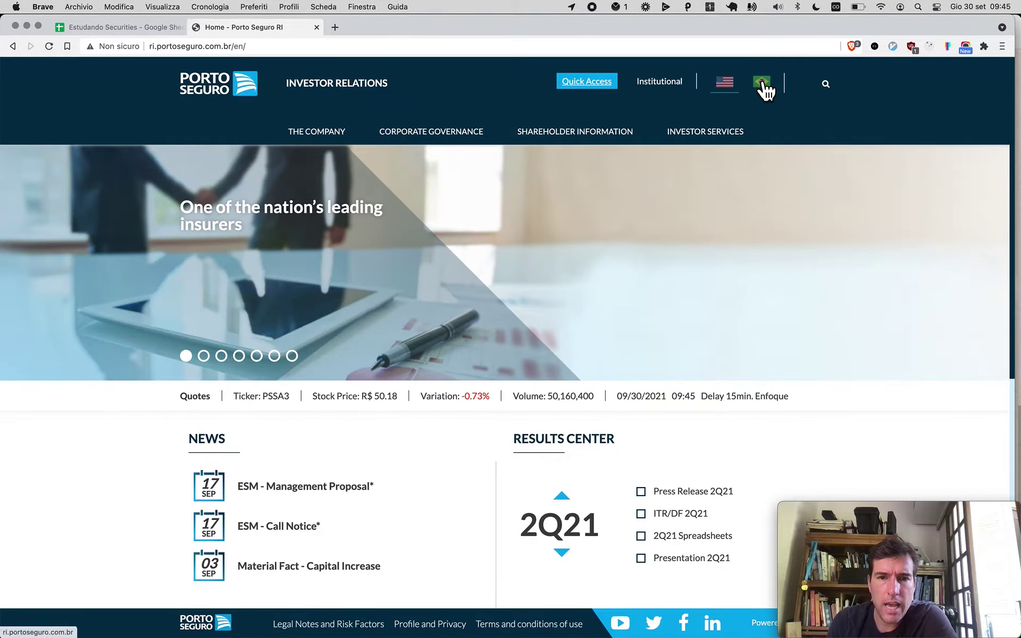
- Switch the investor relations site to Portuguese and open its Central de Downloads page
{"action": "left_click", "coordinate": [763, 84]}
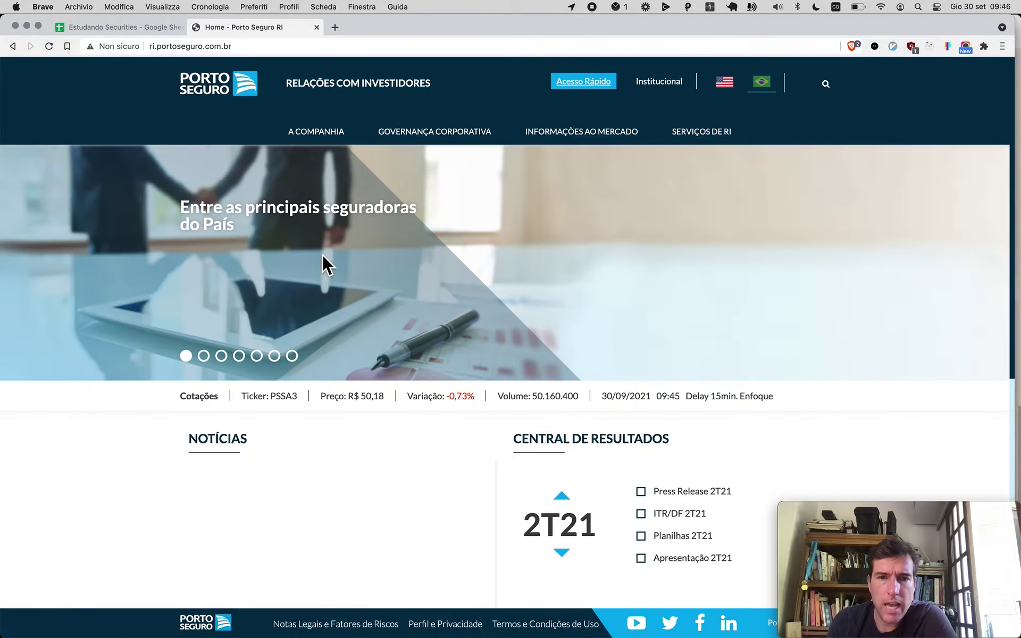
{"action": "mouse_move", "coordinate": [540, 127]}
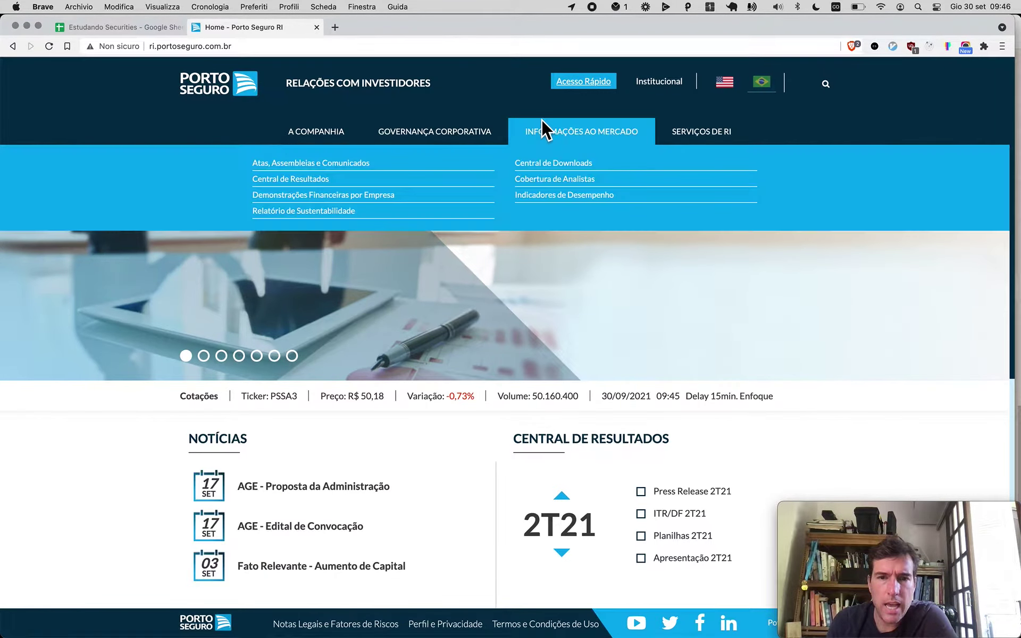
{"action": "left_click", "coordinate": [539, 166]}
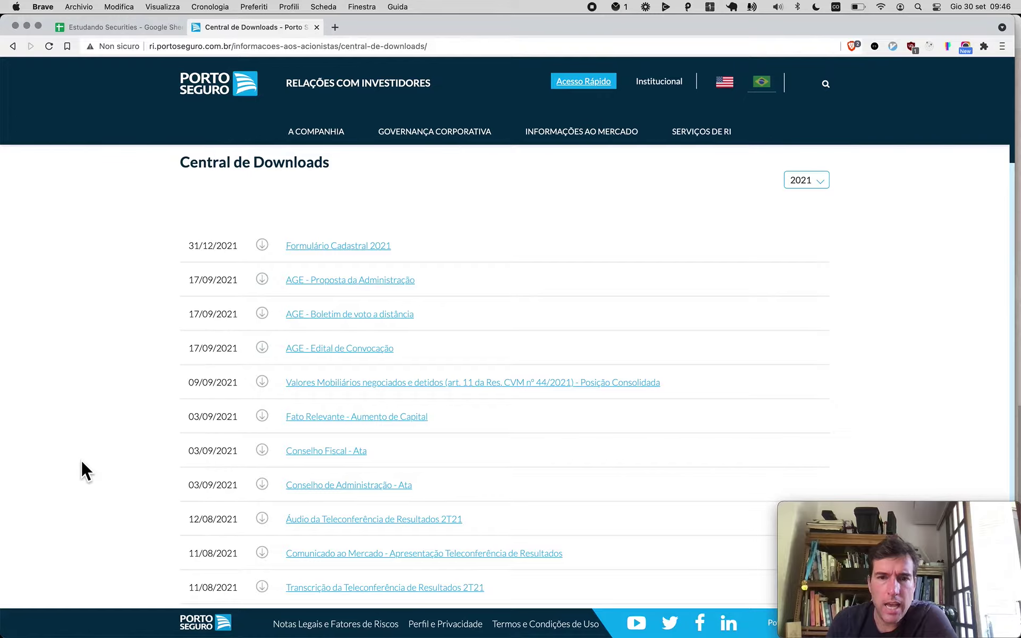
- Look through the 2021 documents and change the Central de Downloads year filter to 2020
{"action": "scroll", "coordinate": [83, 462], "scroll_direction": "down", "scroll_amount": 5}
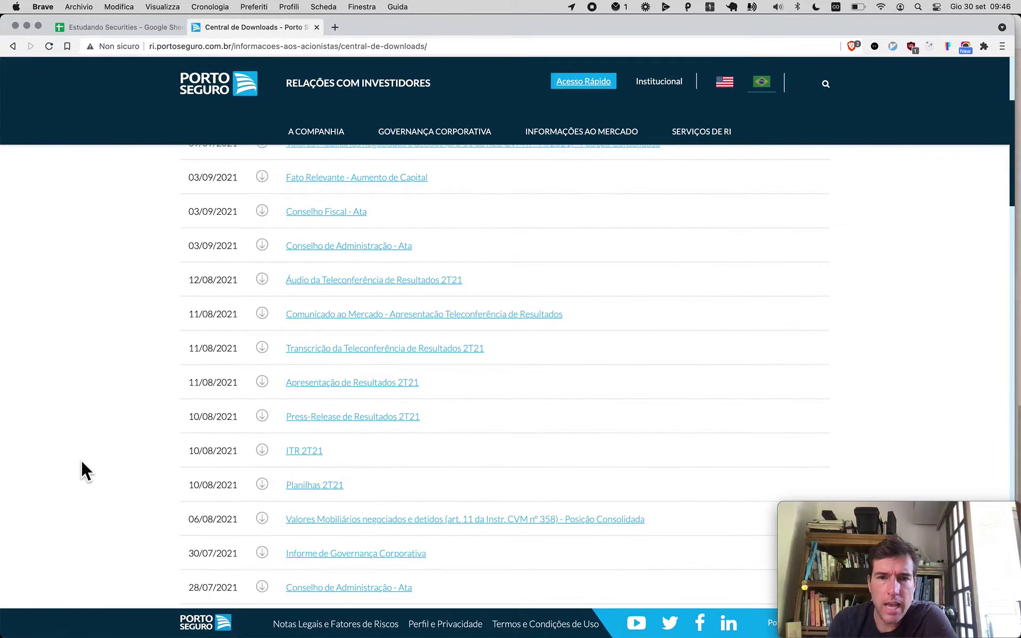
{"action": "scroll", "coordinate": [82, 461], "scroll_direction": "down", "scroll_amount": 4}
{"action": "scroll", "coordinate": [82, 461], "scroll_direction": "down", "scroll_amount": 5}
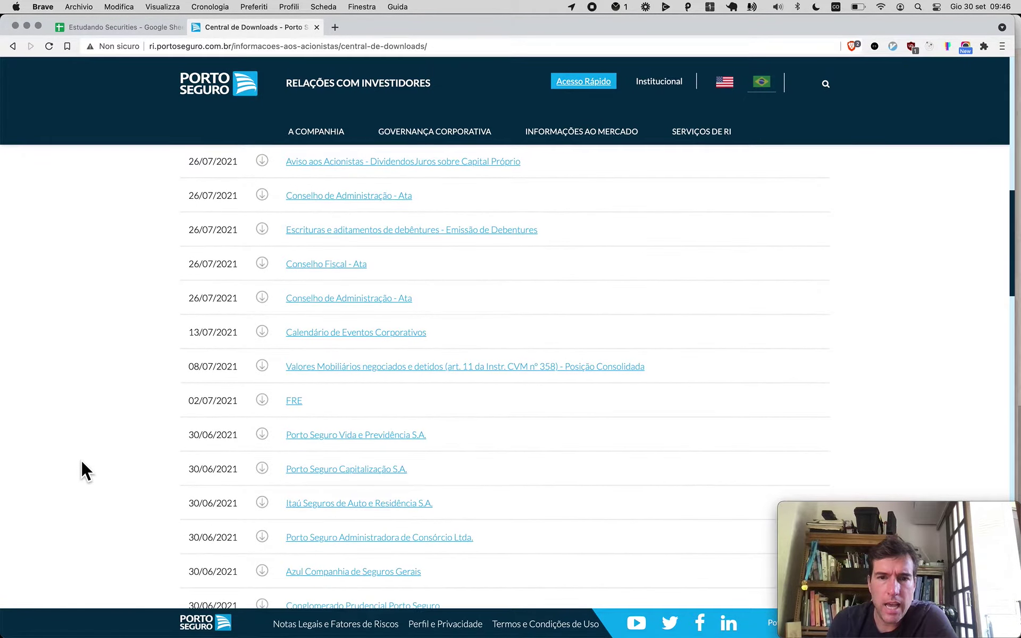
{"action": "scroll", "coordinate": [81, 461], "scroll_direction": "down", "scroll_amount": 14}
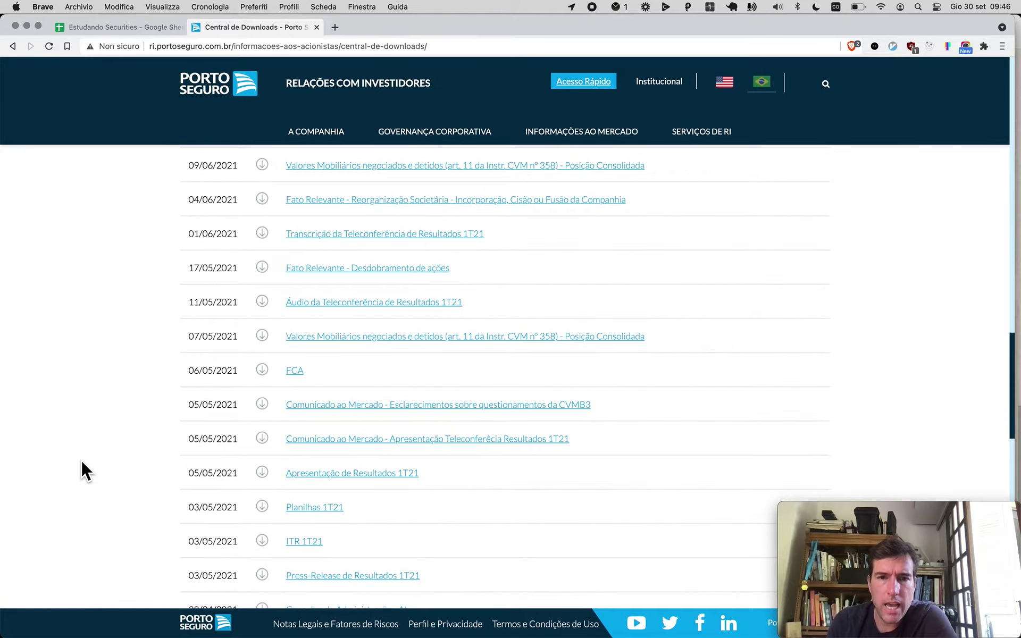
{"action": "scroll", "coordinate": [82, 461], "scroll_direction": "down", "scroll_amount": 18}
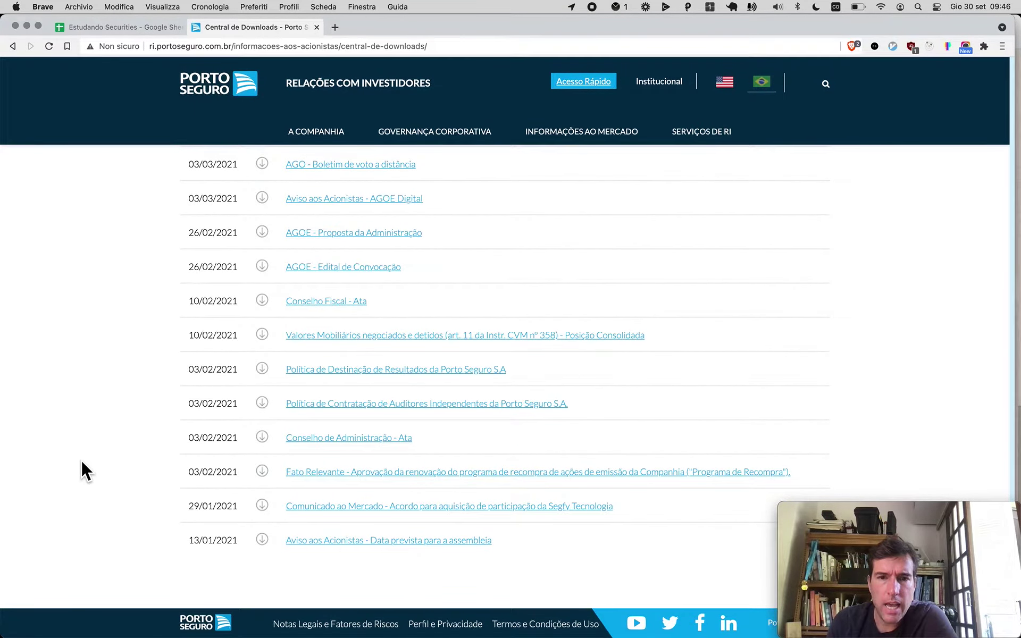
{"action": "scroll", "coordinate": [81, 459], "scroll_direction": "up", "scroll_amount": 20}
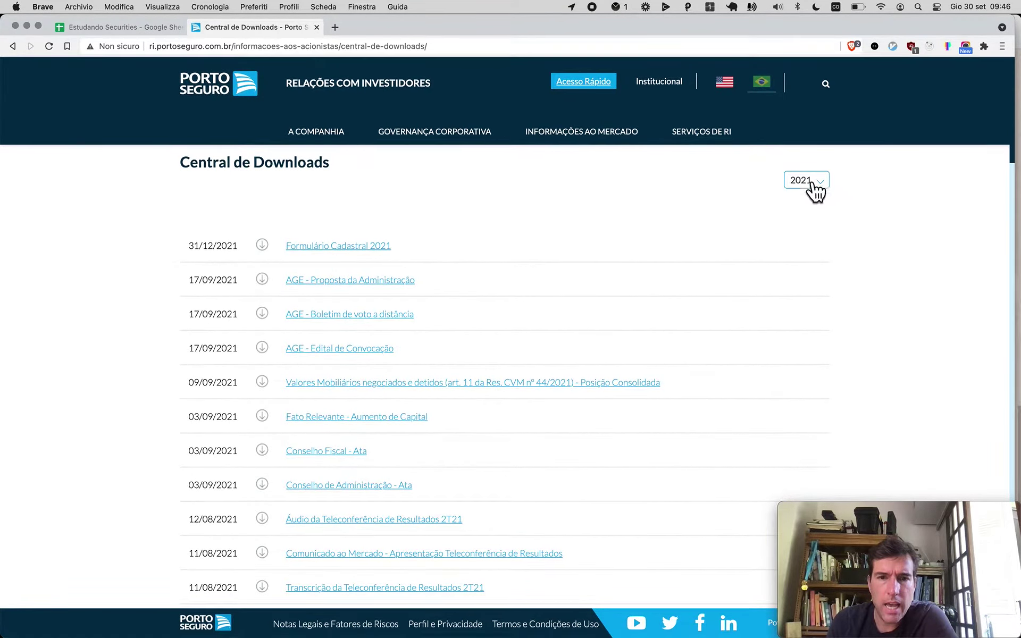
{"action": "left_click", "coordinate": [801, 183]}
{"action": "left_click", "coordinate": [801, 194]}
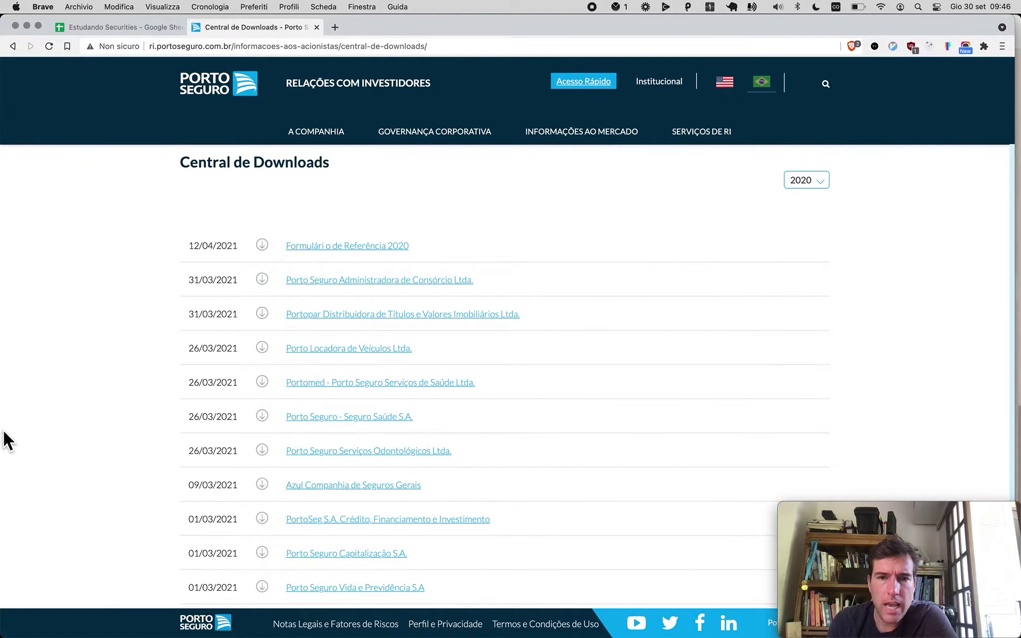
- Search the page for "dfp" and "dem", and open the Demonstrações Financeiras Padronizadas - Porto Seguro S.A. report
{"action": "key", "text": "super+f"}
{"action": "type", "text": "dfp"}
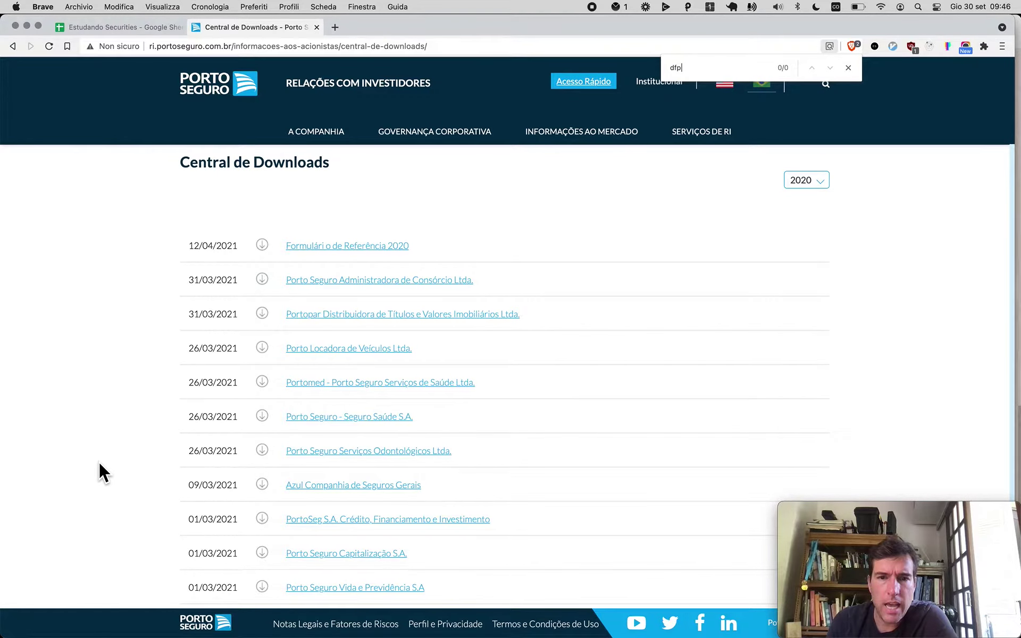
{"action": "type", "text": "dem"}
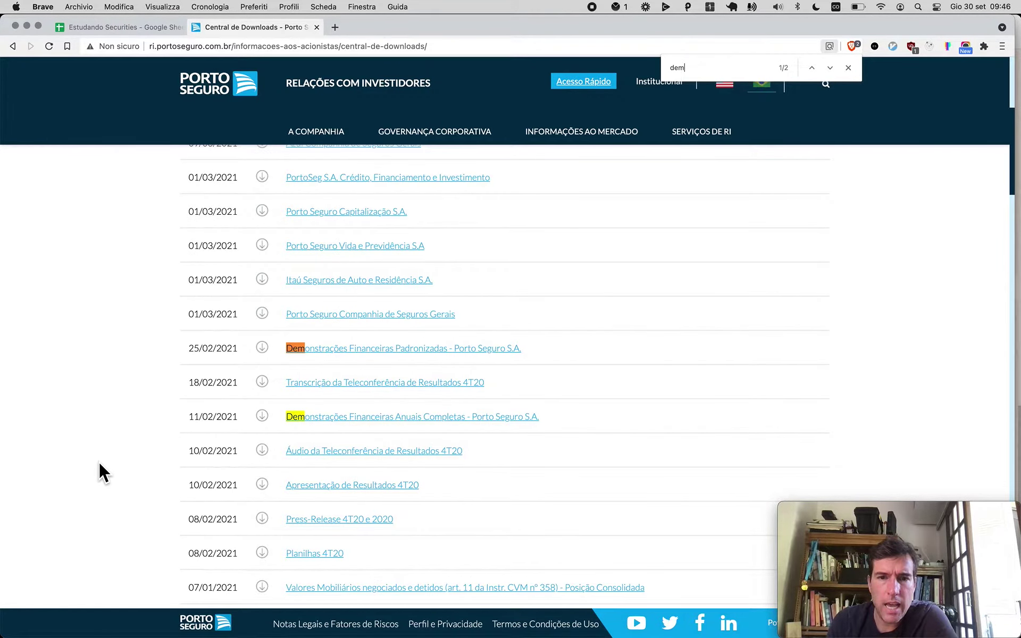
{"action": "left_click", "coordinate": [345, 346]}
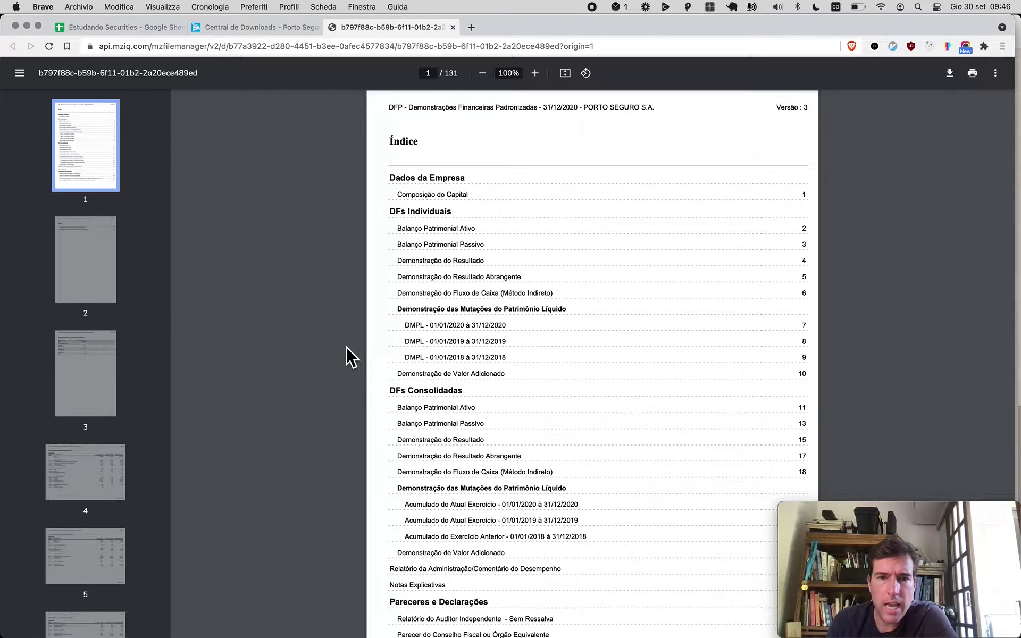
- Check the report's index for the consolidated statements and go to page 14
{"action": "scroll", "coordinate": [533, 496], "scroll_direction": "down", "scroll_amount": 2}
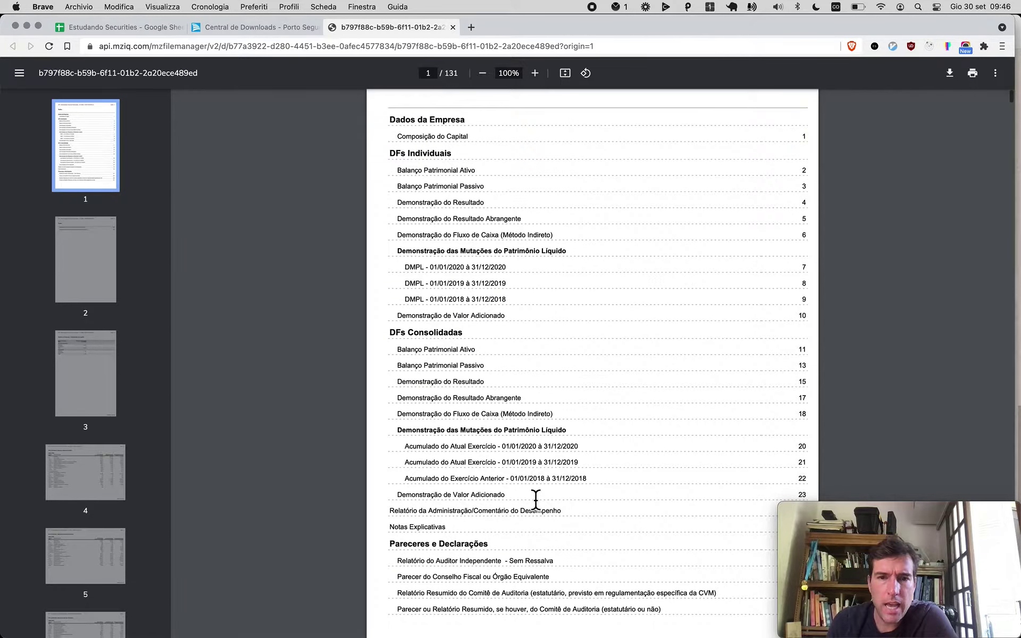
{"action": "left_click", "coordinate": [435, 73]}
{"action": "type", "text": "14"}
{"action": "key", "text": "Return"}
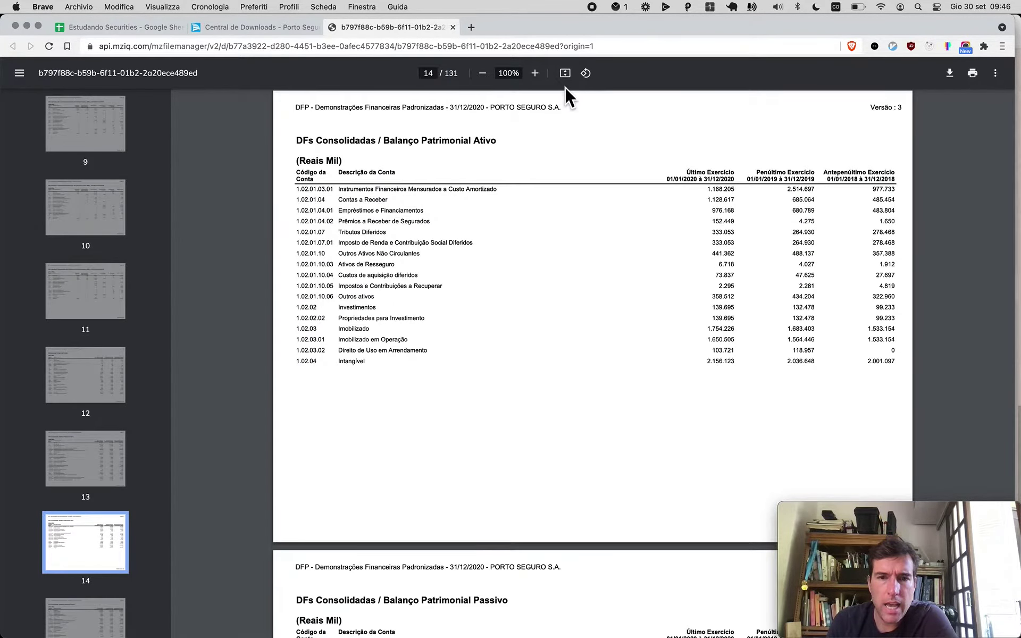
- Examine the consolidated Balanço Patrimonial Ativo and Passivo, ending on an enlarged view of the Patrimônio Líquido Consolidado line
{"action": "scroll", "coordinate": [594, 321], "scroll_direction": "up", "scroll_amount": 15}
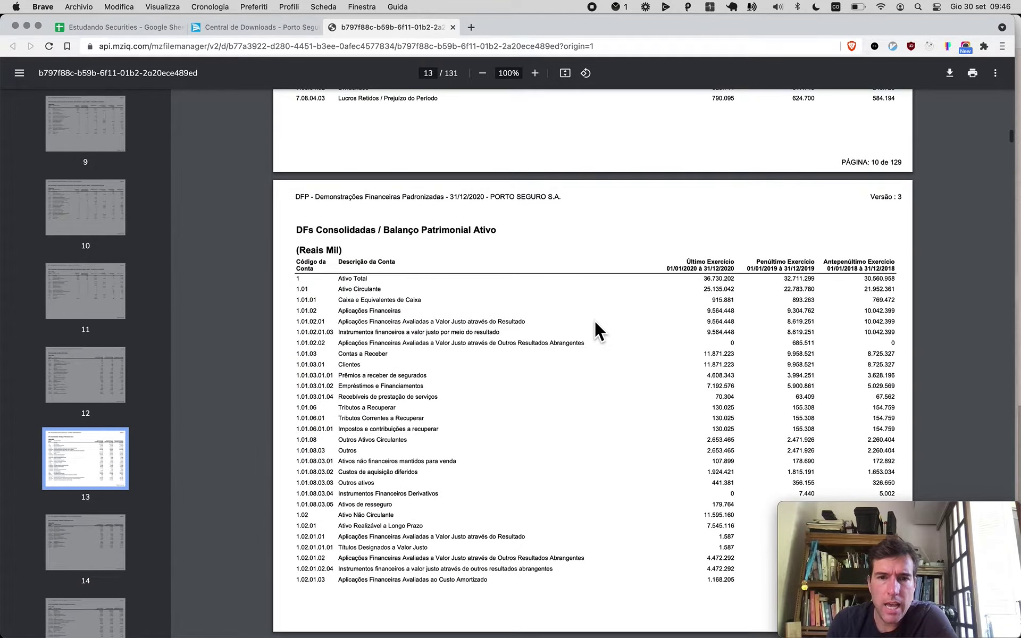
{"action": "scroll", "coordinate": [595, 320], "scroll_direction": "up", "scroll_amount": 1}
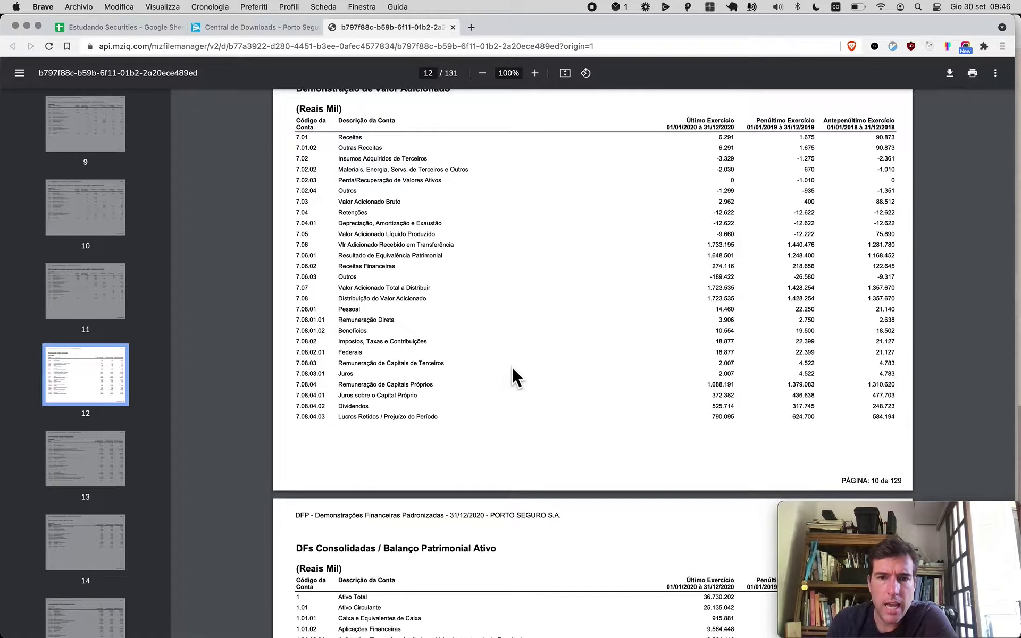
{"action": "scroll", "coordinate": [512, 369], "scroll_direction": "up", "scroll_amount": 1}
{"action": "scroll", "coordinate": [511, 369], "scroll_direction": "down", "scroll_amount": 8}
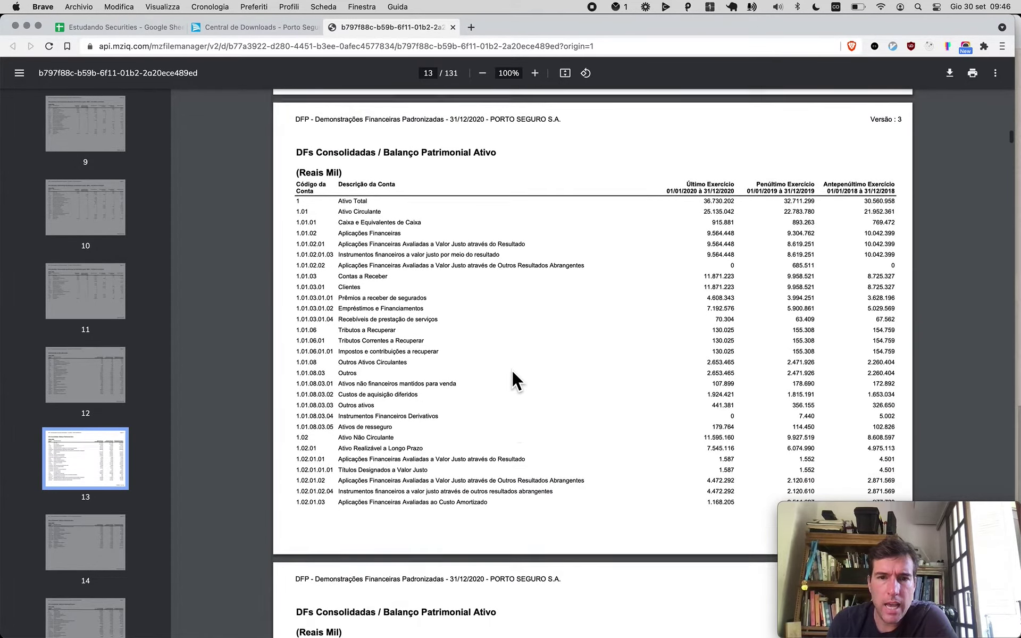
{"action": "scroll", "coordinate": [513, 372], "scroll_direction": "down", "scroll_amount": 18}
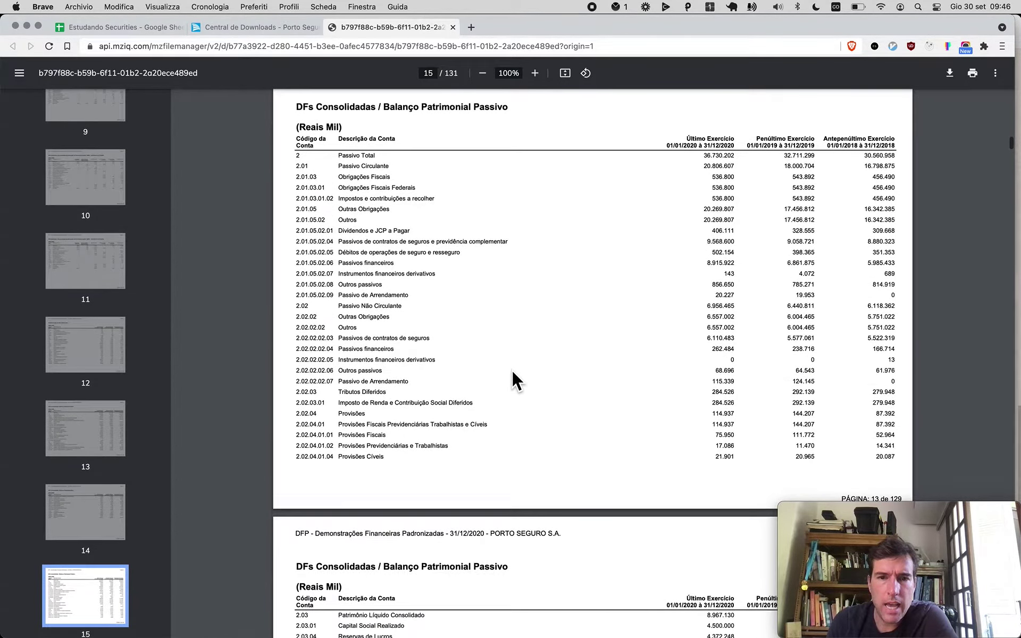
{"action": "scroll", "coordinate": [512, 371], "scroll_direction": "down", "scroll_amount": 6}
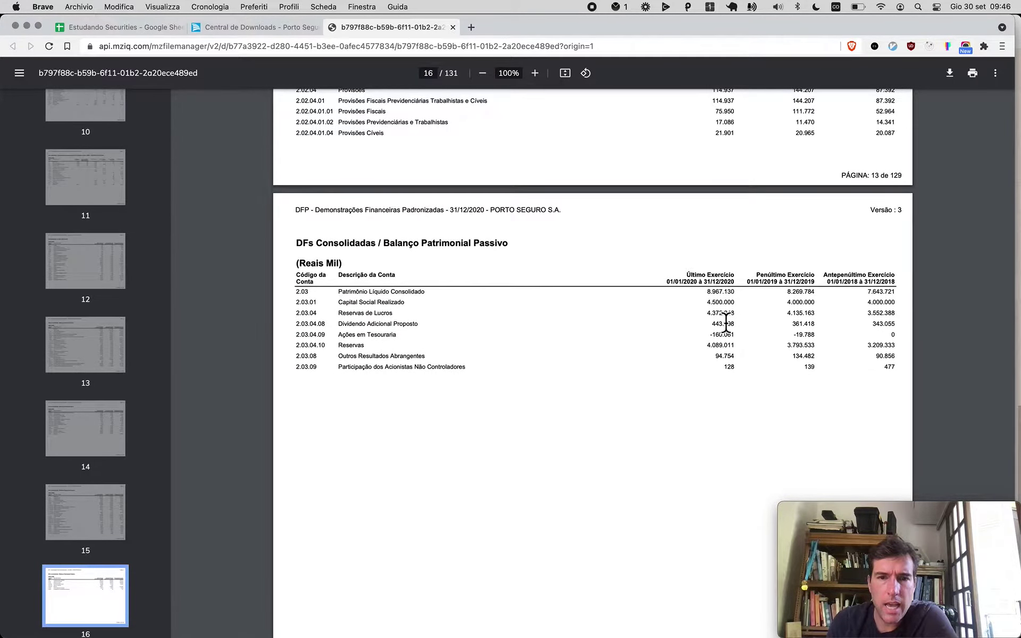
{"action": "scroll", "coordinate": [789, 287], "scroll_direction": "up", "scroll_amount": 3}
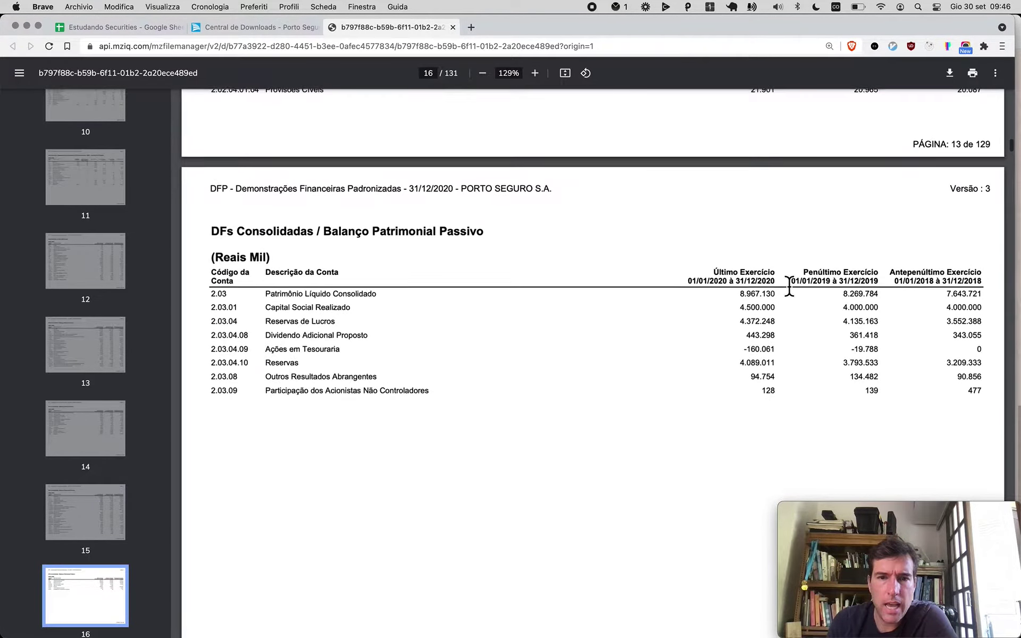
- Check the debt, liabilities and net equity columns of the Porto Seguro rows in the spreadsheet, and return to the PDF report
{"action": "key", "text": "super+1"}
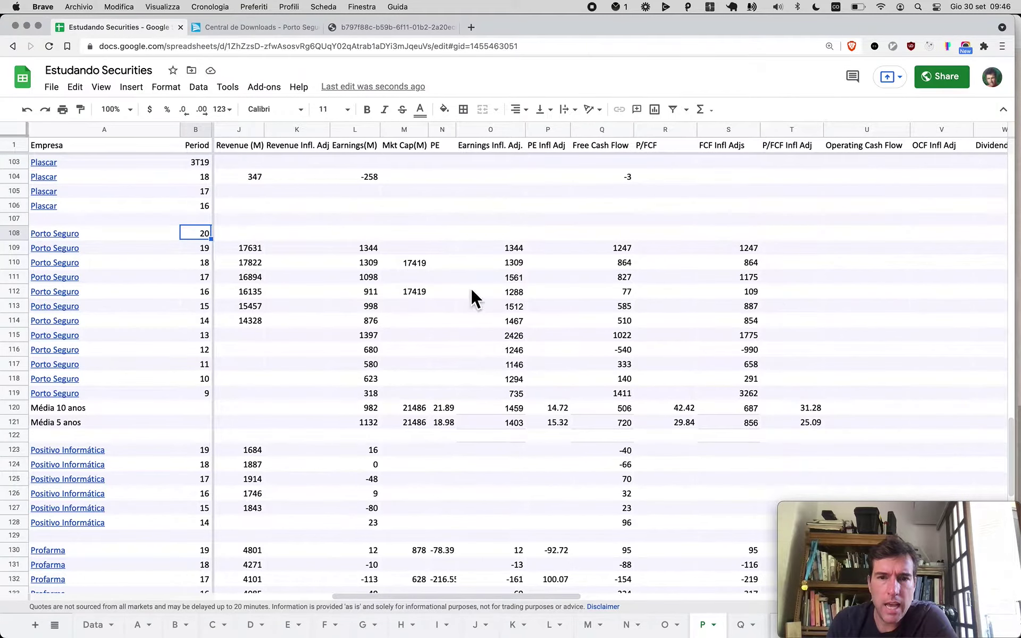
{"action": "scroll", "coordinate": [385, 277], "scroll_direction": "left", "scroll_amount": 5}
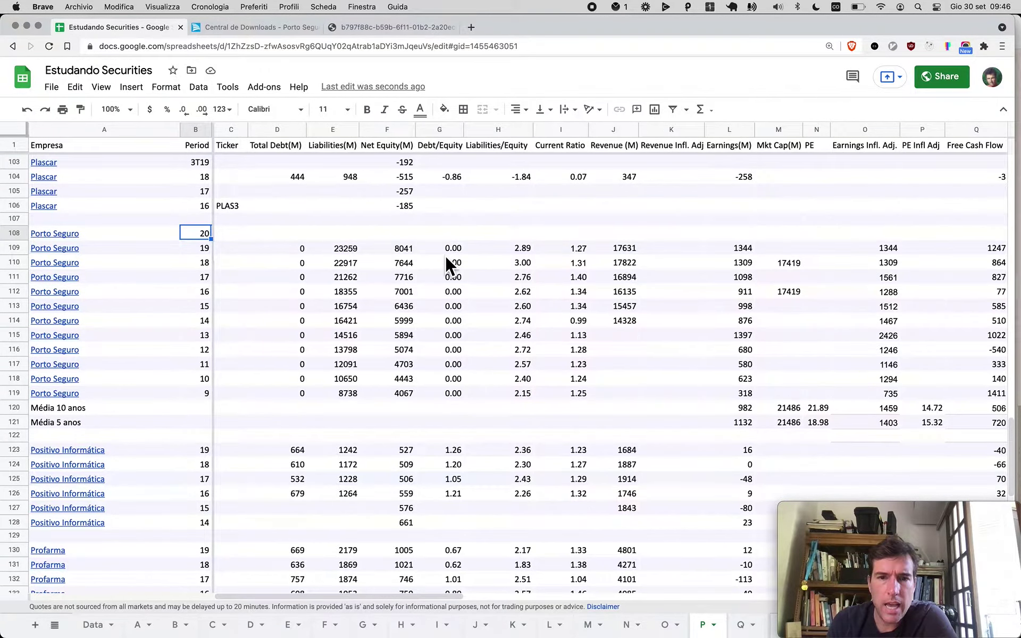
{"action": "key", "text": "super+3"}
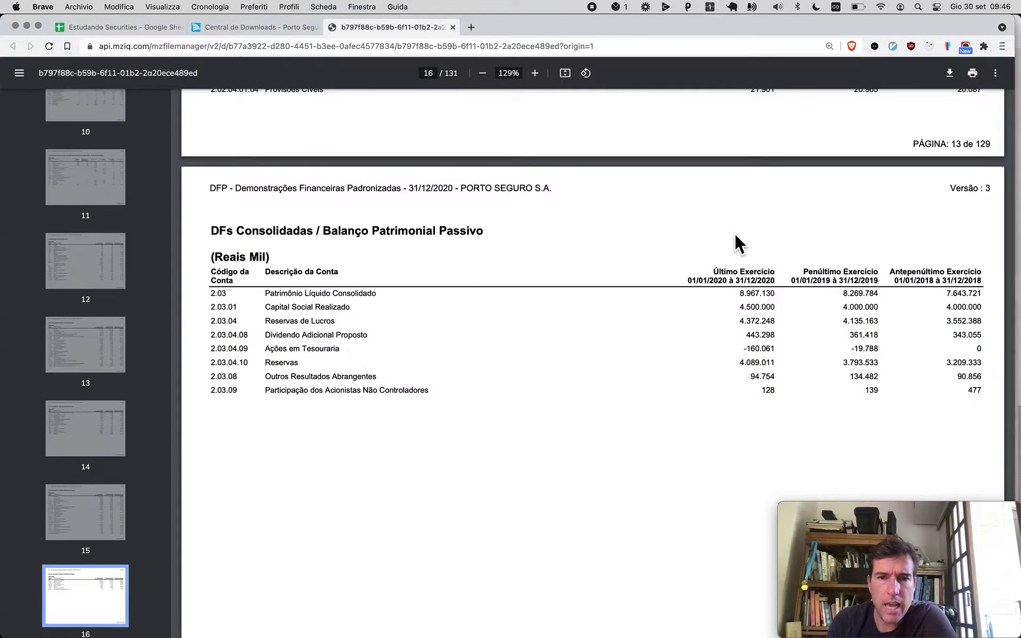
- Set Porto Seguro's 2019 net equity in the spreadsheet to 8270, from the report's consolidated Patrimônio Líquido
{"action": "key", "text": "super+1"}
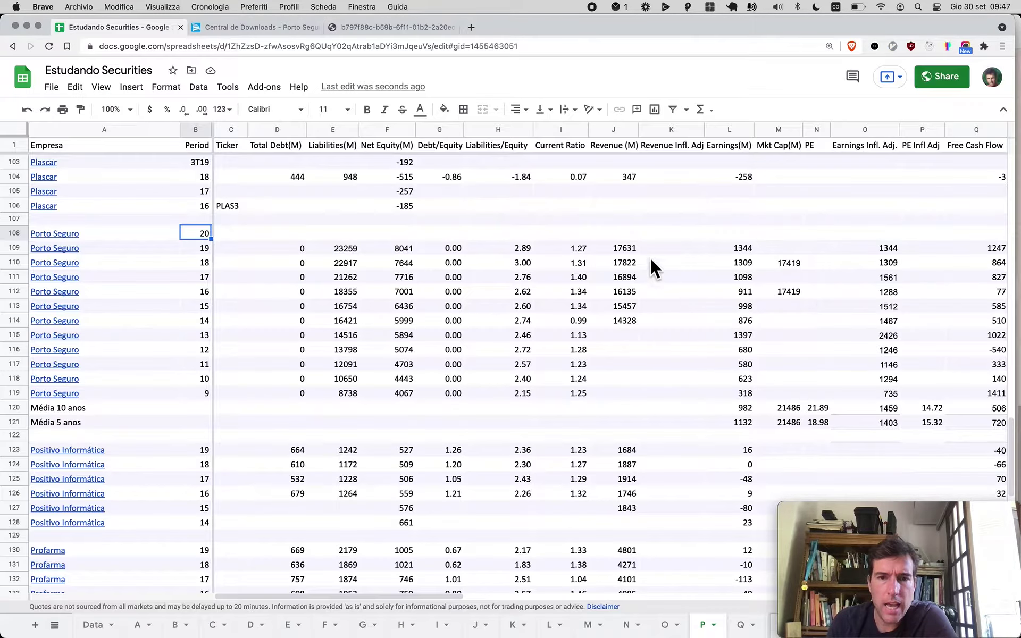
{"action": "key", "text": "super+3"}
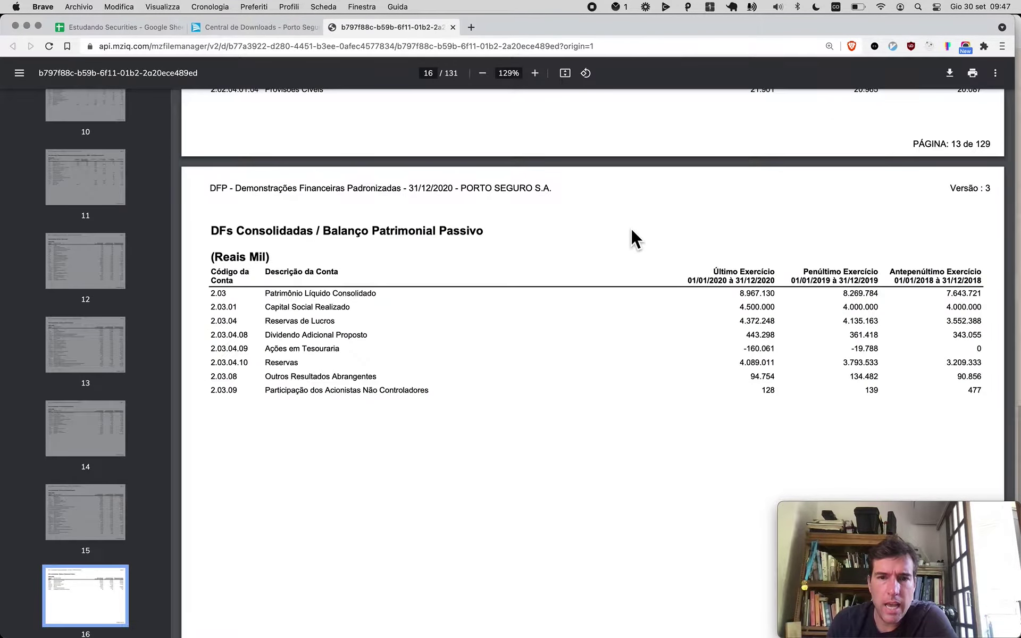
{"action": "key", "text": "super+1"}
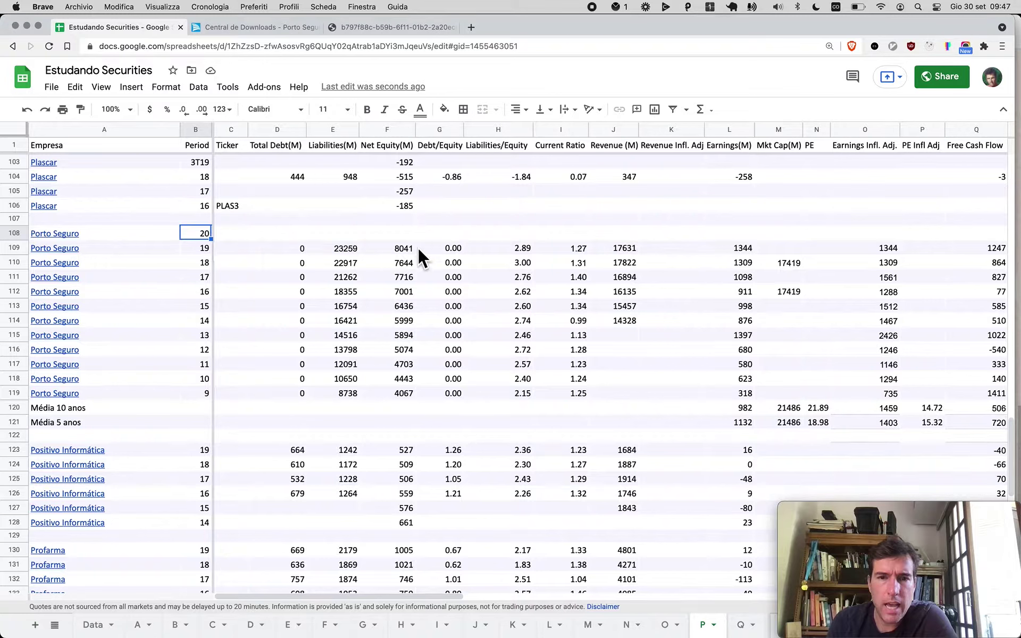
{"action": "left_click", "coordinate": [396, 249]}
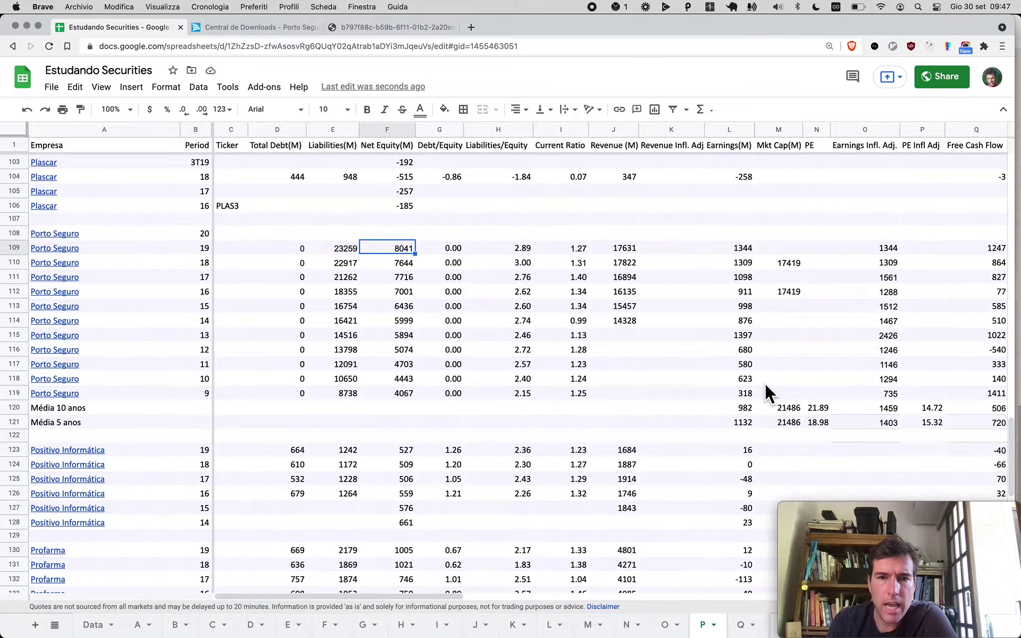
{"action": "type", "text": "8270"}
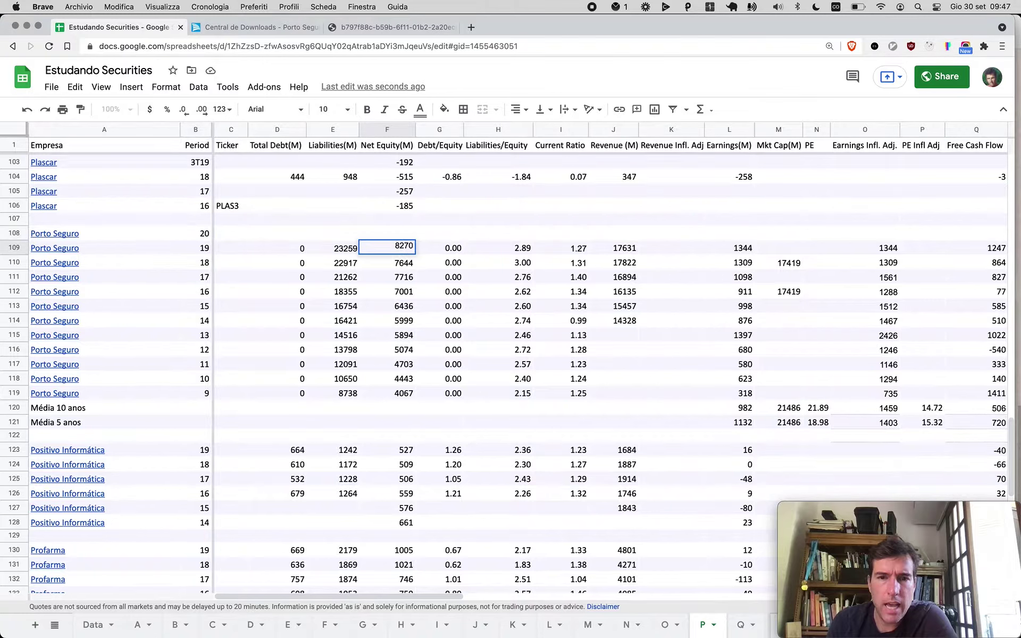
{"action": "key", "text": "Left"}
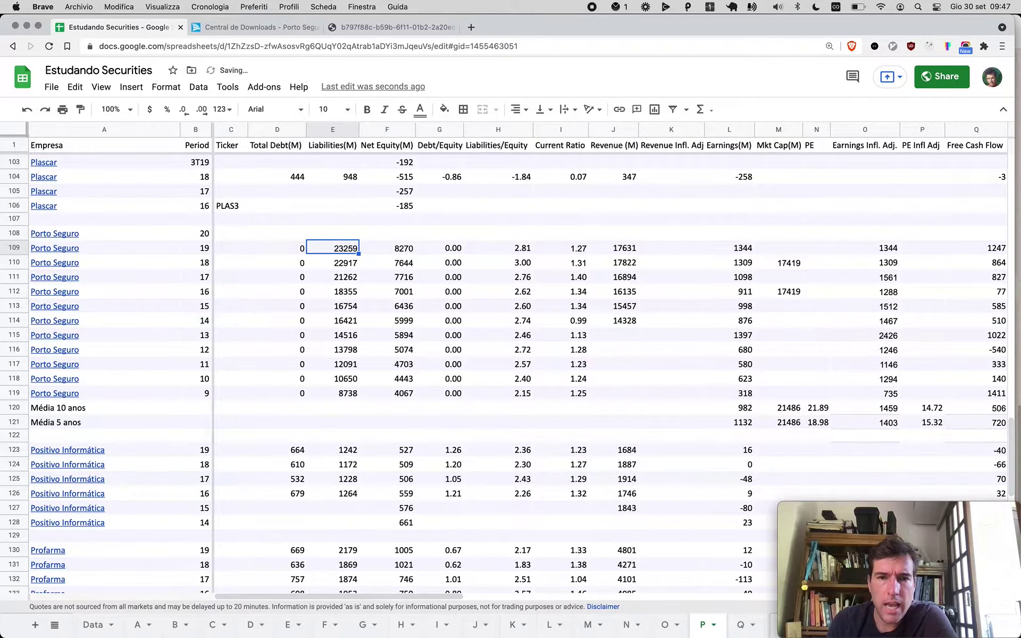
- Return to the consolidated Balanço Patrimonial Passivo in the PDF report and open the Calculator (Calcolatrice) app
{"action": "key", "text": "super+3"}
{"action": "scroll", "coordinate": [713, 290], "scroll_direction": "up", "scroll_amount": 2}
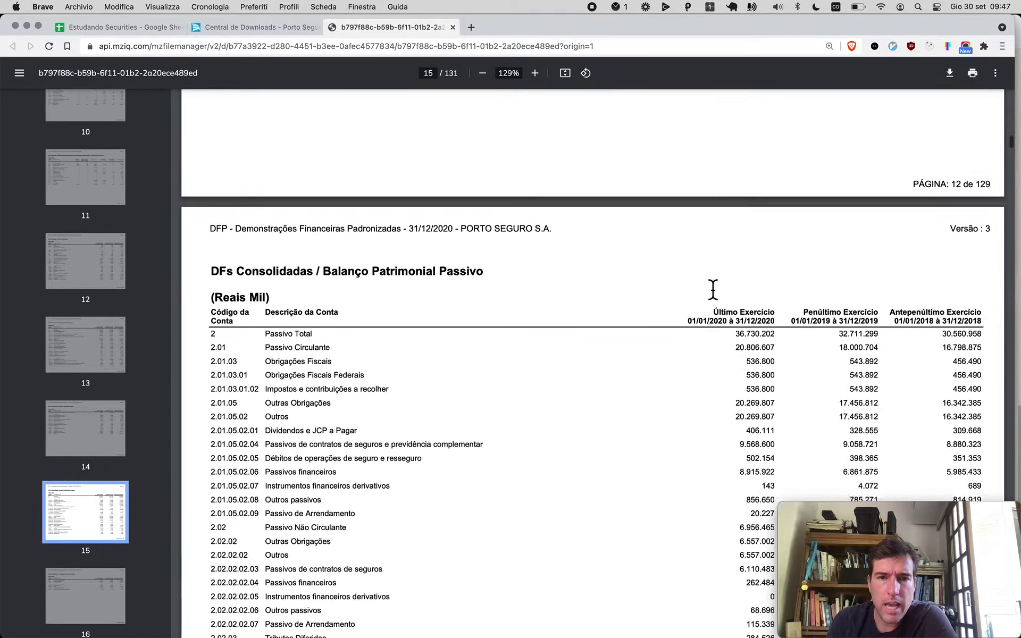
{"action": "scroll", "coordinate": [712, 289], "scroll_direction": "down", "scroll_amount": 5}
{"action": "key", "text": "super+Tab"}
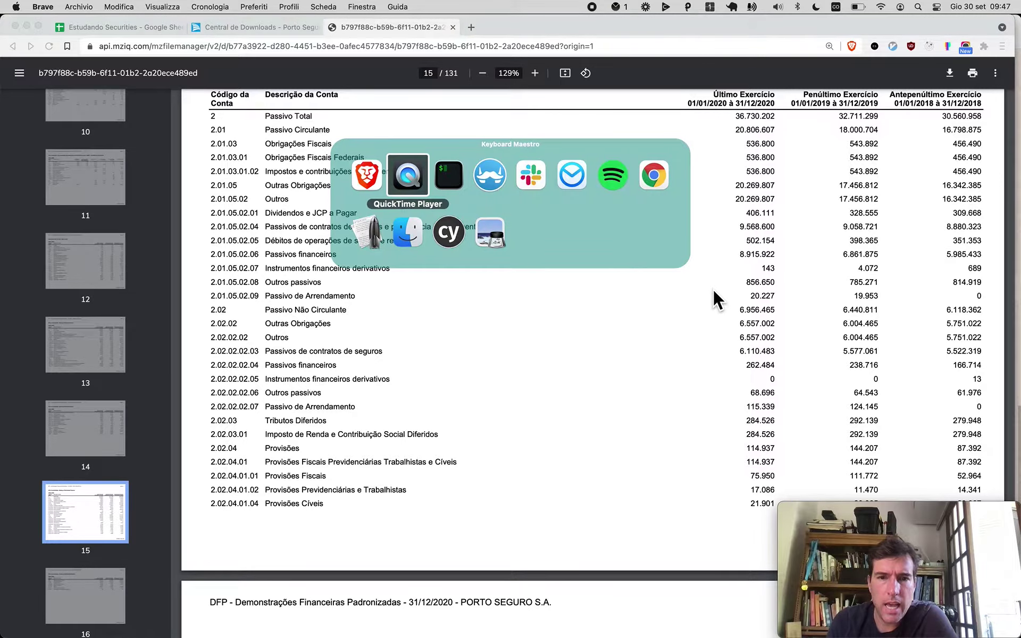
{"action": "key", "text": "Escape"}
{"action": "key", "text": "super+space"}
{"action": "type", "text": "cal"}
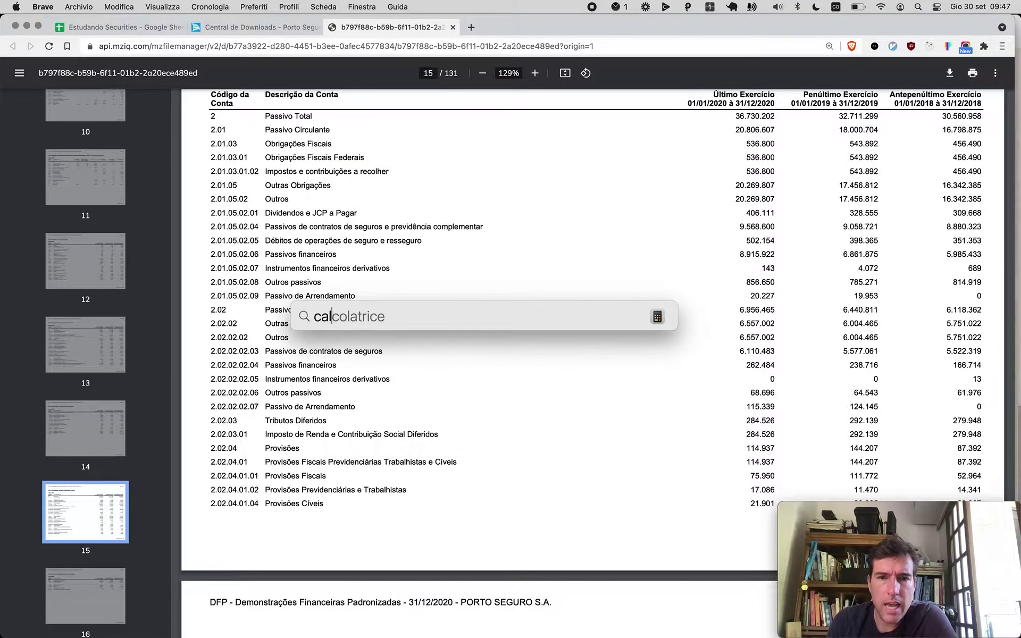
{"action": "key", "text": "Return"}
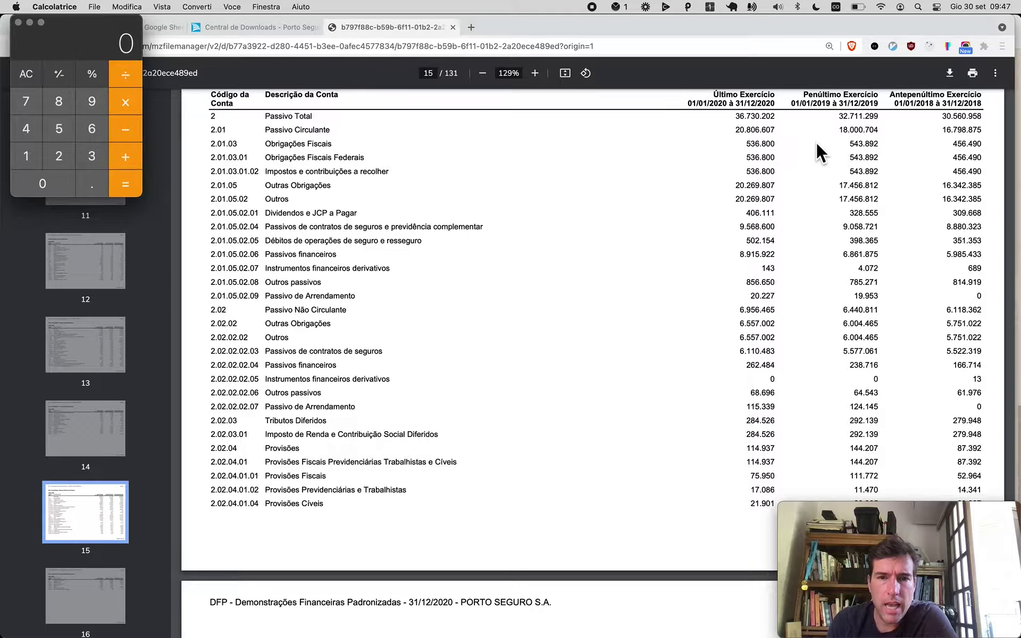
- Add the 2019 Passivo Circulante and Passivo Não Circulante in Calculator as 18001 + 6441
{"action": "type", "text": "18000"}
{"action": "key", "text": "BackSpace"}
{"action": "type", "text": "1"}
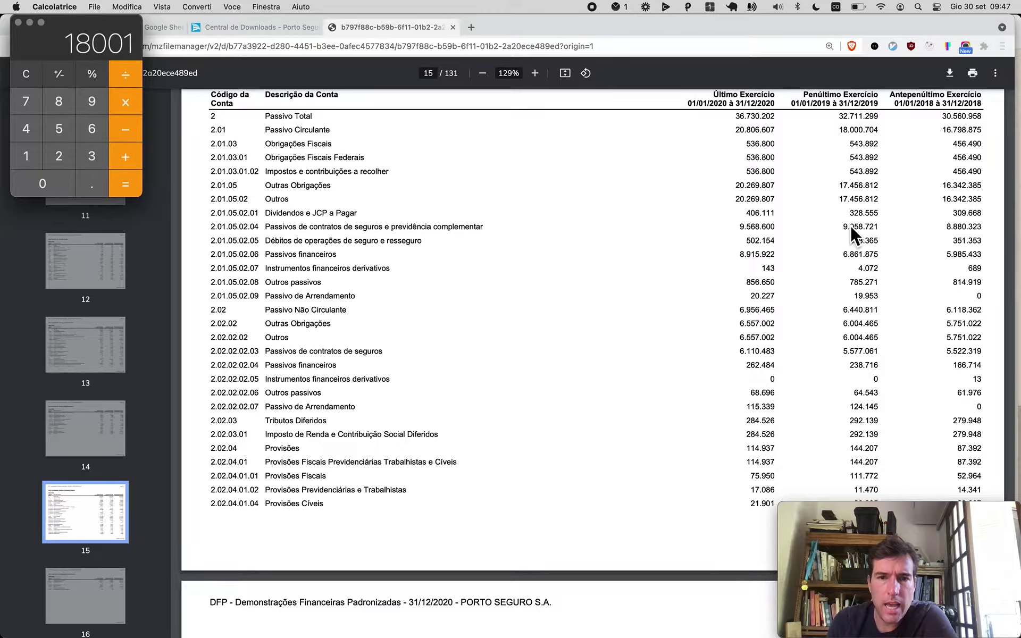
{"action": "scroll", "coordinate": [787, 436], "scroll_direction": "down", "scroll_amount": 10}
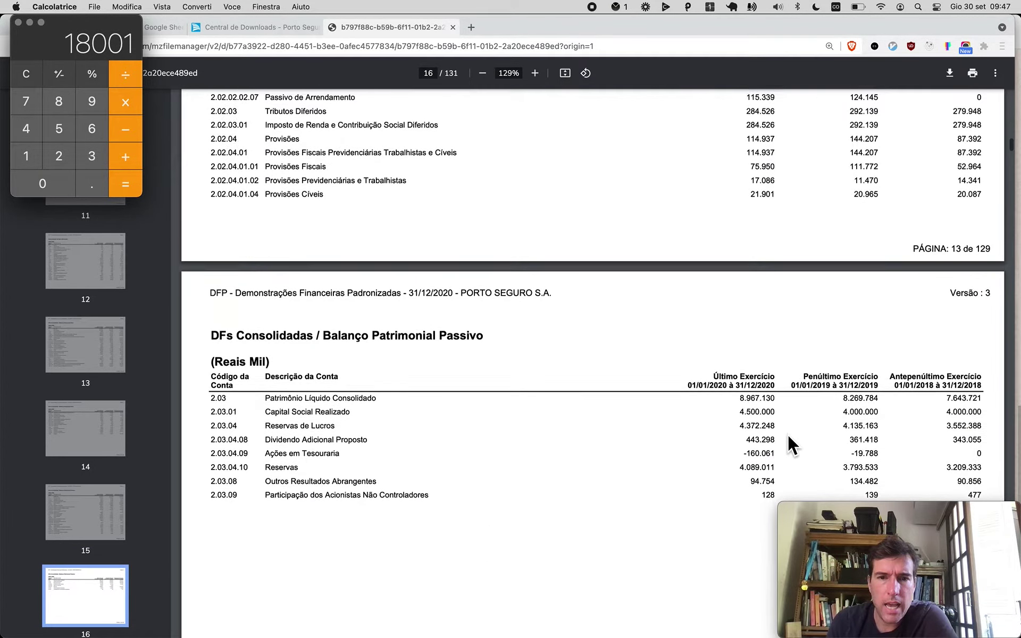
{"action": "scroll", "coordinate": [787, 434], "scroll_direction": "up", "scroll_amount": 6}
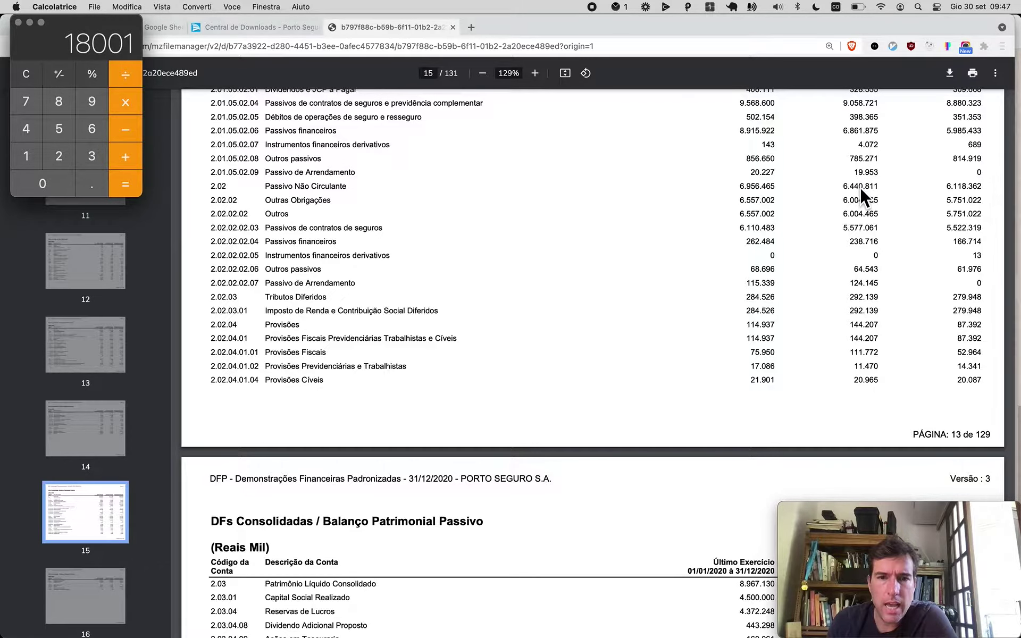
{"action": "type", "text": "+6441"}
{"action": "key", "text": "Return"}
- Switch back to the spreadsheet and set Porto Seguro's 2019 liabilities to 24442
{"action": "key", "text": "super+Tab"}
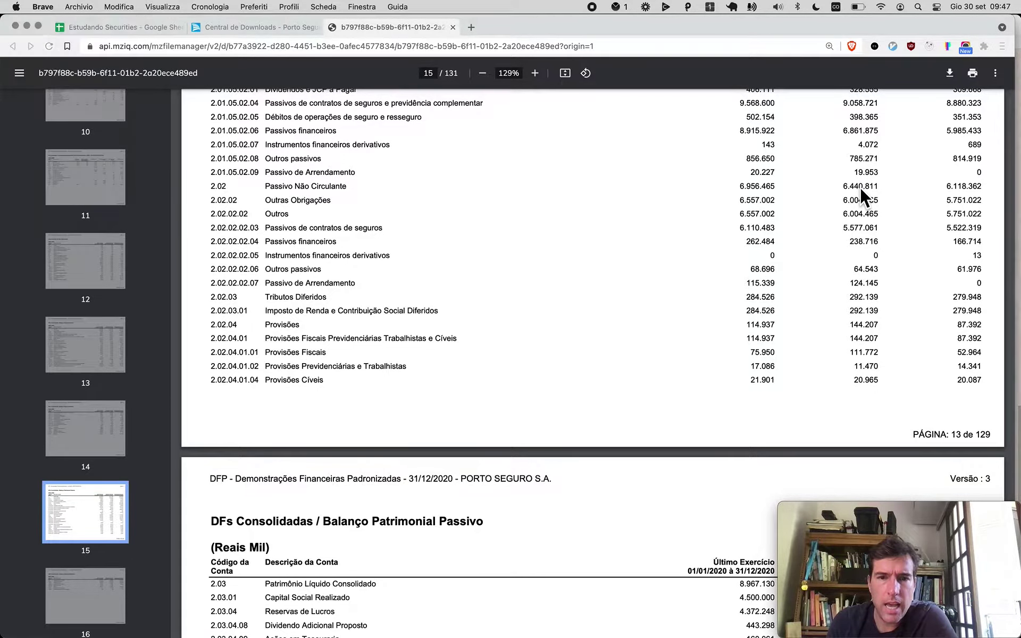
{"action": "key", "text": "super+1"}
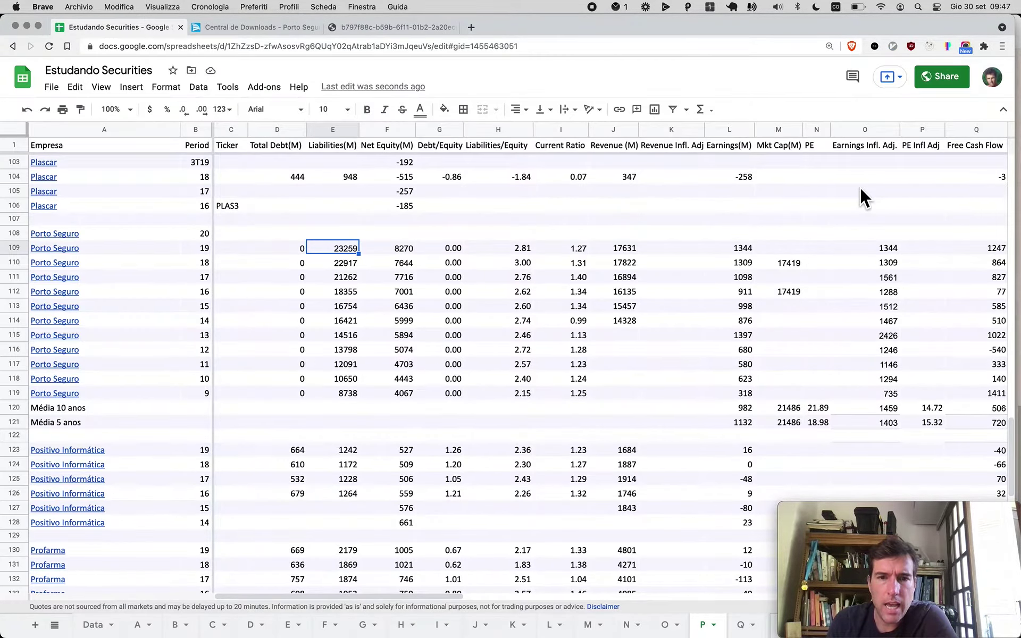
{"action": "type", "text": "24442"}
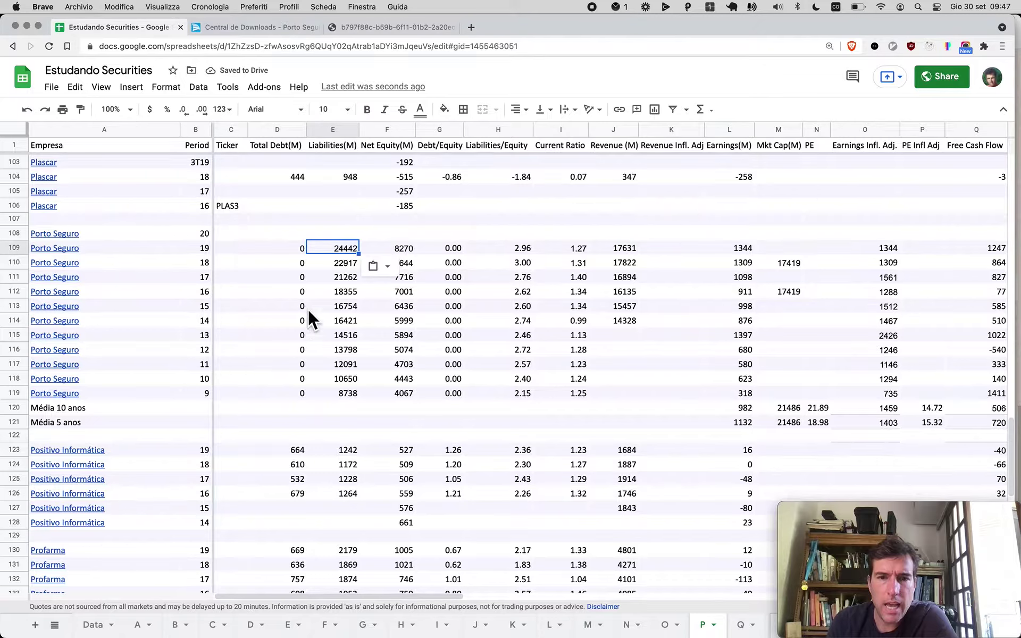
{"action": "left_click", "coordinate": [432, 223]}
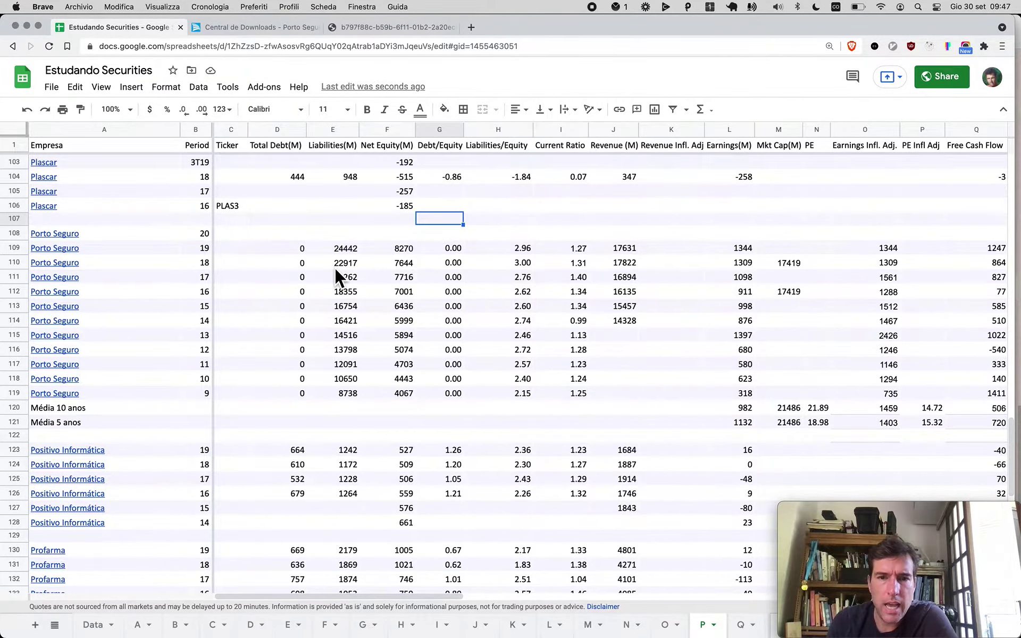
- Examine the consolidated Balanço Patrimonial Passivo lines in the report against the Porto Seguro rows in the spreadsheet
{"action": "key", "text": "super+3"}
{"action": "scroll", "coordinate": [589, 278], "scroll_direction": "up", "scroll_amount": 5}
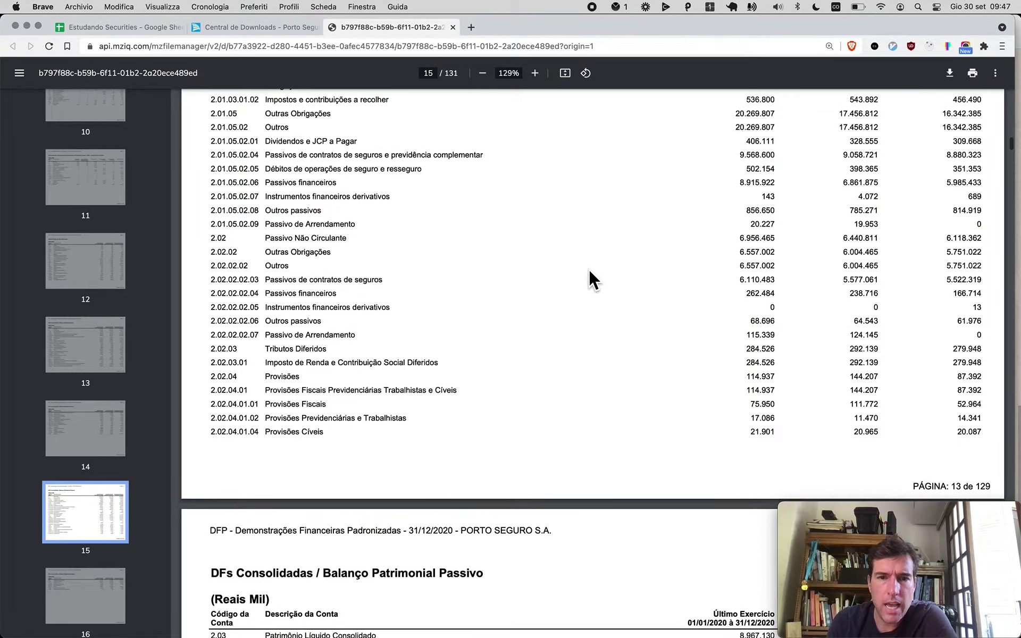
{"action": "scroll", "coordinate": [589, 277], "scroll_direction": "down", "scroll_amount": 1}
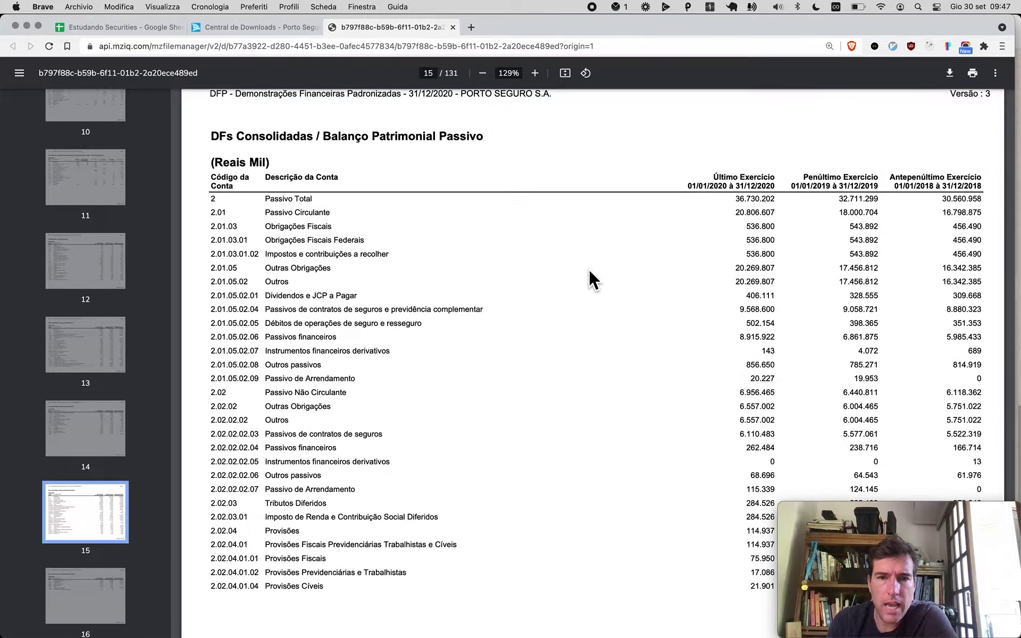
{"action": "scroll", "coordinate": [679, 293], "scroll_direction": "down", "scroll_amount": 3}
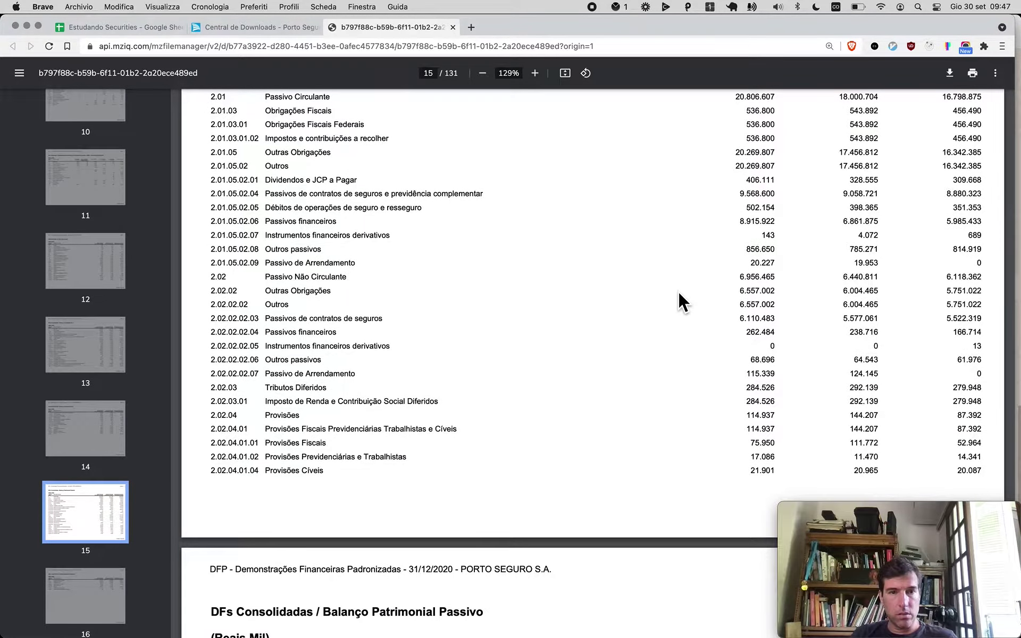
{"action": "scroll", "coordinate": [678, 293], "scroll_direction": "down", "scroll_amount": 1}
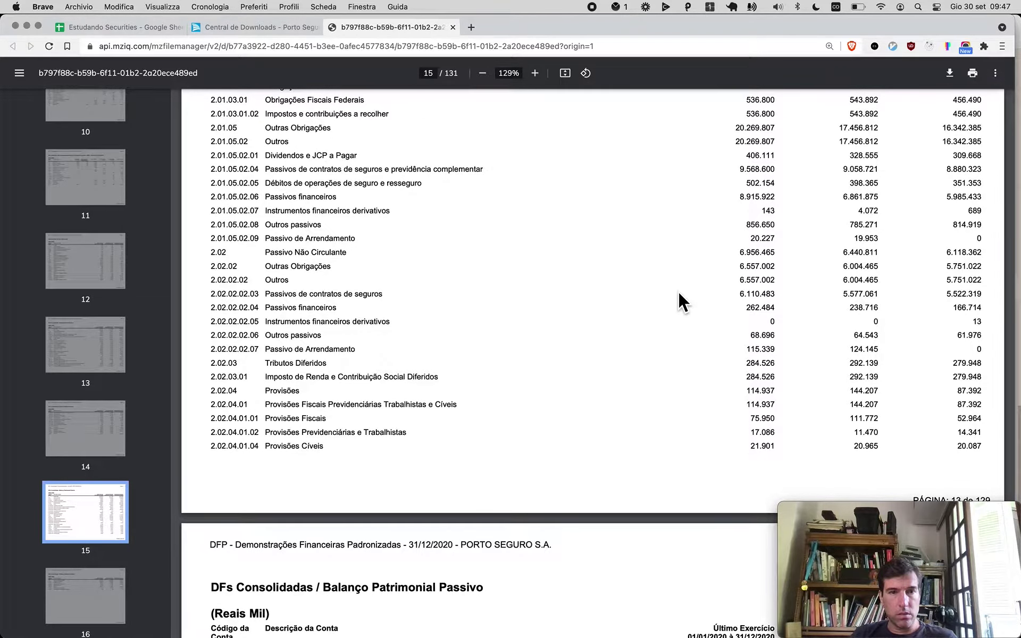
{"action": "scroll", "coordinate": [679, 293], "scroll_direction": "down", "scroll_amount": 2}
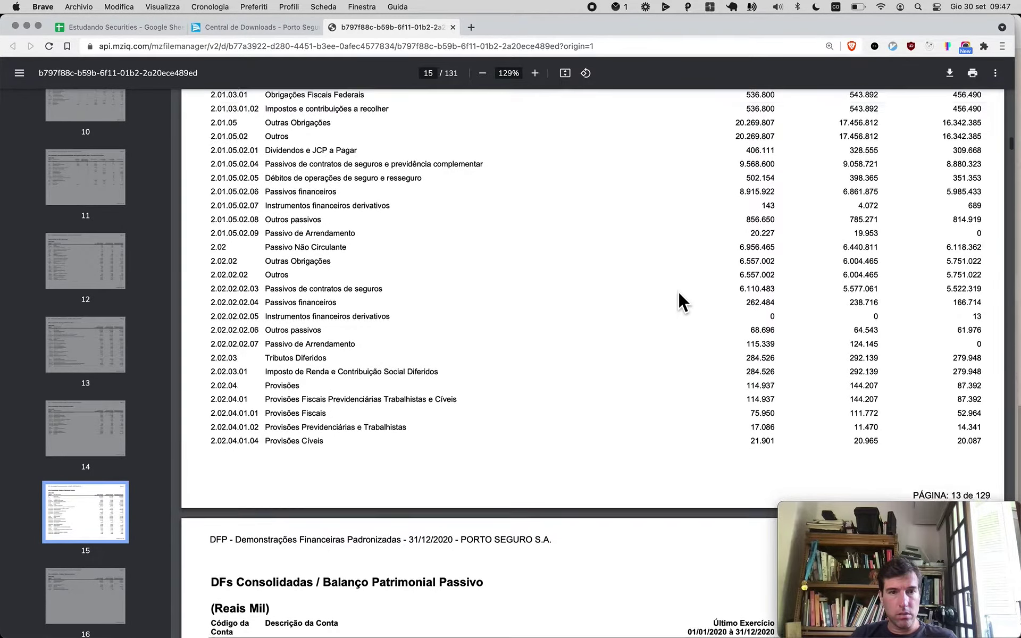
{"action": "key", "text": "ctrl+Tab"}
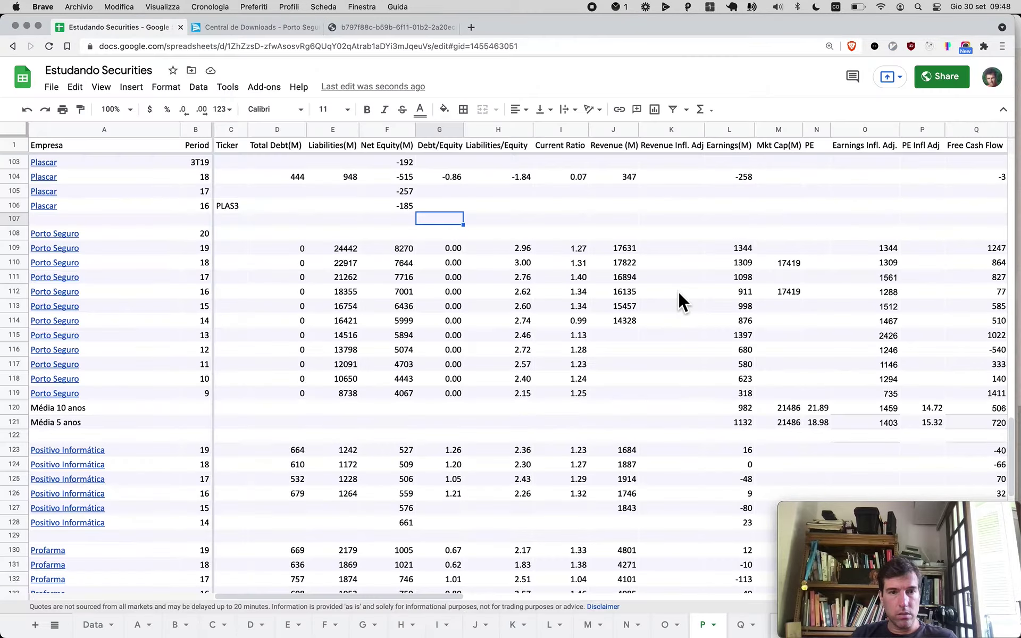
{"action": "key", "text": "Down"}
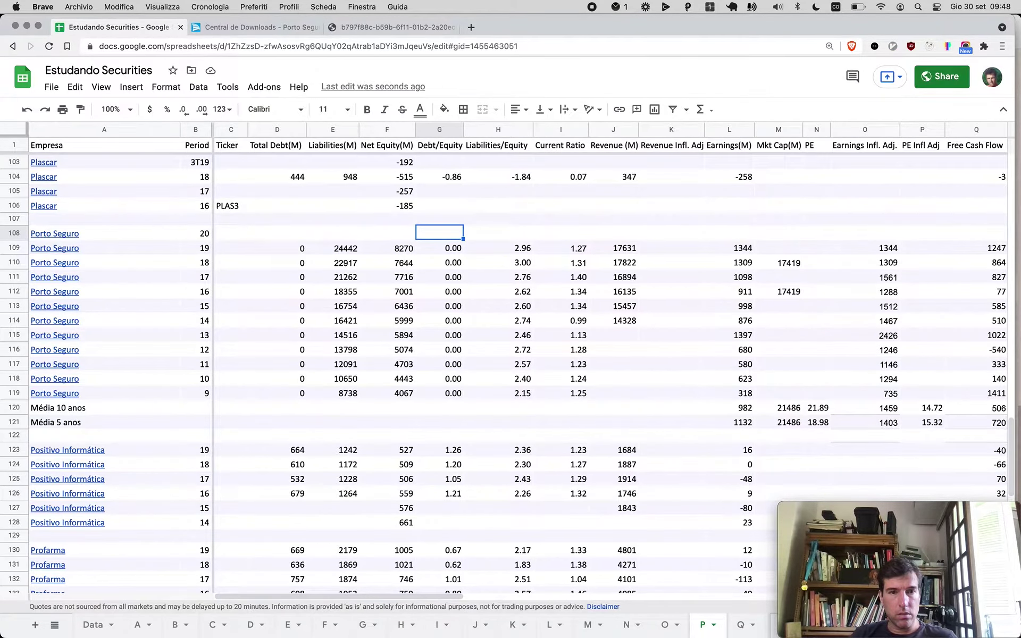
{"action": "key", "text": "ctrl+shift+Tab"}
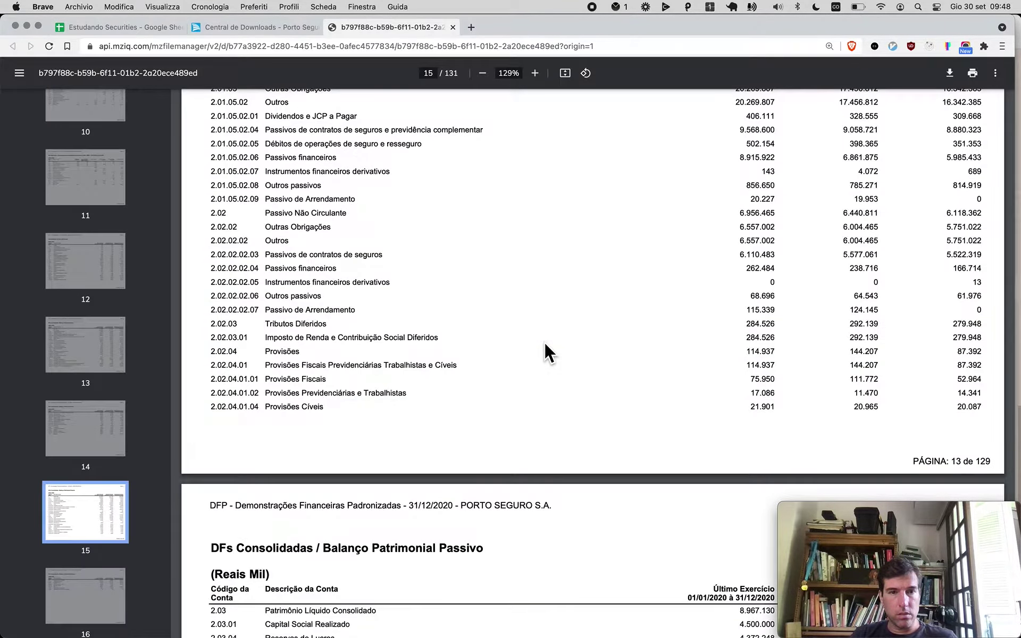
- Try to calculate the 2019 current ratio in Calculator by dividing the Ativo Circulante, 22784, by 18
{"action": "scroll", "coordinate": [521, 175], "scroll_direction": "up", "scroll_amount": 3}
{"action": "scroll", "coordinate": [521, 175], "scroll_direction": "up", "scroll_amount": 10}
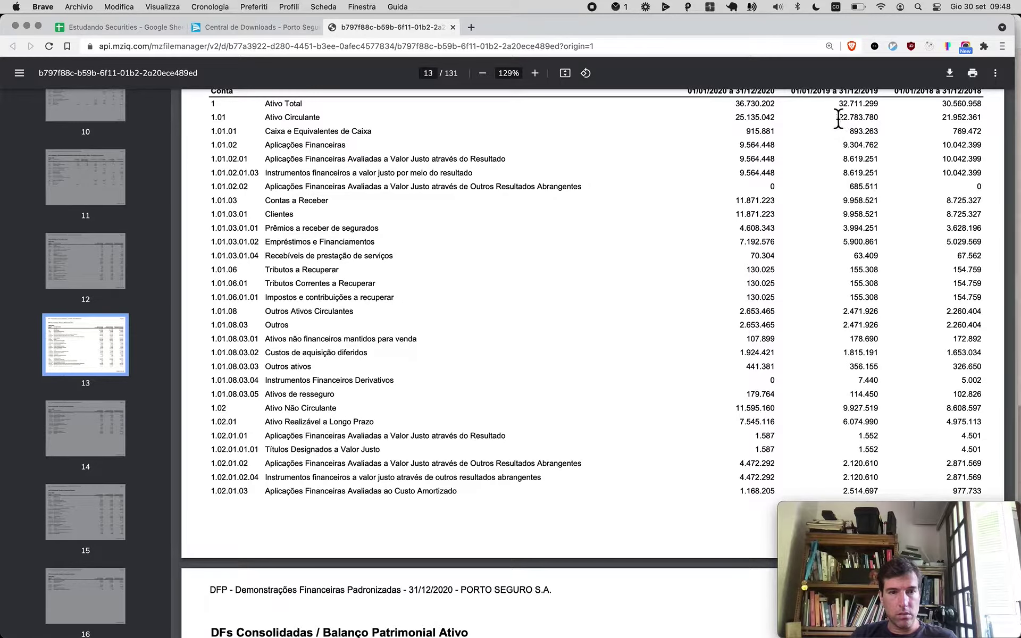
{"action": "key", "text": "super+Tab"}
{"action": "type", "text": "22784"}
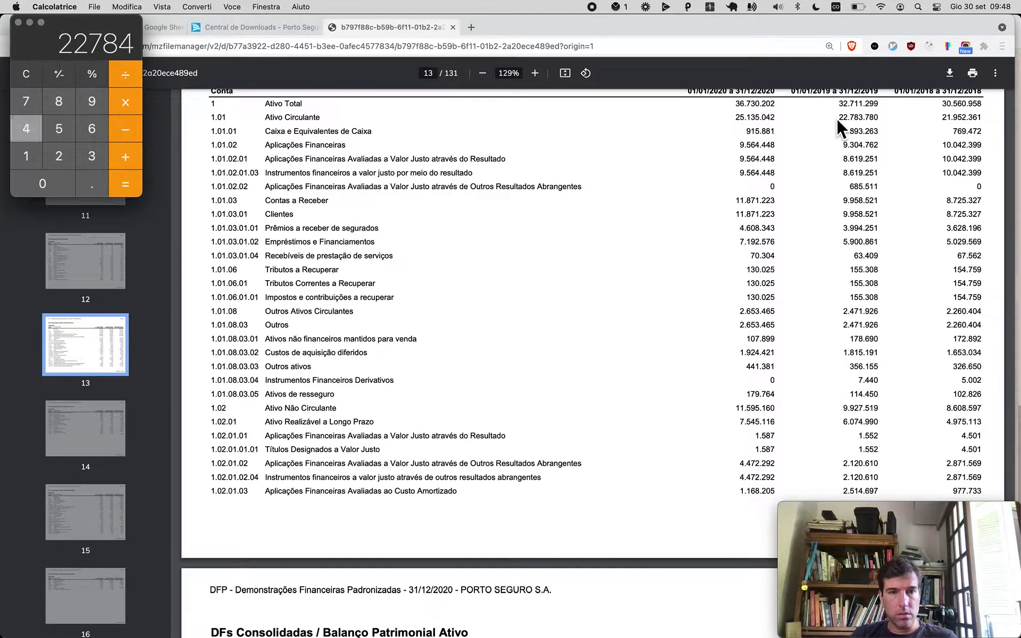
{"action": "scroll", "coordinate": [678, 351], "scroll_direction": "down", "scroll_amount": 20}
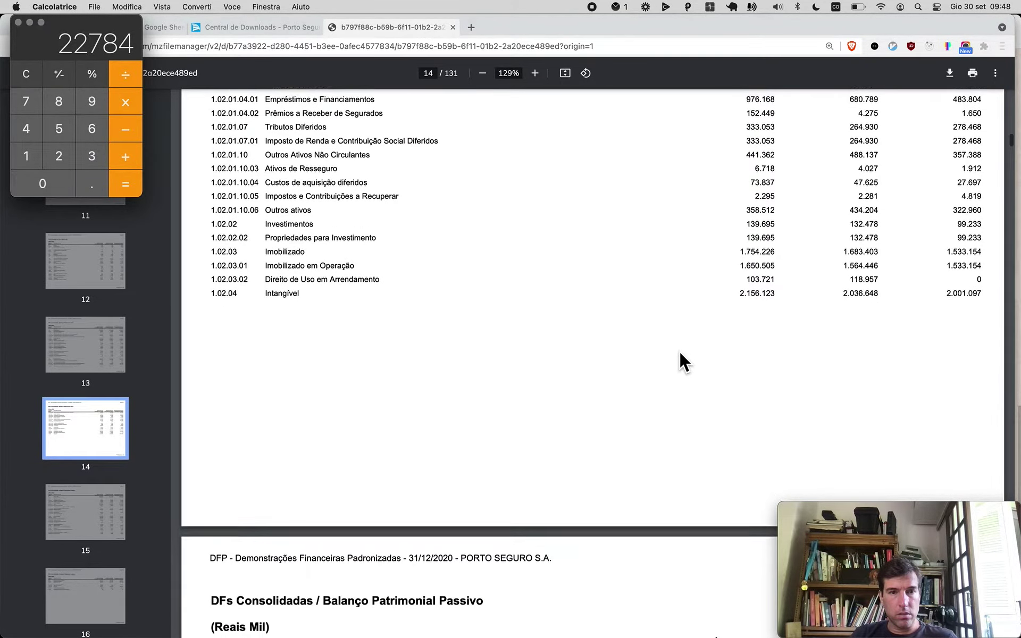
{"action": "scroll", "coordinate": [679, 352], "scroll_direction": "down", "scroll_amount": 3}
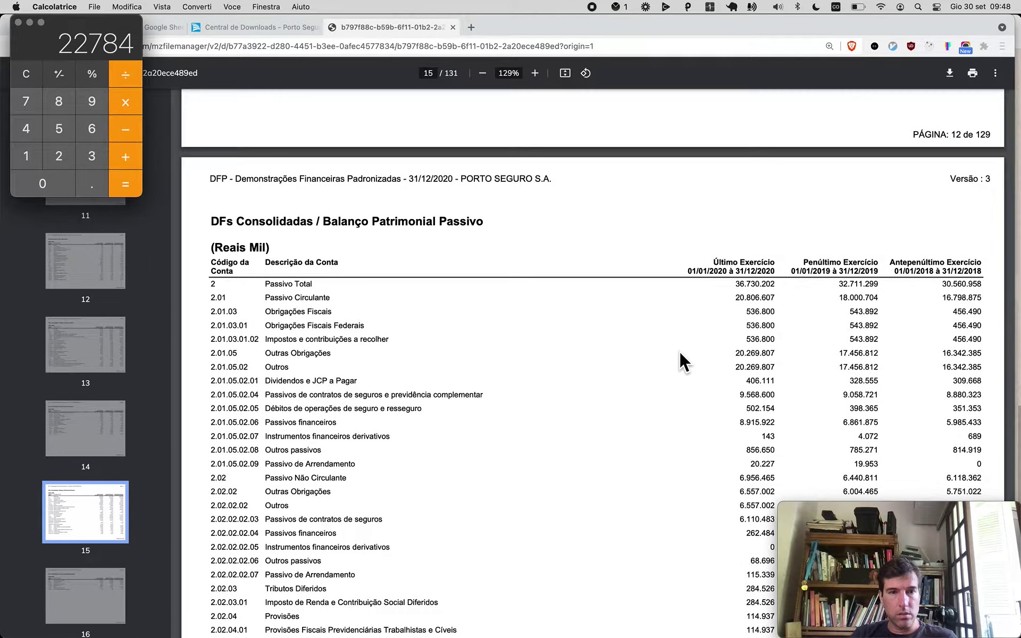
{"action": "type", "text": "/18"}
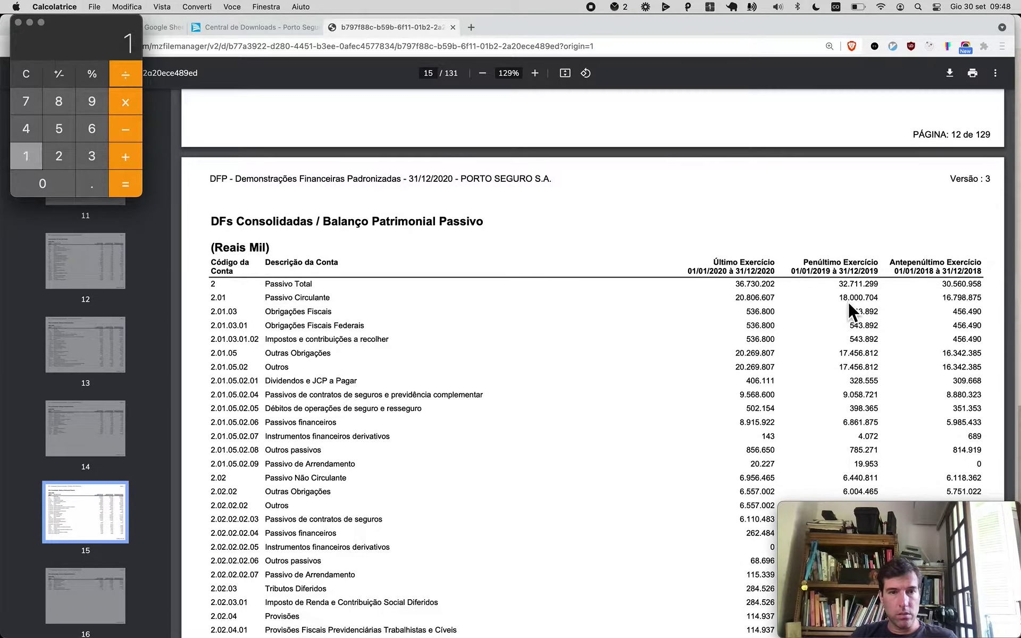
{"action": "key", "text": "Return"}
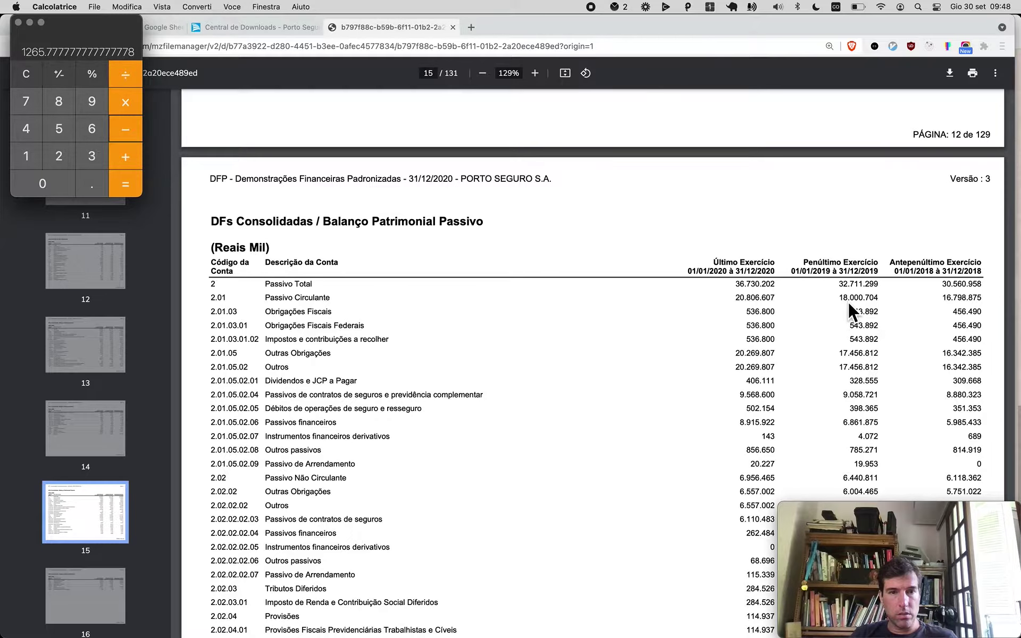
- Try again to divide the 2019 Ativo Circulante, 22784, by the Passivo Circulante in Calculator and copy the quotient
{"action": "scroll", "coordinate": [847, 301], "scroll_direction": "up", "scroll_amount": 12}
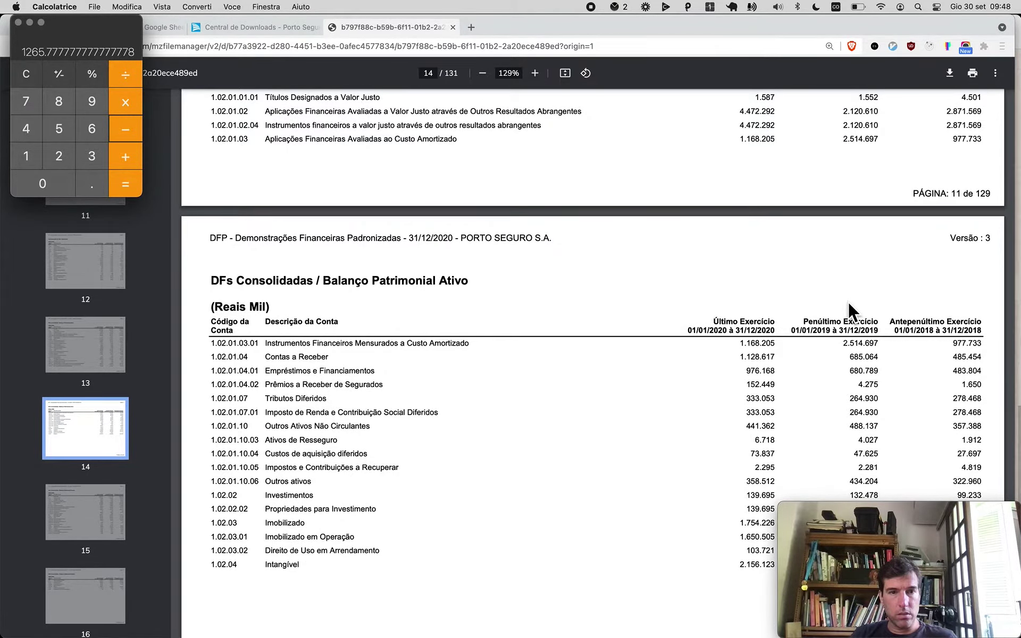
{"action": "scroll", "coordinate": [847, 300], "scroll_direction": "up", "scroll_amount": 8}
{"action": "scroll", "coordinate": [847, 301], "scroll_direction": "up", "scroll_amount": 1}
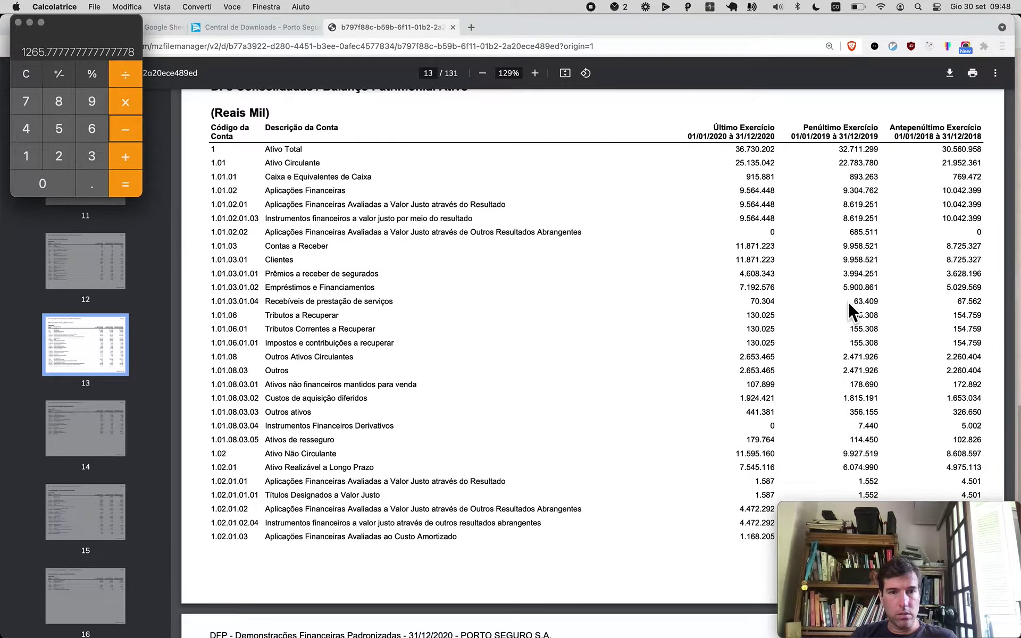
{"action": "type", "text": "22784"}
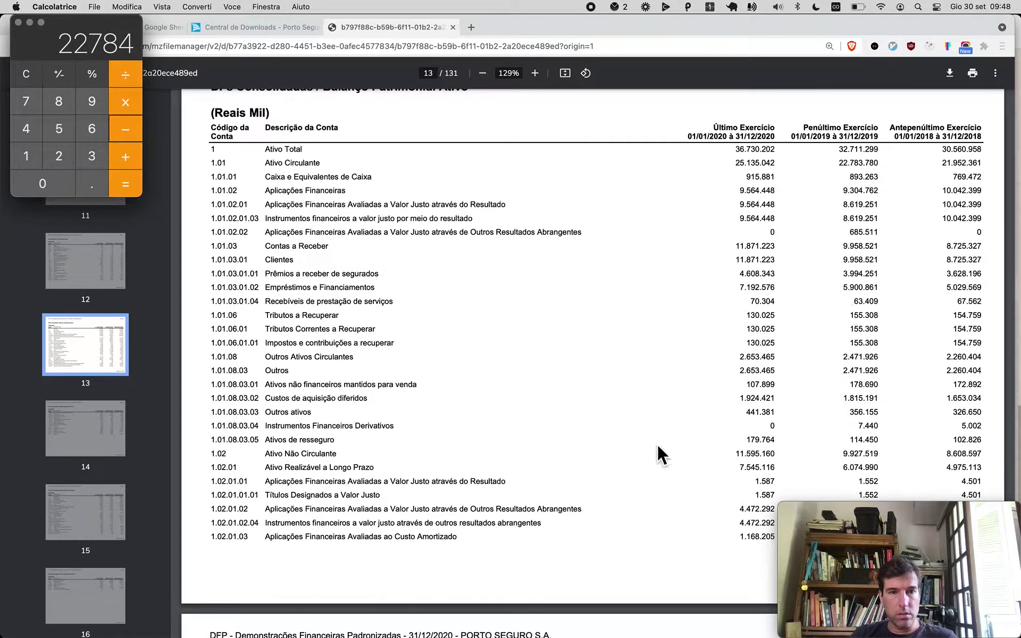
{"action": "scroll", "coordinate": [601, 439], "scroll_direction": "down", "scroll_amount": 20}
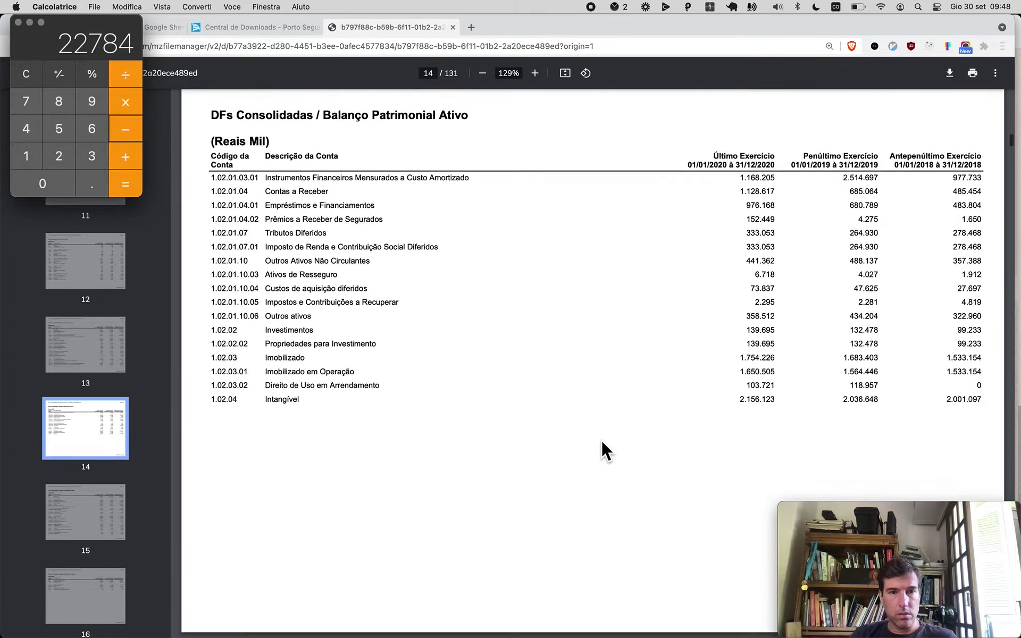
{"action": "type", "text": "/180"}
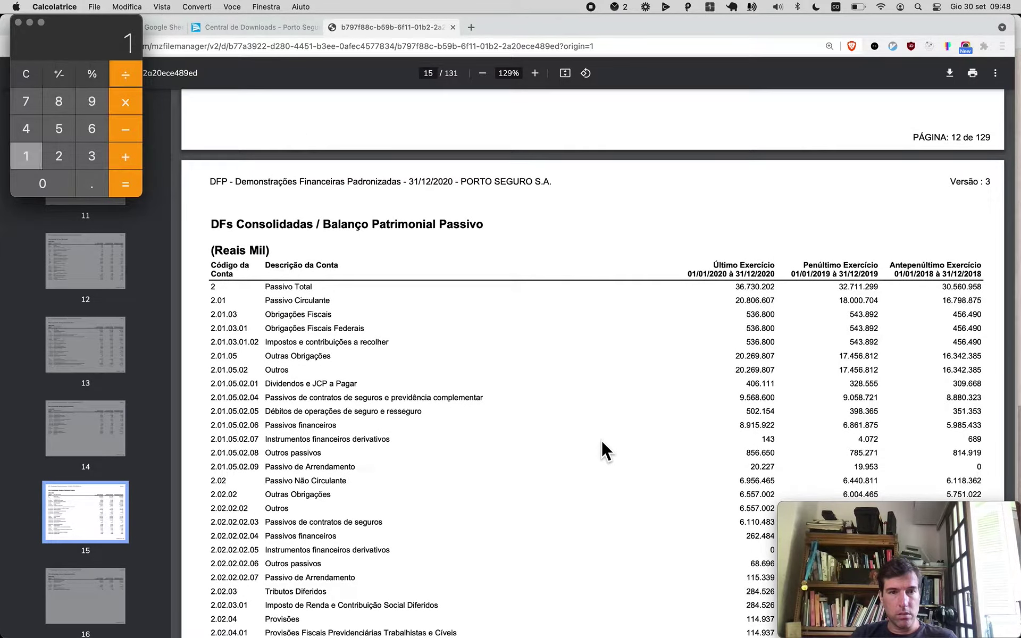
{"action": "key", "text": "Return"}
{"action": "key", "text": "super+c"}
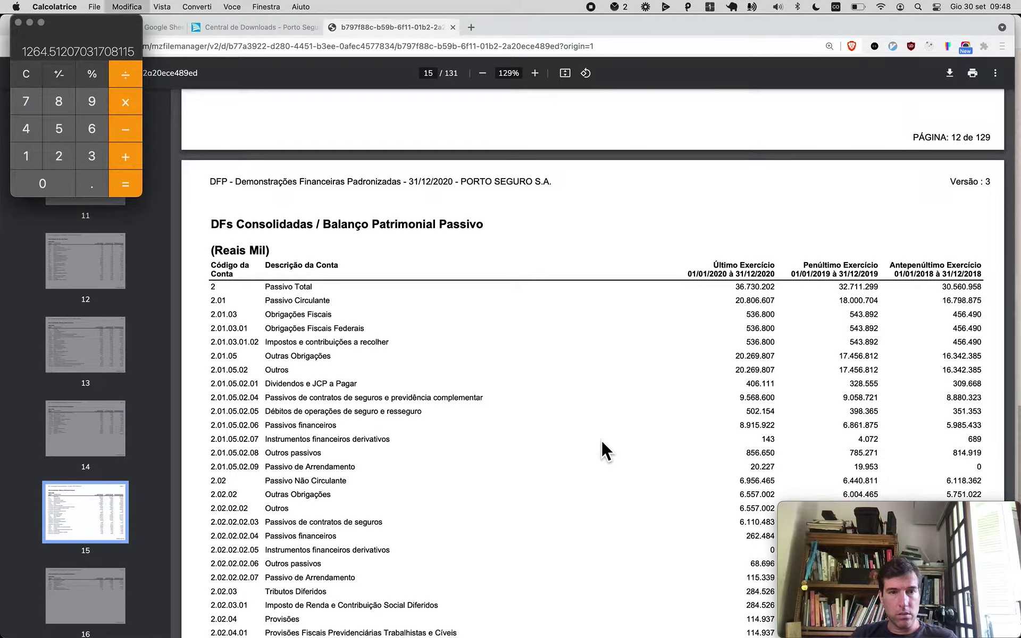
{"action": "key", "text": "super+Tab"}
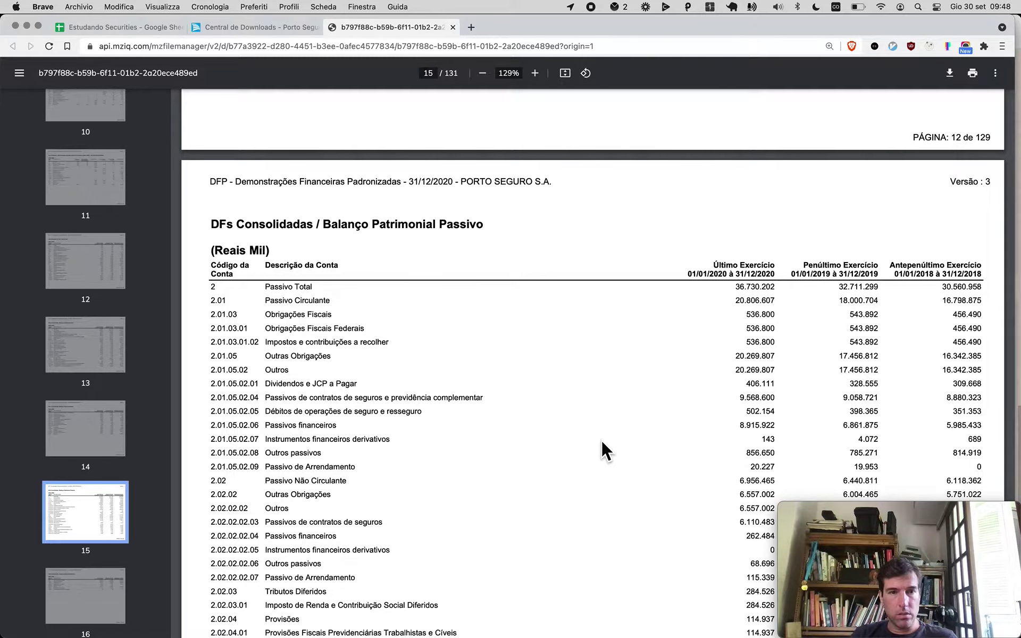
- Divide the 2019 Ativo Circulante by the Passivo Circulante in Calculator as 22784 / 18001 and copy the result
{"action": "scroll", "coordinate": [601, 440], "scroll_direction": "up", "scroll_amount": 10}
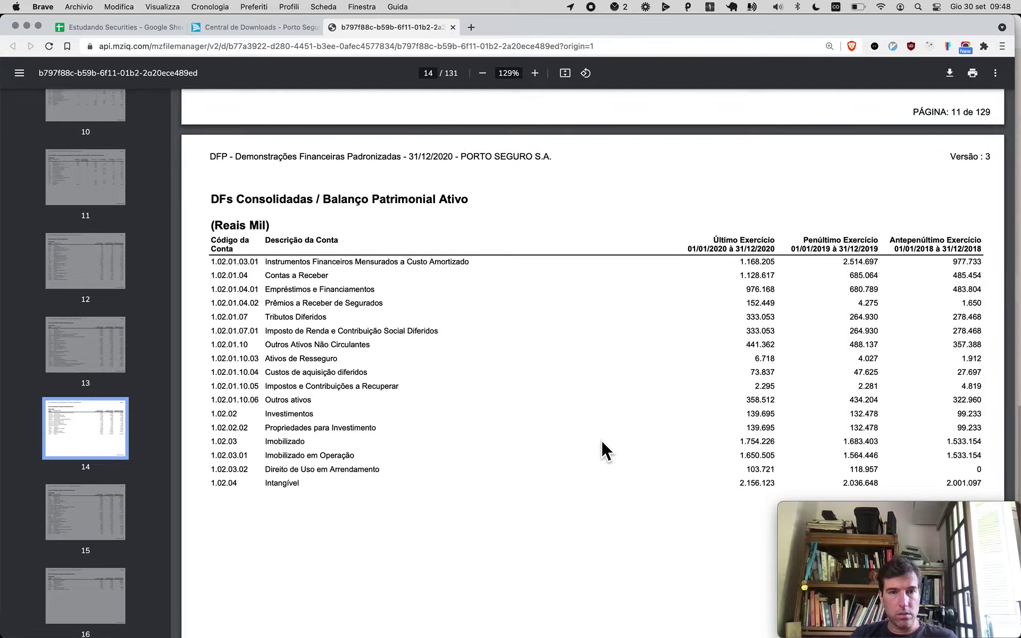
{"action": "scroll", "coordinate": [601, 441], "scroll_direction": "up", "scroll_amount": 10}
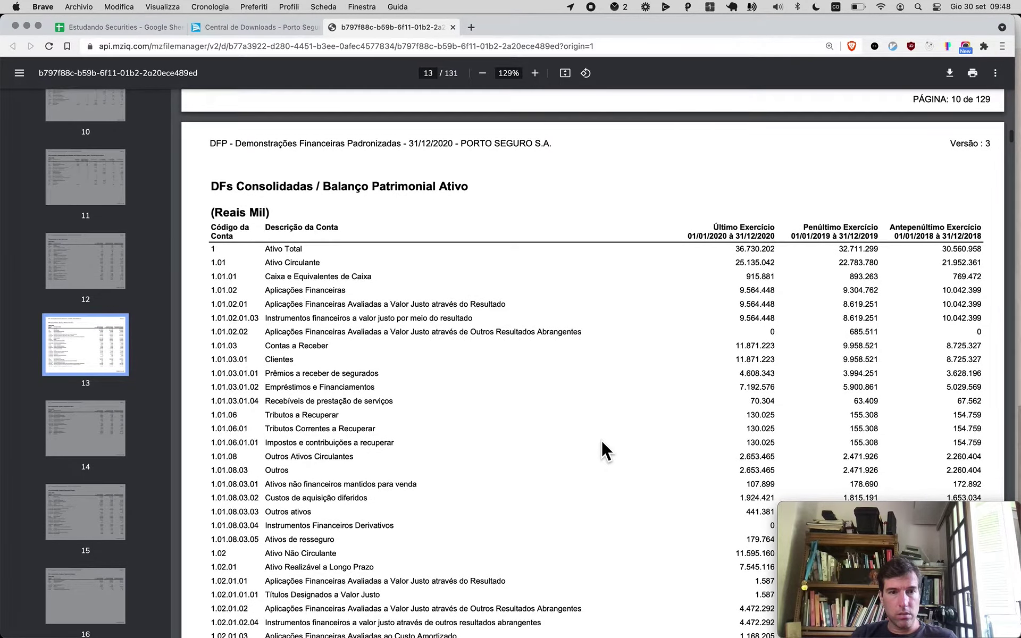
{"action": "key", "text": "super+Tab"}
{"action": "type", "text": "22"}
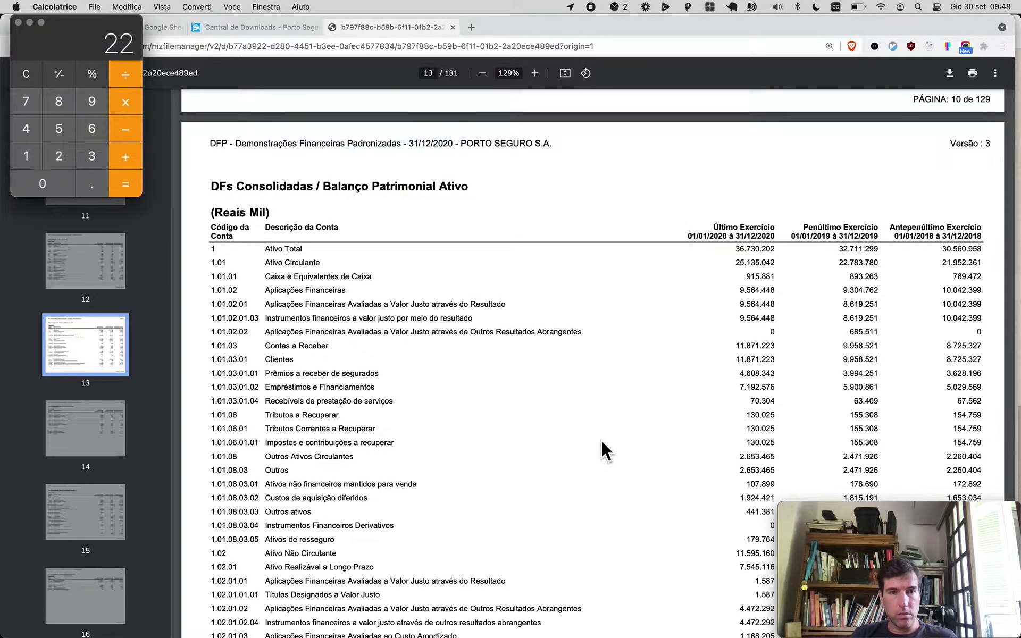
{"action": "type", "text": "784"}
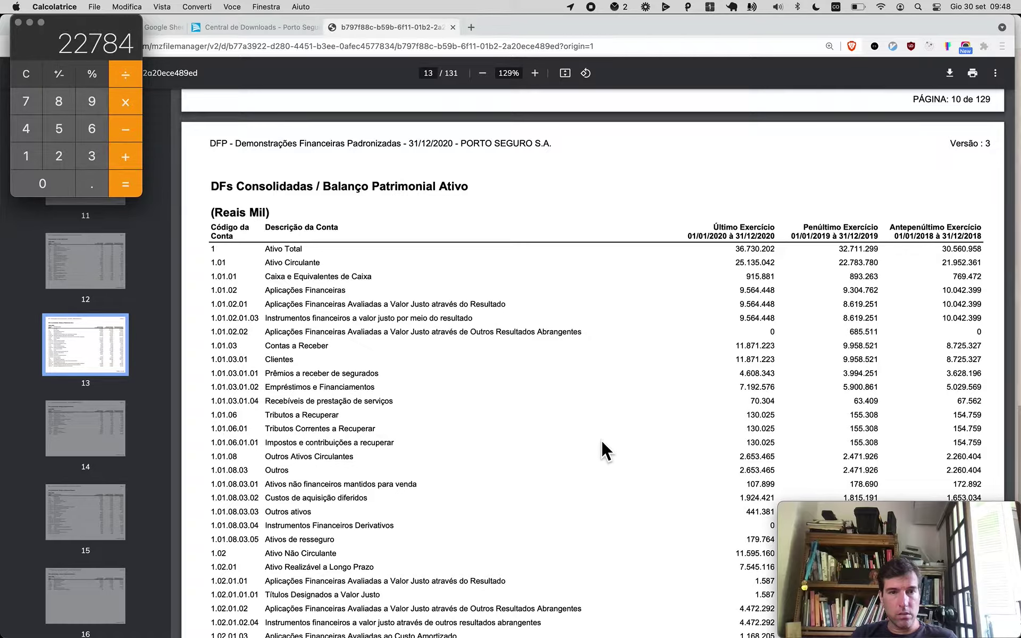
{"action": "type", "text": "/18001"}
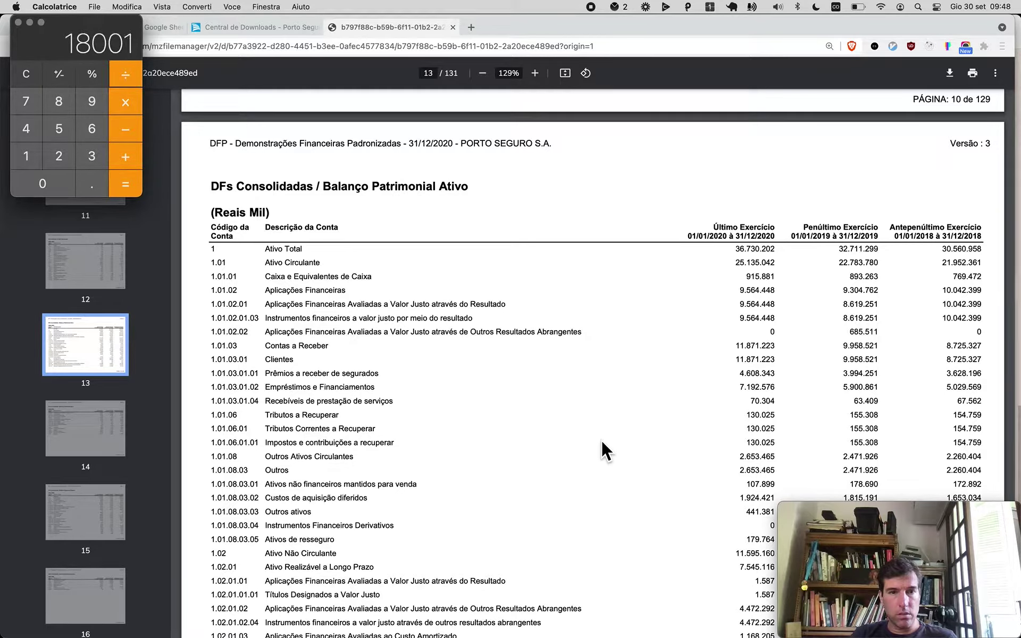
{"action": "key", "text": "Return"}
{"action": "key", "text": "super+c"}
- Switch back to the spreadsheet and paste the copied quotient, 1.27, as Porto Seguro's 2019 current ratio
{"action": "key", "text": "super+Tab"}
{"action": "key", "text": "super+1"}
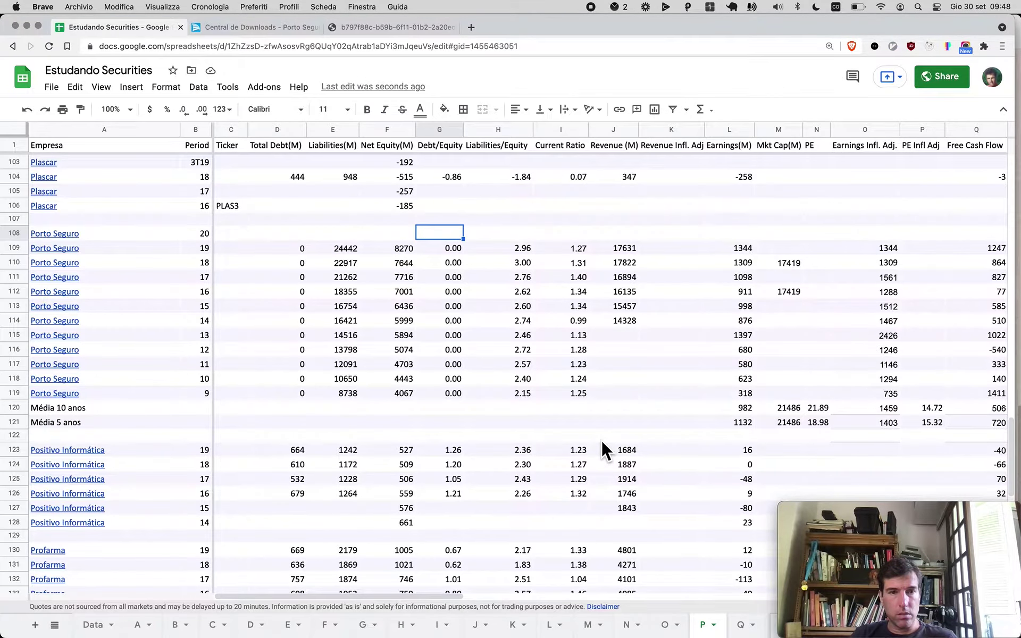
{"action": "key", "text": "Right"}
{"action": "key", "text": "Right"}
{"action": "key", "text": "Down"}
{"action": "key", "text": "super+v"}
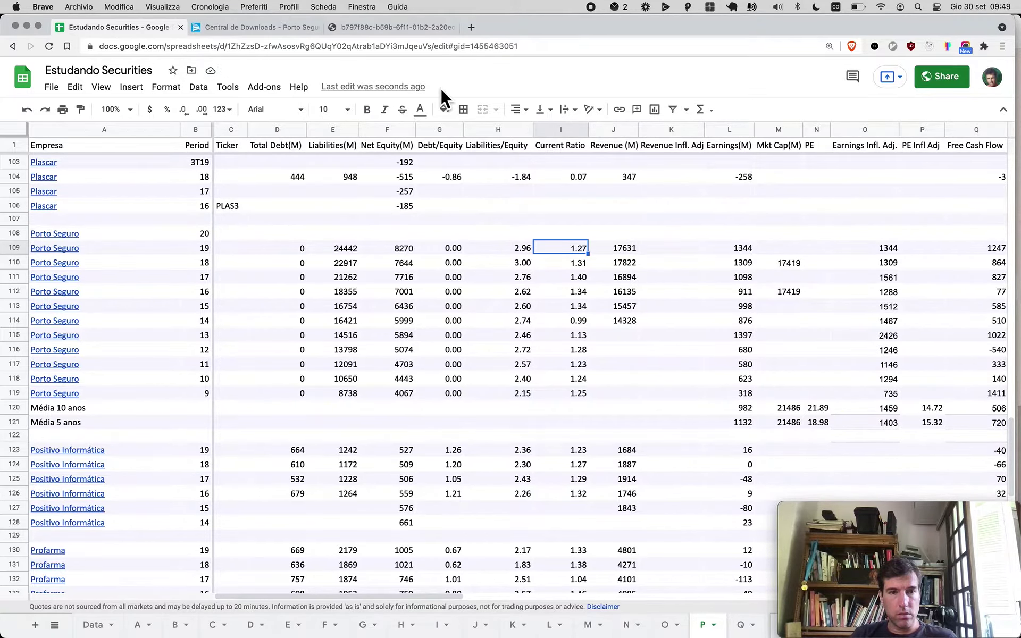
- Find the 2019 Receita de Venda in the consolidated Demonstração do Resultado and set Porto Seguro's 2019 revenue to 18077
{"action": "key", "text": "super+3"}
{"action": "scroll", "coordinate": [460, 478], "scroll_direction": "down", "scroll_amount": 10}
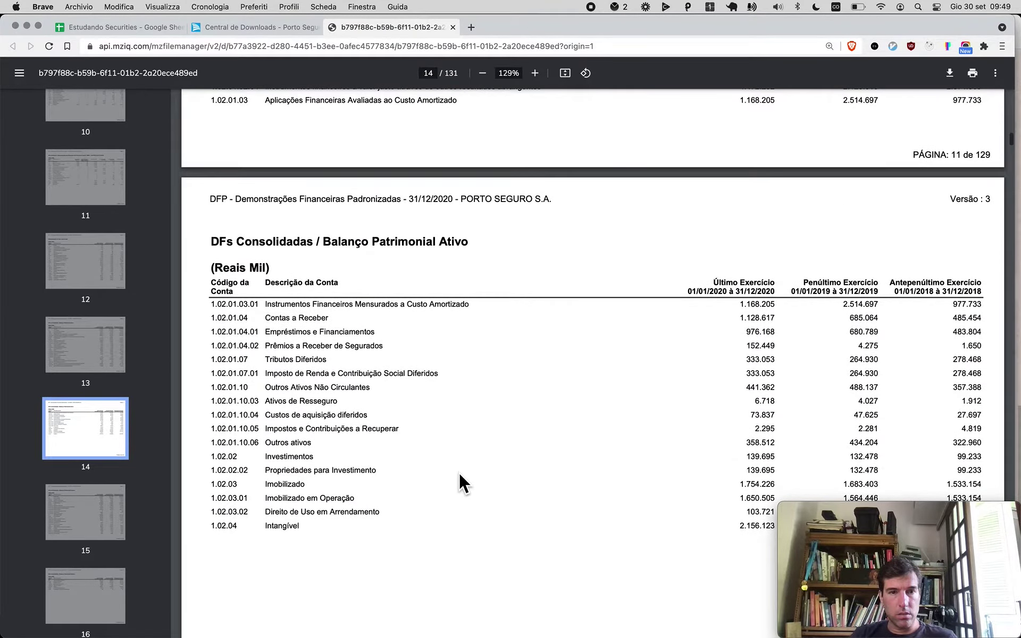
{"action": "scroll", "coordinate": [459, 475], "scroll_direction": "down", "scroll_amount": 10}
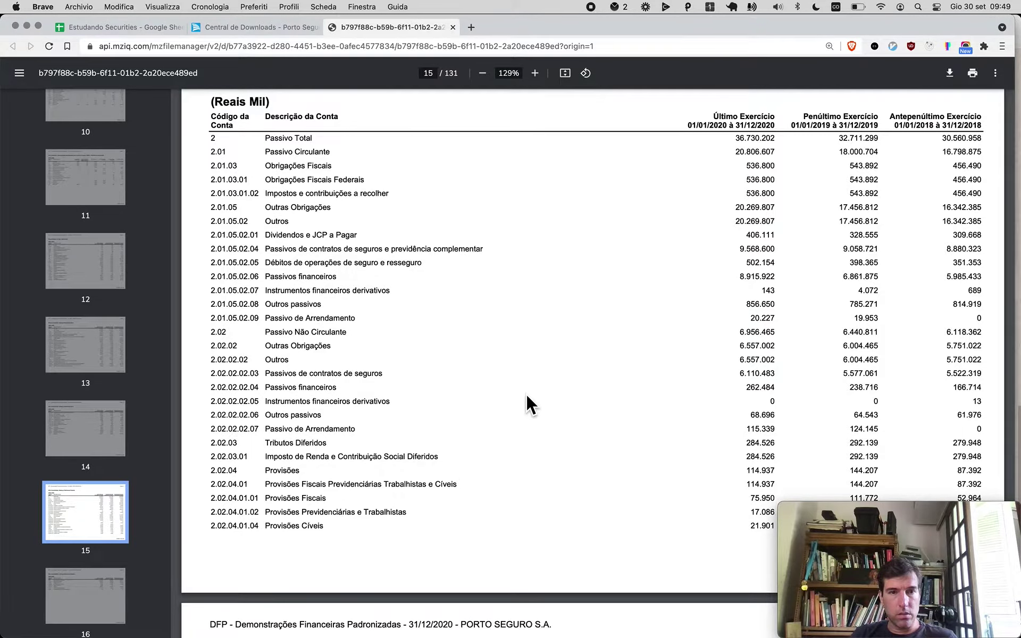
{"action": "scroll", "coordinate": [527, 396], "scroll_direction": "down", "scroll_amount": 6}
{"action": "scroll", "coordinate": [525, 402], "scroll_direction": "down", "scroll_amount": 10}
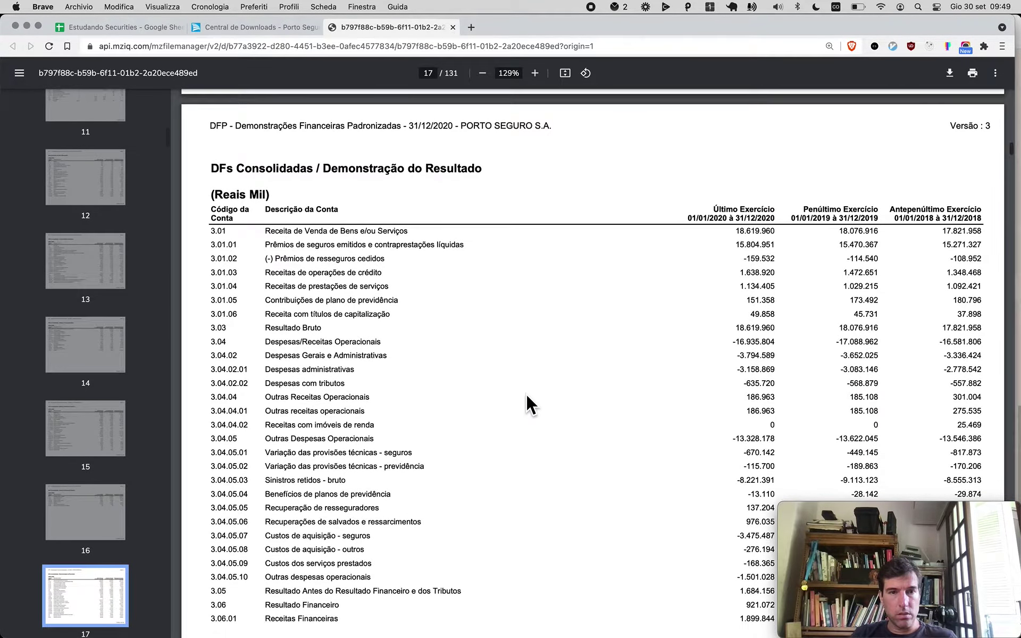
{"action": "scroll", "coordinate": [525, 402], "scroll_direction": "down", "scroll_amount": 1}
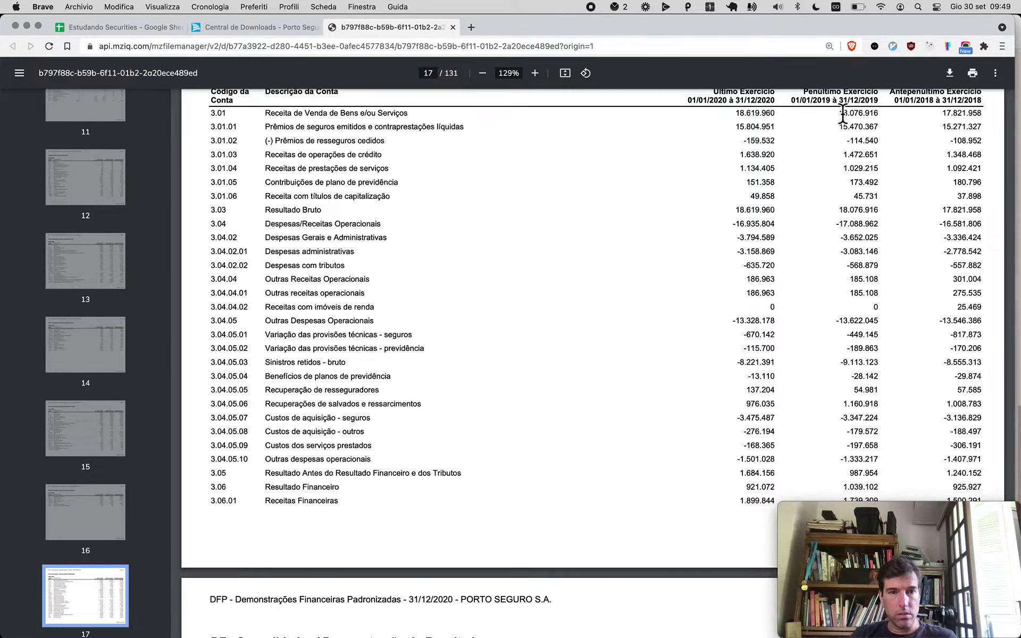
{"action": "key", "text": "super+1"}
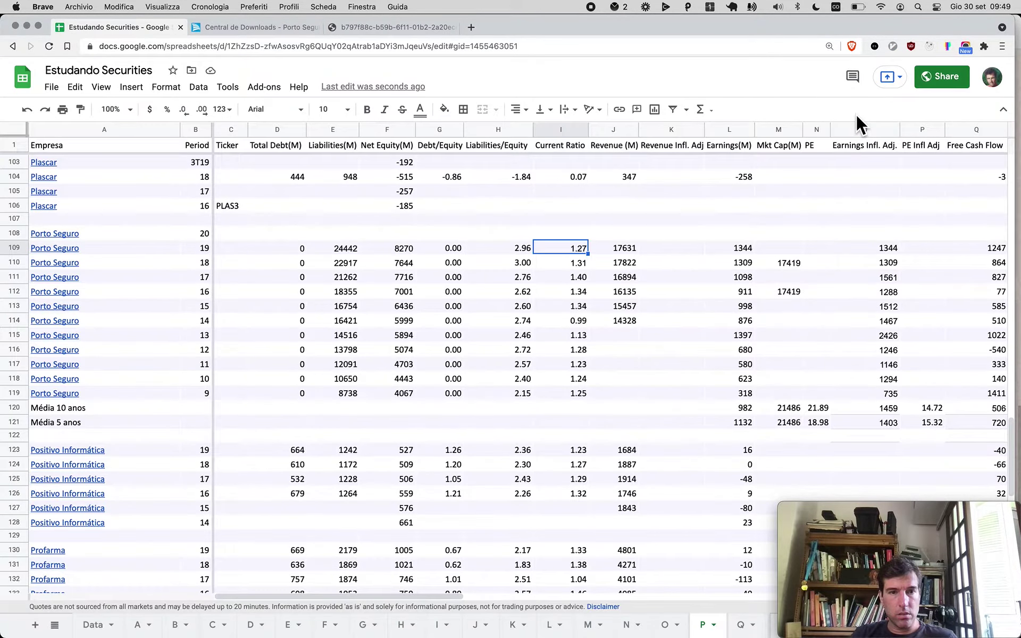
{"action": "key", "text": "Right"}
{"action": "type", "text": "18077"}
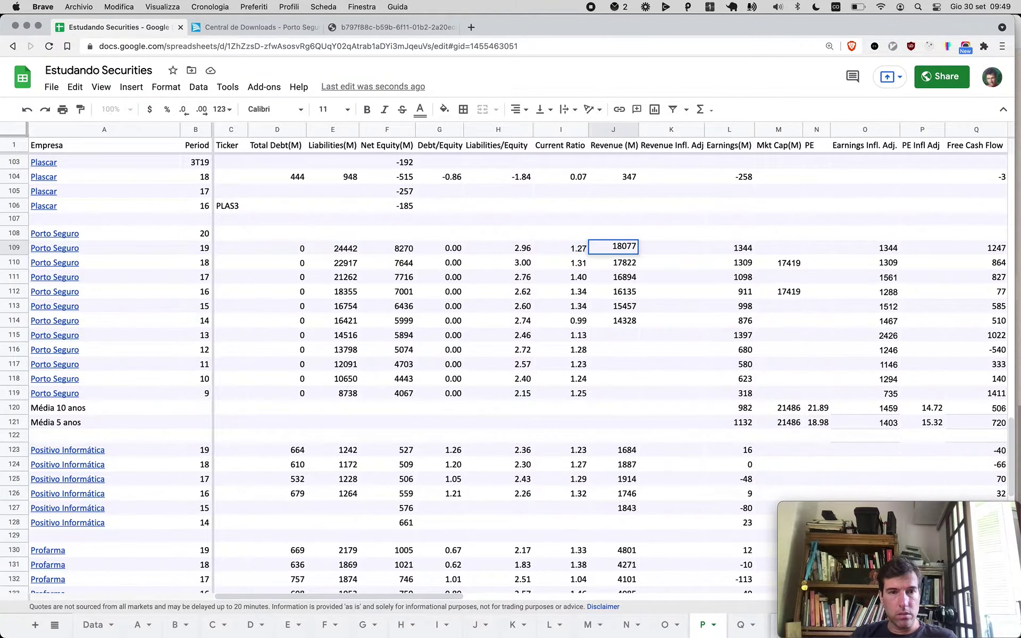
{"action": "key", "text": "Return"}
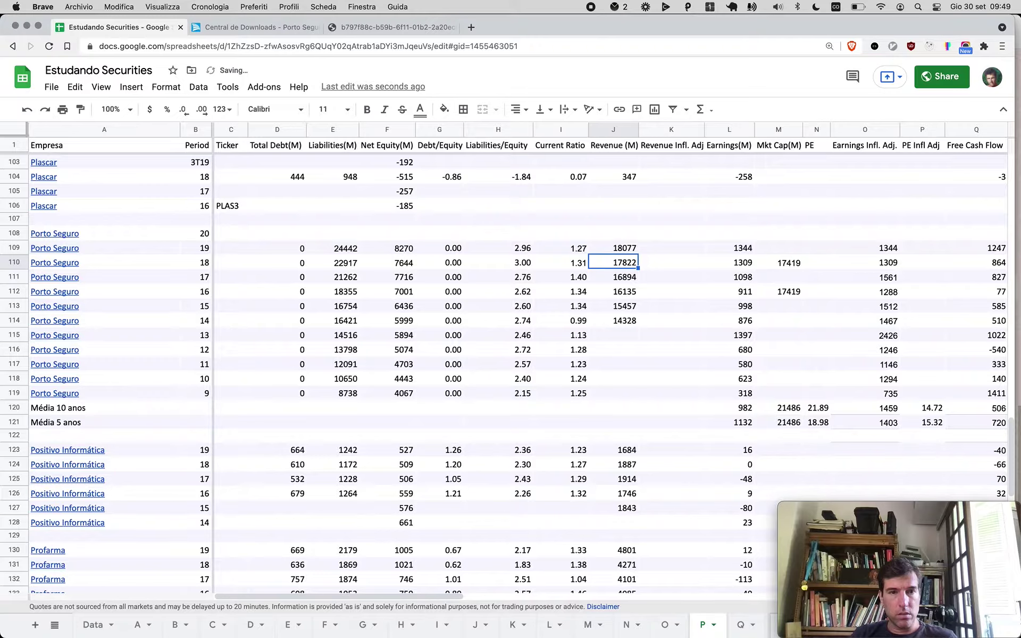
{"action": "left_click", "coordinate": [613, 248]}
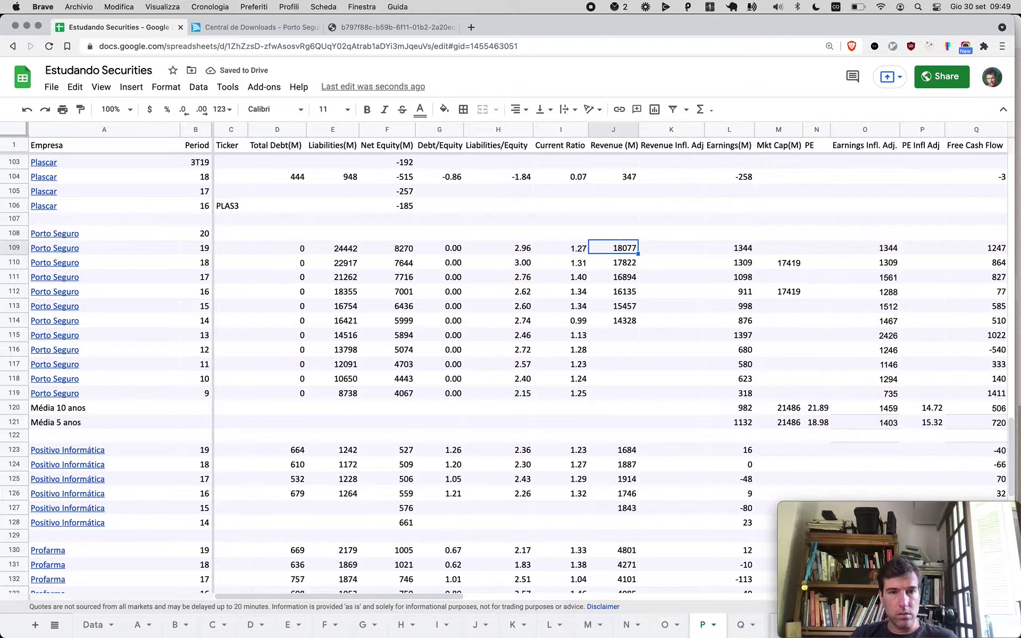
- Find the 2019 Lucro Consolidado do Período in the report and set Porto Seguro's 2019 earnings to 1379
{"action": "left_click", "coordinate": [671, 247]}
{"action": "key", "text": "super+3"}
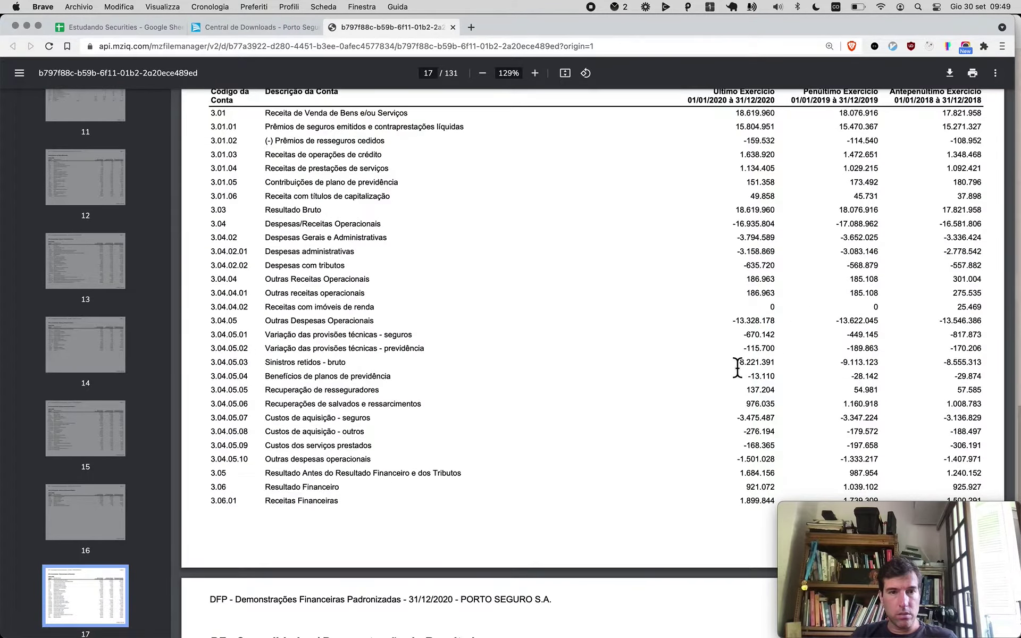
{"action": "scroll", "coordinate": [737, 367], "scroll_direction": "down", "scroll_amount": 2}
{"action": "scroll", "coordinate": [737, 367], "scroll_direction": "down", "scroll_amount": 5}
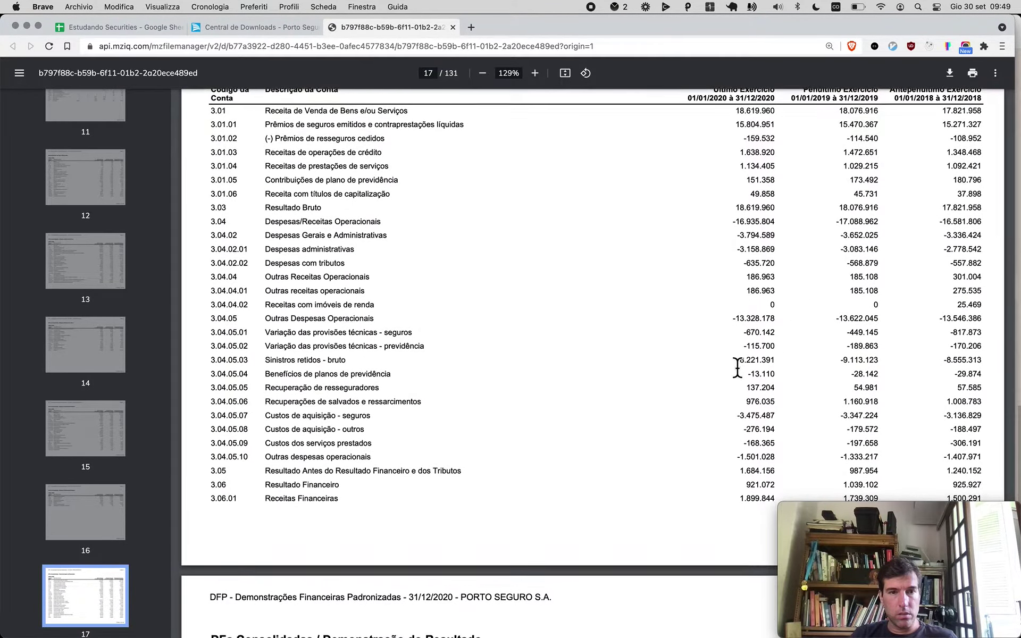
{"action": "scroll", "coordinate": [736, 366], "scroll_direction": "down", "scroll_amount": 5}
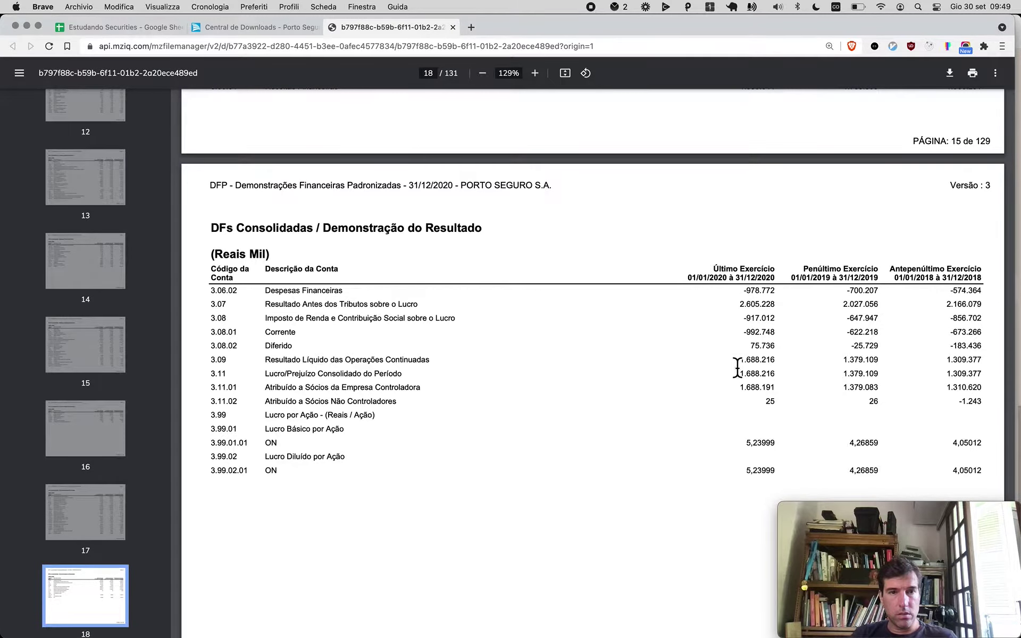
{"action": "scroll", "coordinate": [736, 367], "scroll_direction": "down", "scroll_amount": 1}
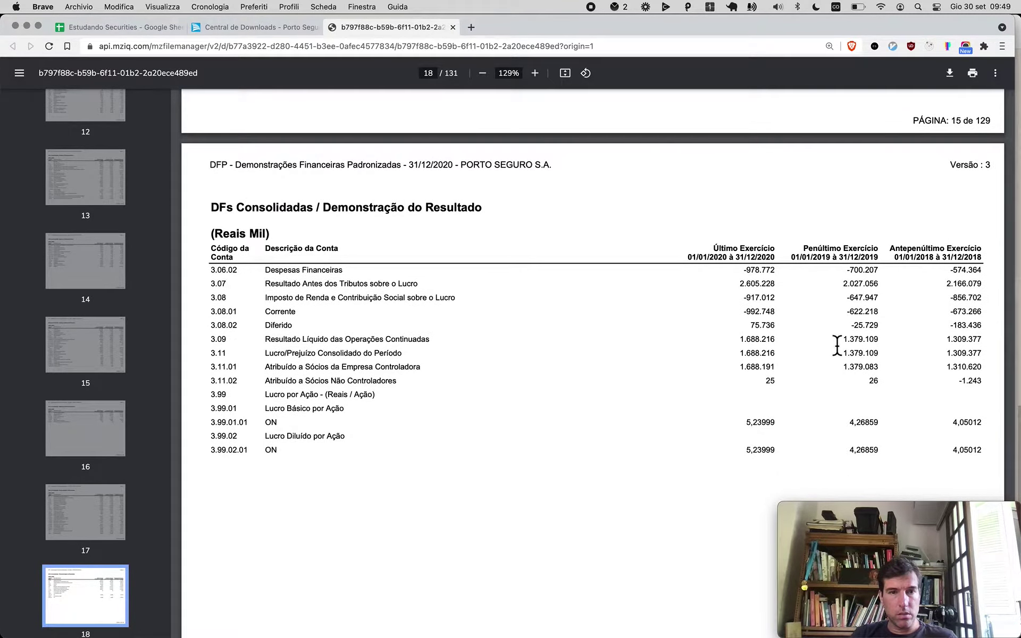
{"action": "key", "text": "super+1"}
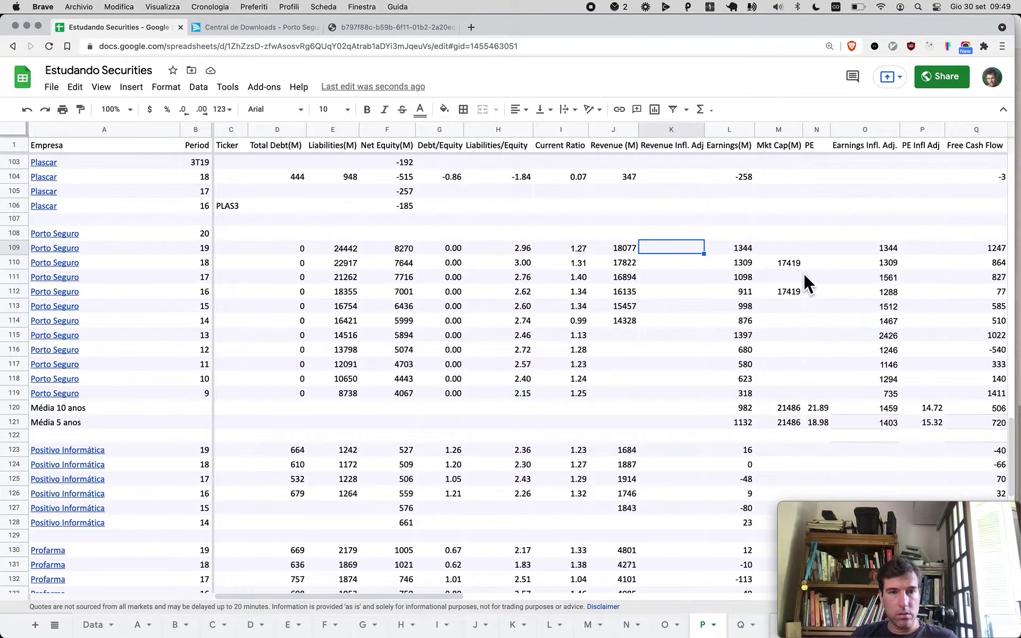
{"action": "left_click", "coordinate": [740, 249]}
{"action": "type", "text": "1379"}
{"action": "key", "text": "Return"}
- Calculate the 2019 free cash flow in Calculator from the report's operating and investing cash lines as 1233 - 316
{"action": "key", "text": "super+3"}
{"action": "scroll", "coordinate": [694, 284], "scroll_direction": "down", "scroll_amount": 20}
{"action": "scroll", "coordinate": [694, 284], "scroll_direction": "down", "scroll_amount": 6}
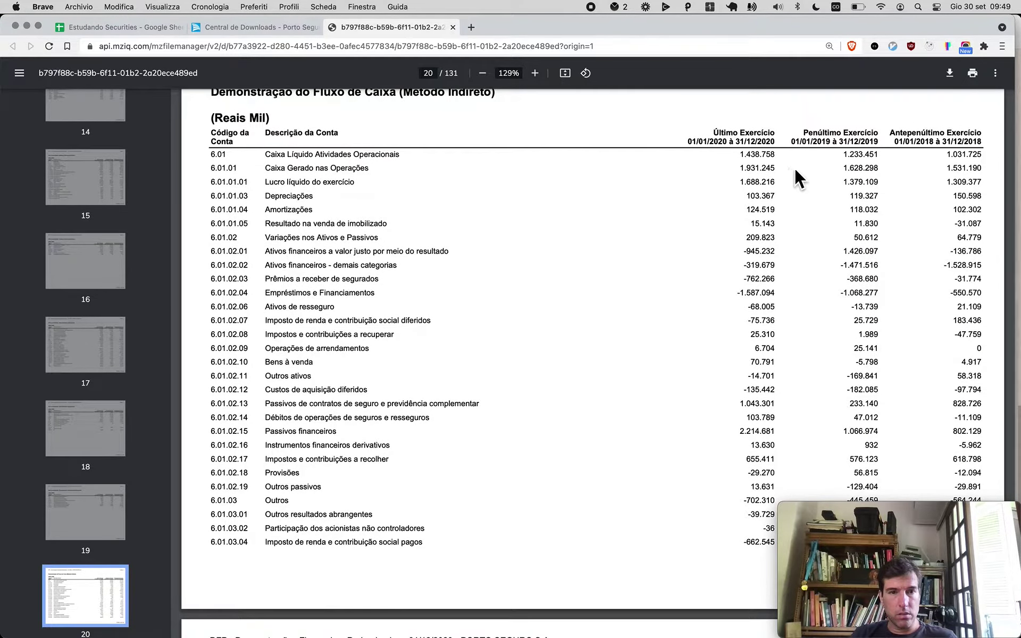
{"action": "key", "text": "super+Tab"}
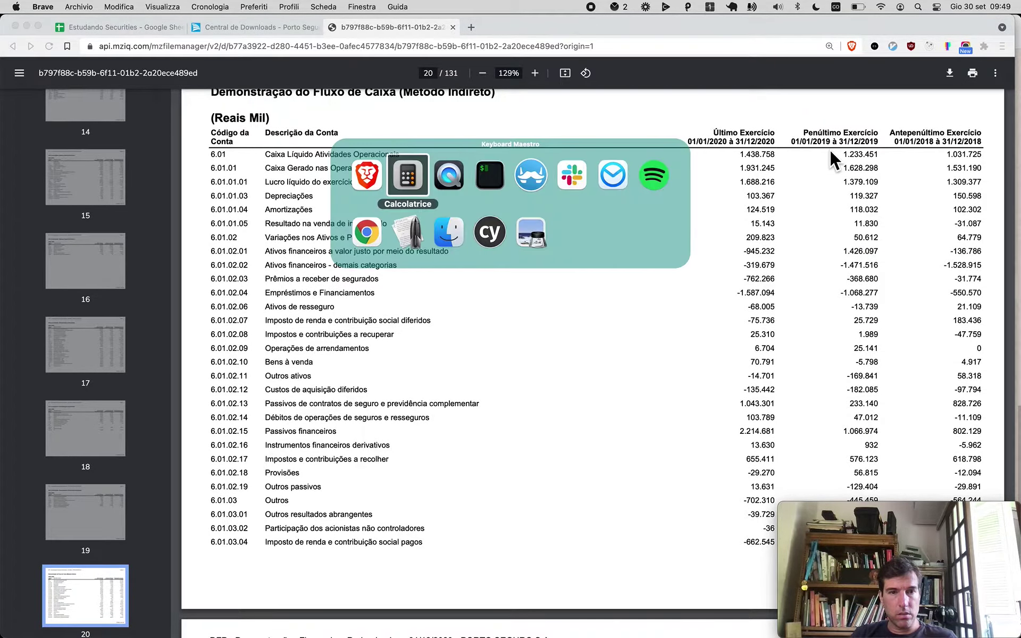
{"action": "type", "text": "1233"}
{"action": "scroll", "coordinate": [667, 372], "scroll_direction": "down", "scroll_amount": 7}
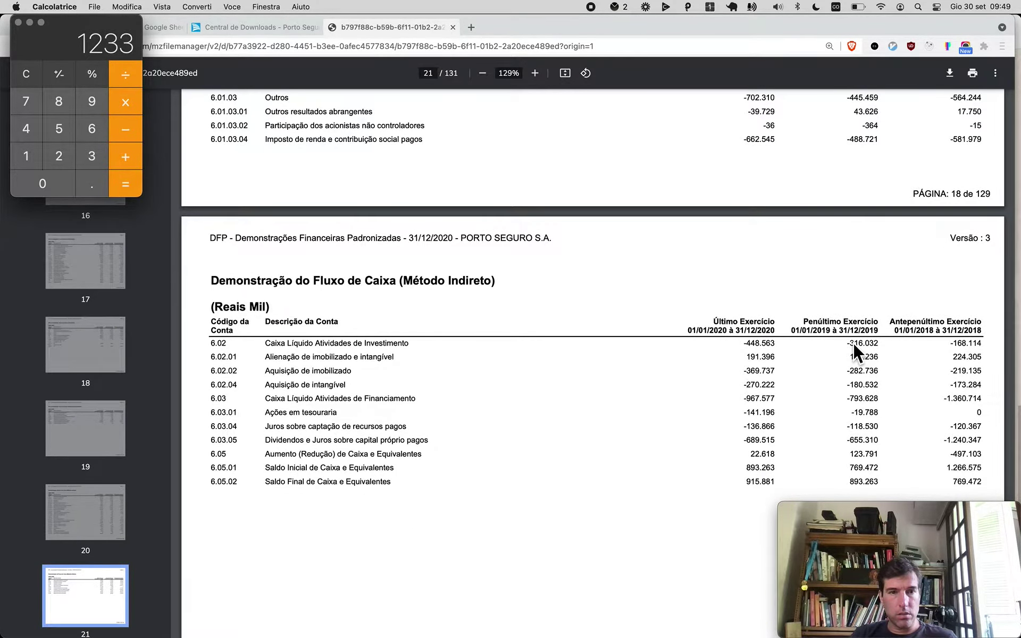
{"action": "type", "text": "-316"}
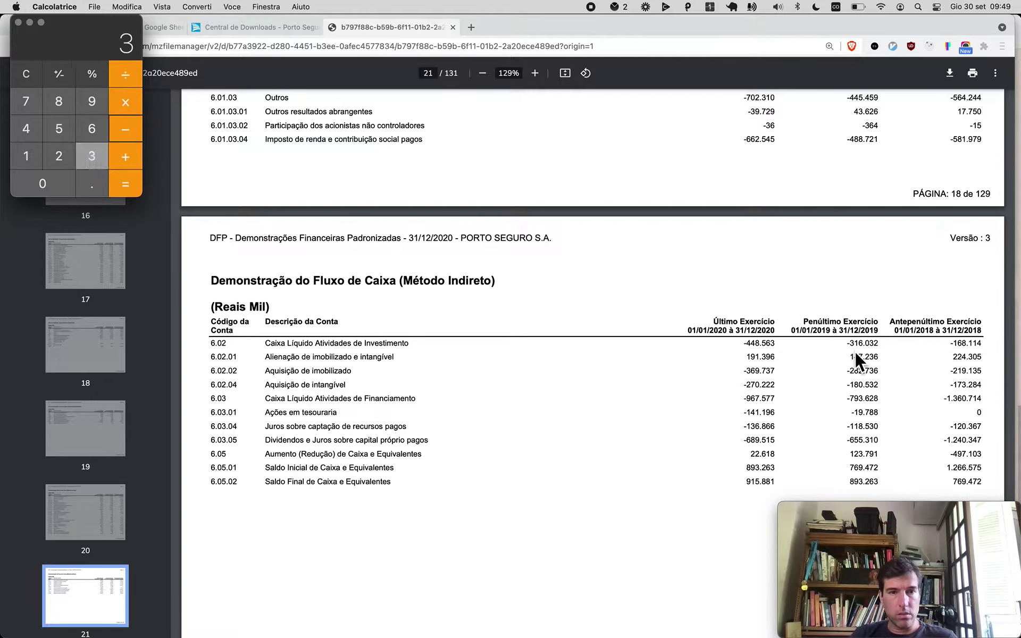
{"action": "key", "text": "Return"}
- Switch back to the spreadsheet and set Porto Seguro's 2019 free cash flow to 917
{"action": "key", "text": "super+Tab"}
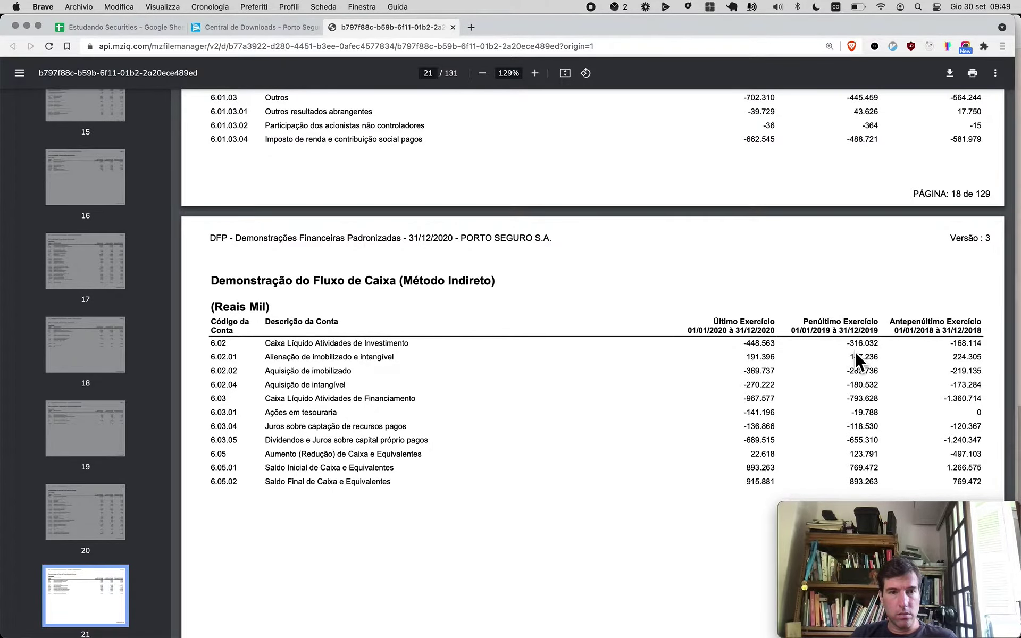
{"action": "key", "text": "super+1"}
{"action": "key", "text": "Right"}
{"action": "key", "text": "Right"}
{"action": "key", "text": "Right"}
{"action": "key", "text": "Right"}
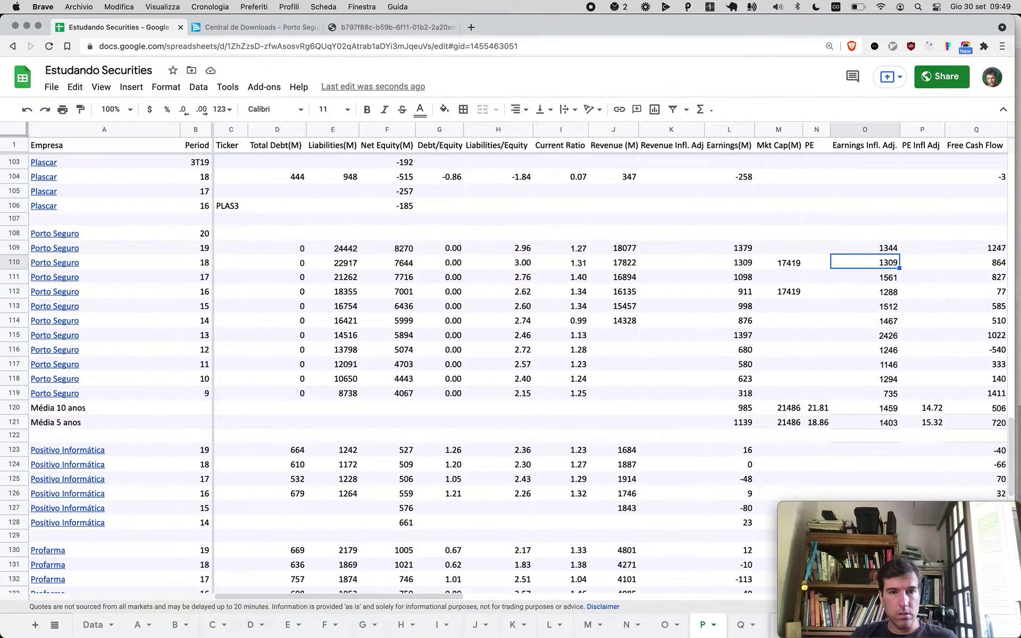
{"action": "key", "text": "Left"}
{"action": "key", "text": "Up"}
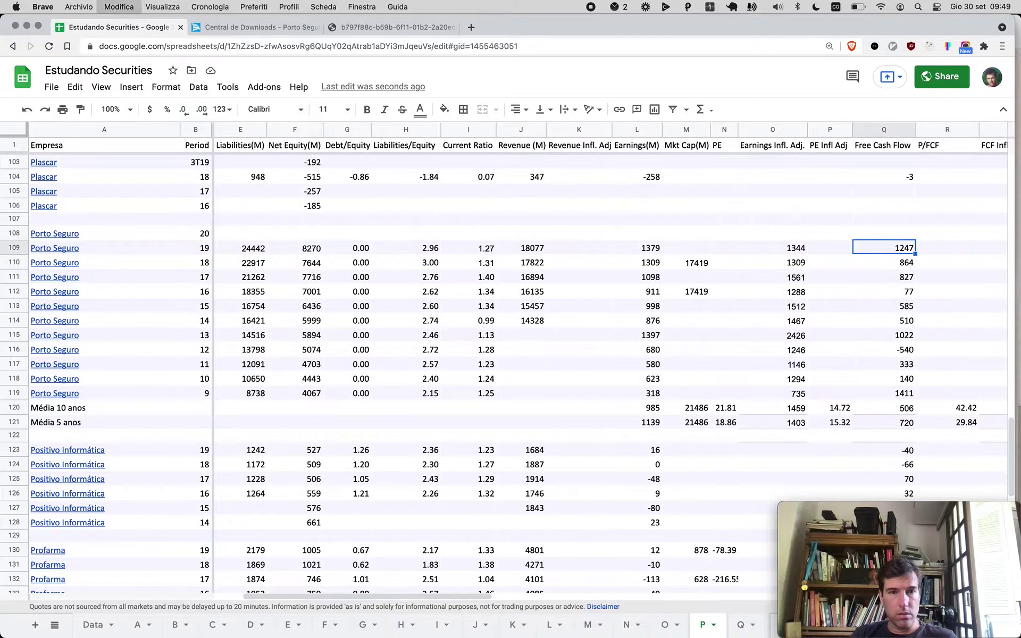
{"action": "type", "text": "917"}
{"action": "key", "text": "Left"}
{"action": "key", "text": "Left"}
{"action": "key", "text": "Left"}
{"action": "key", "text": "Left"}
{"action": "key", "text": "Left"}
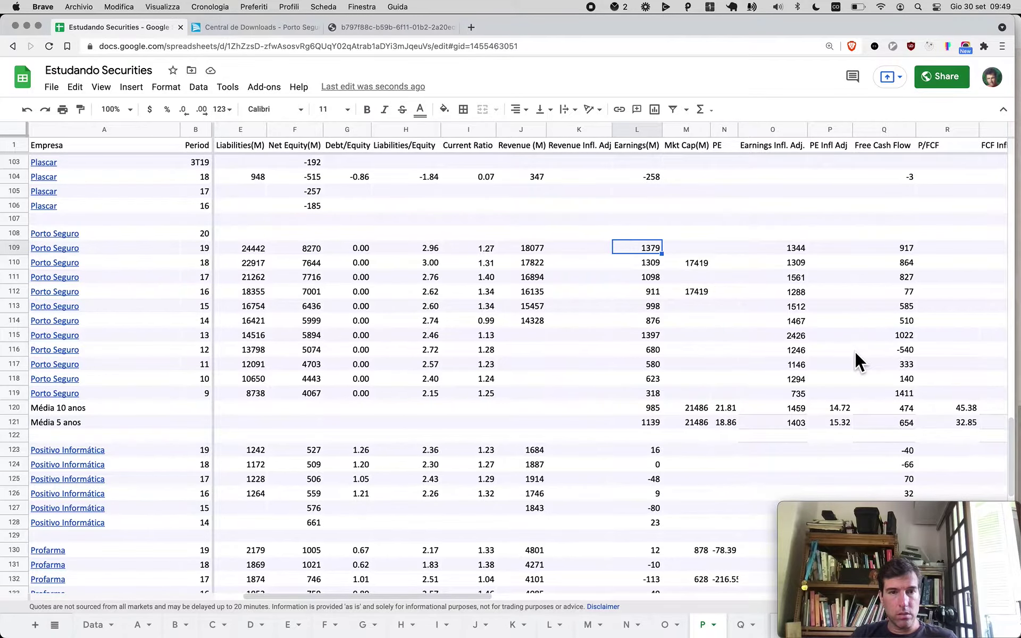
- Review Porto Seguro's 2019 row from earnings across to the free cash flow and inflation-adjusted columns
{"action": "key", "text": "Right"}
{"action": "key", "text": "Right"}
{"action": "key", "text": "Right"}
{"action": "key", "text": "Right"}
{"action": "key", "text": "Right"}
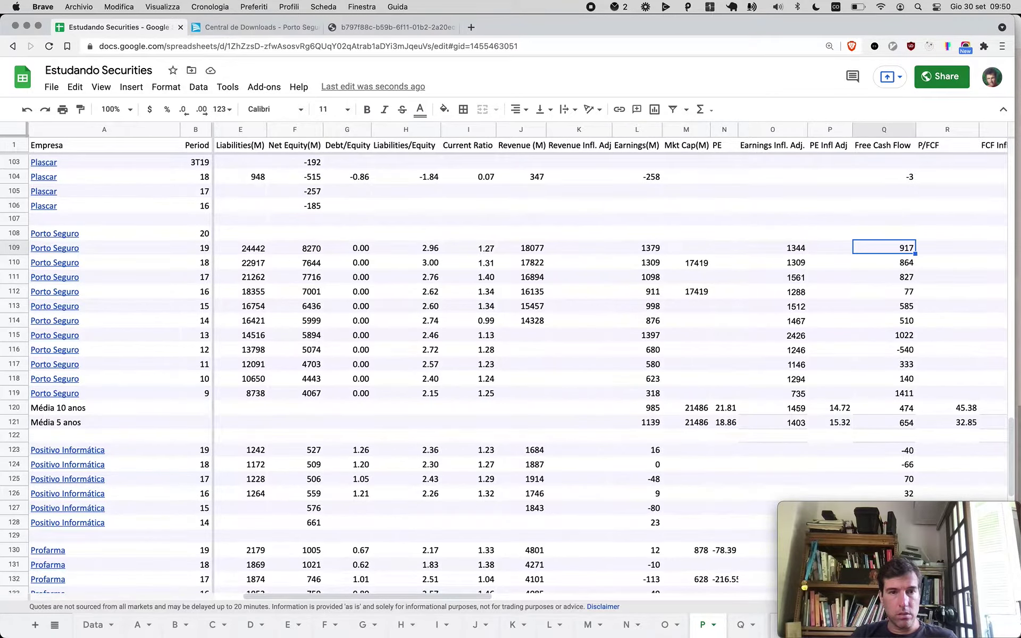
{"action": "key", "text": "Right"}
{"action": "key", "text": "Right"}
{"action": "key", "text": "Left"}
{"action": "key", "text": "Left"}
{"action": "key", "text": "Left"}
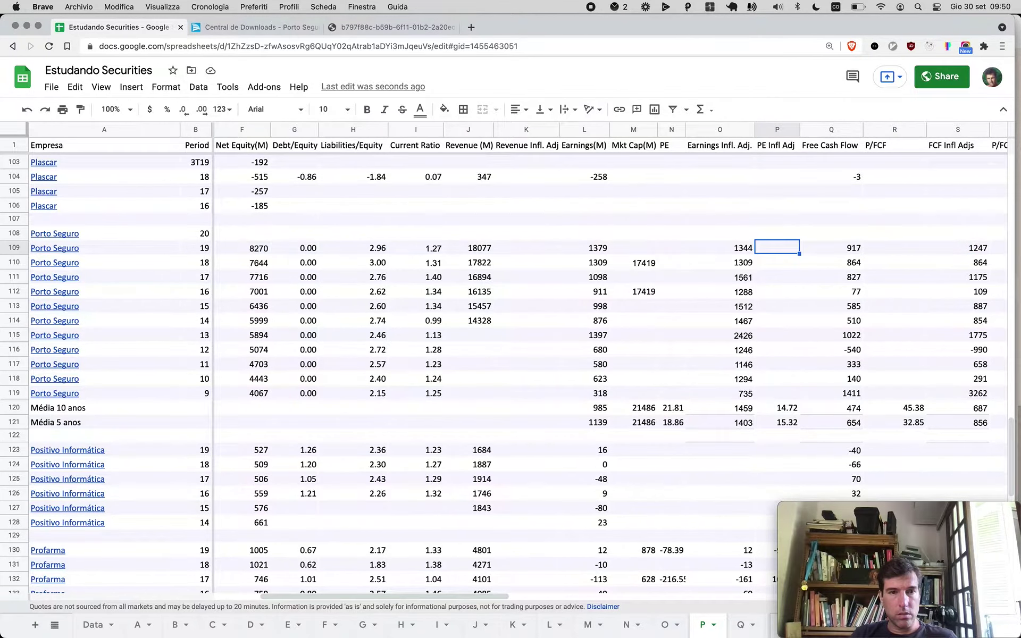
{"action": "scroll", "coordinate": [675, 357], "scroll_direction": "left", "scroll_amount": 3}
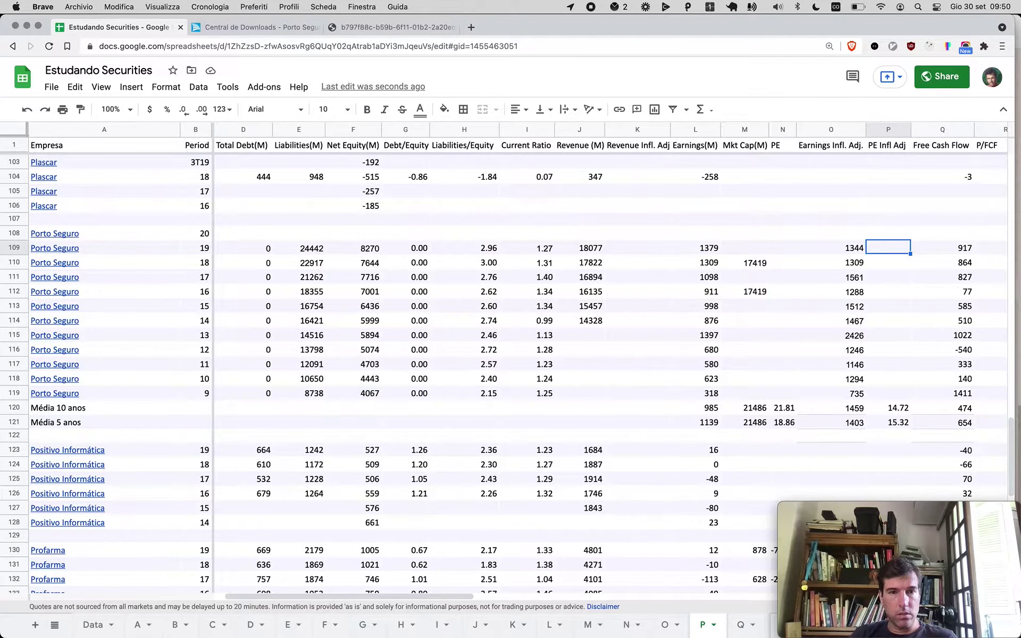
- Find the 2020 Patrimônio Líquido Consolidado in the financial statements and set Porto Seguro's 2020 net equity to 8967
{"action": "left_click", "coordinate": [229, 26]}
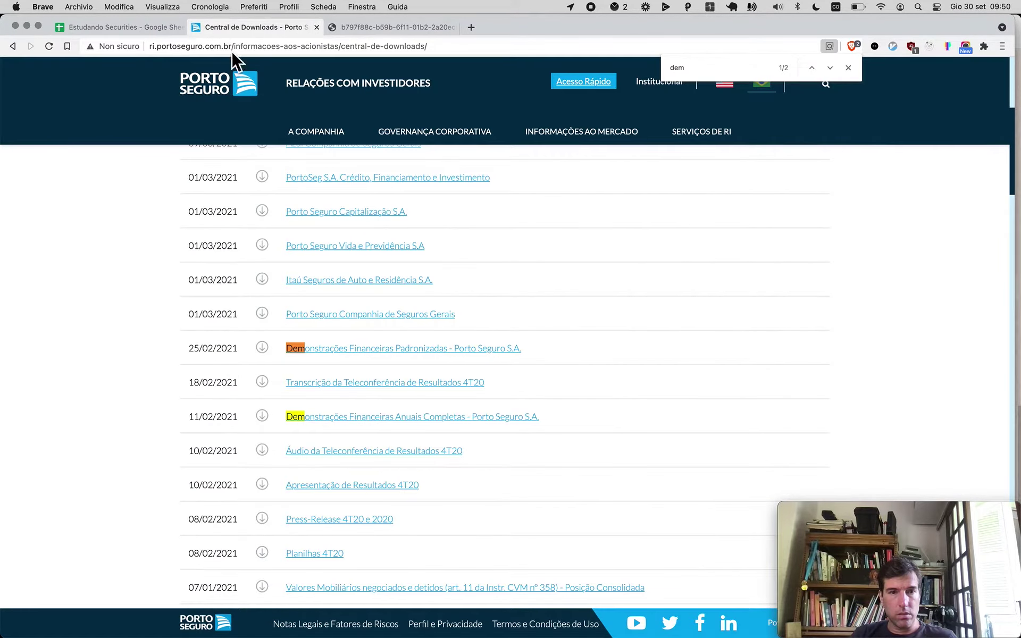
{"action": "left_click", "coordinate": [359, 24]}
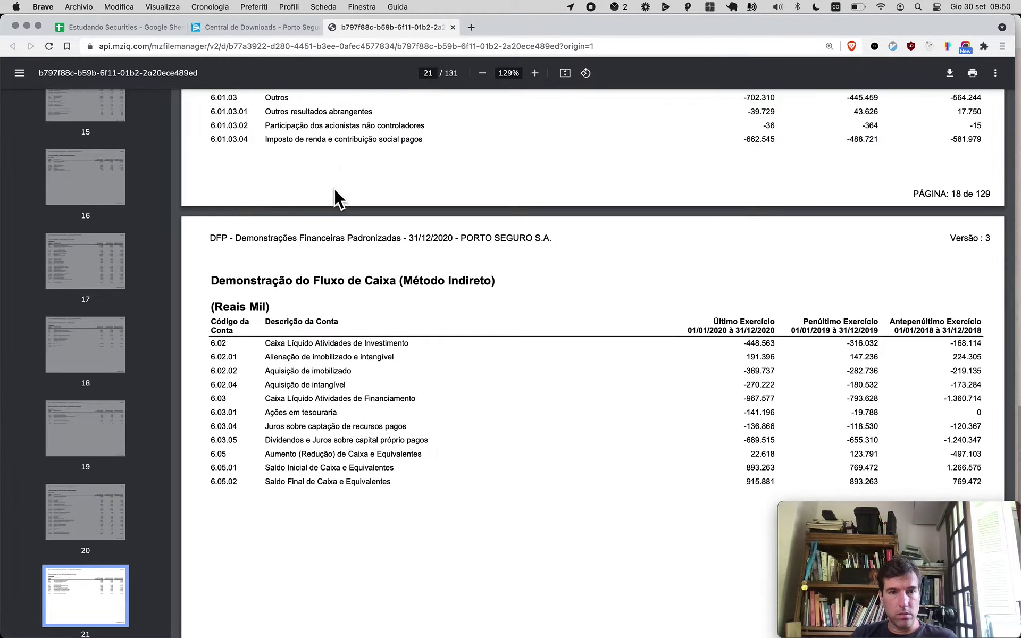
{"action": "scroll", "coordinate": [335, 190], "scroll_direction": "up", "scroll_amount": 15}
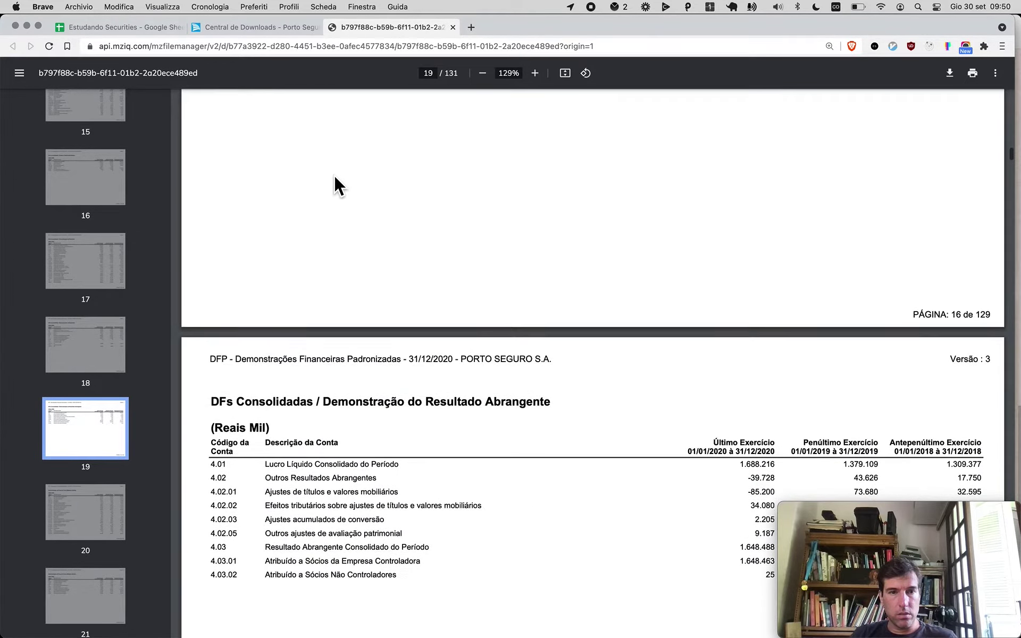
{"action": "scroll", "coordinate": [335, 181], "scroll_direction": "up", "scroll_amount": 20}
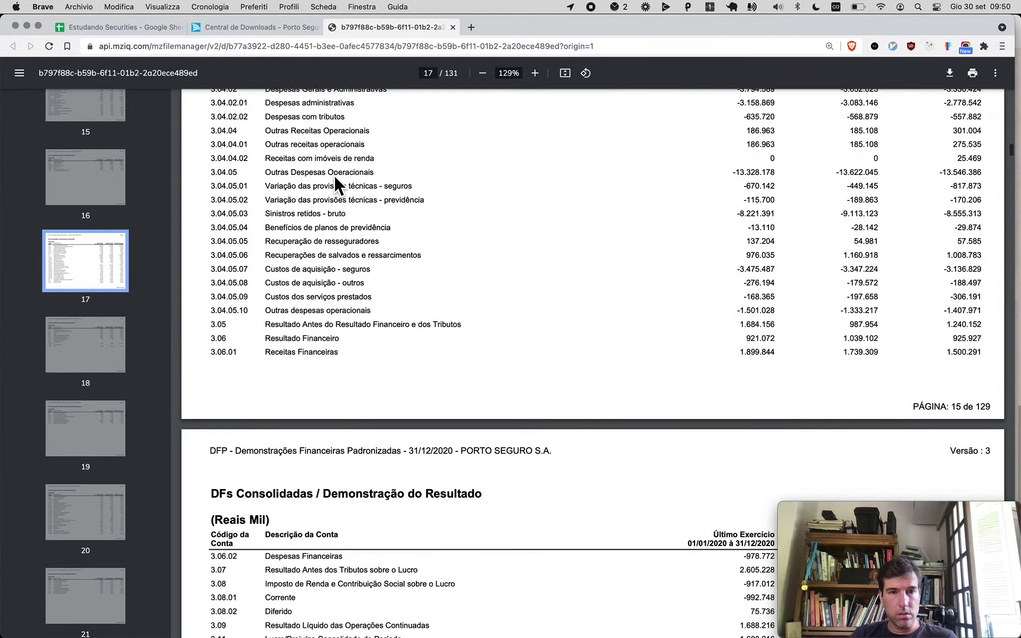
{"action": "scroll", "coordinate": [333, 175], "scroll_direction": "up", "scroll_amount": 2}
{"action": "scroll", "coordinate": [334, 174], "scroll_direction": "up", "scroll_amount": 20}
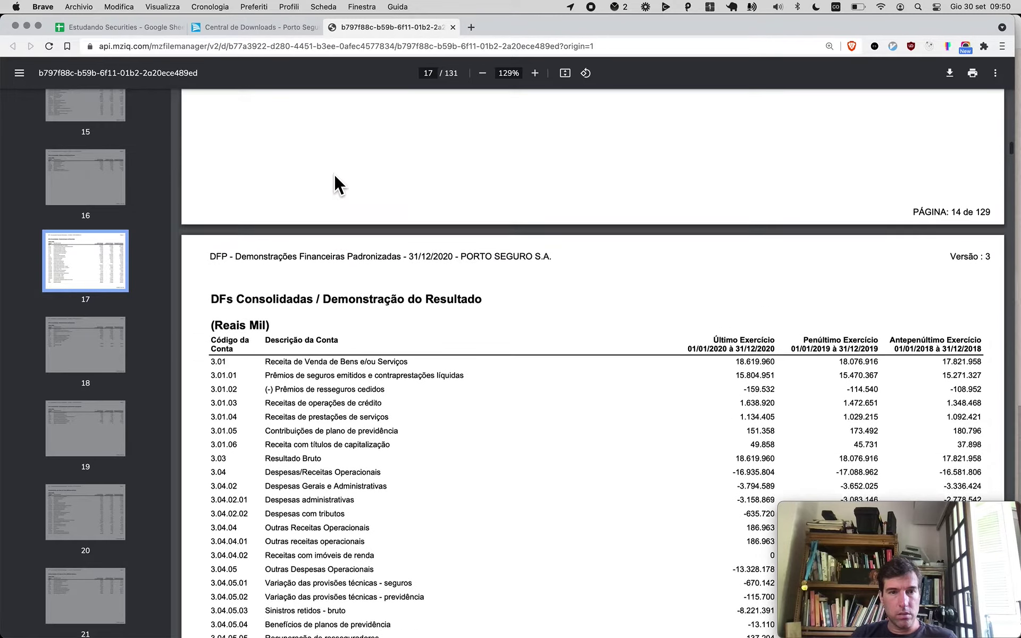
{"action": "scroll", "coordinate": [334, 174], "scroll_direction": "up", "scroll_amount": 1}
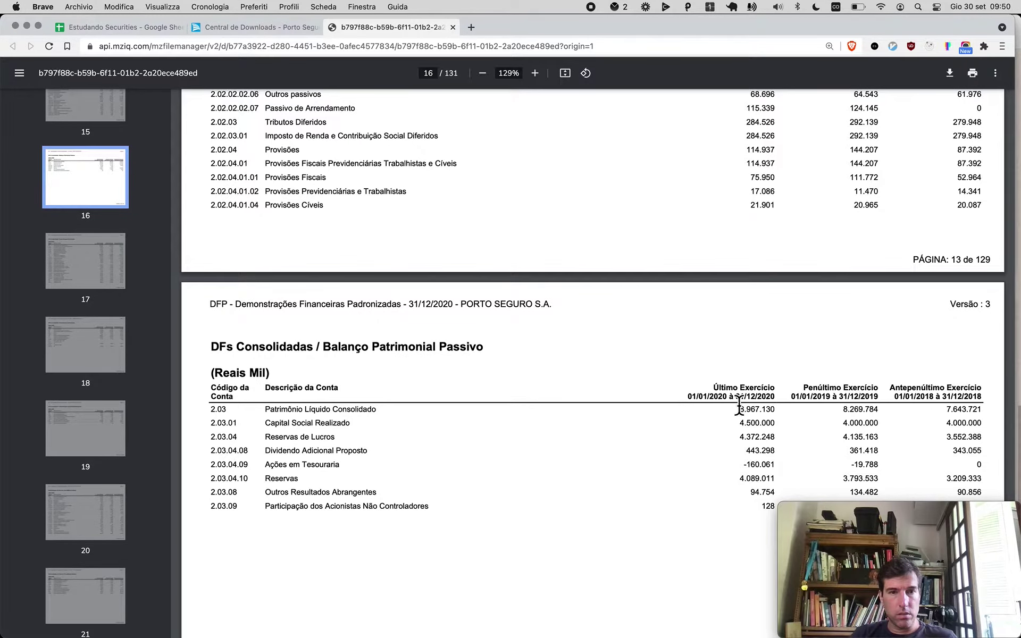
{"action": "key", "text": "super+1"}
{"action": "left_click", "coordinate": [363, 234]}
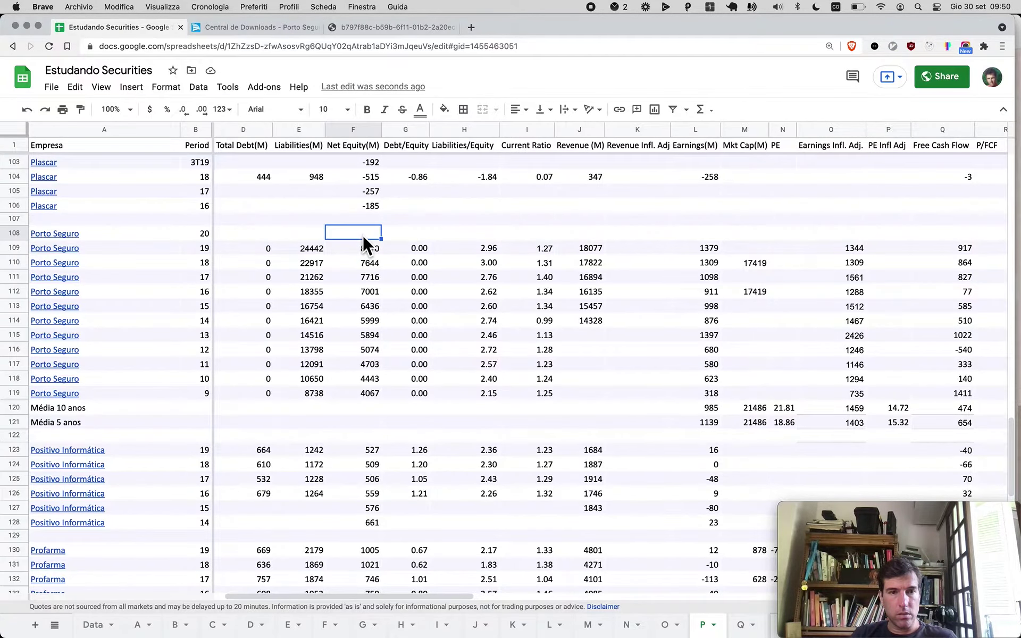
{"action": "type", "text": "8967"}
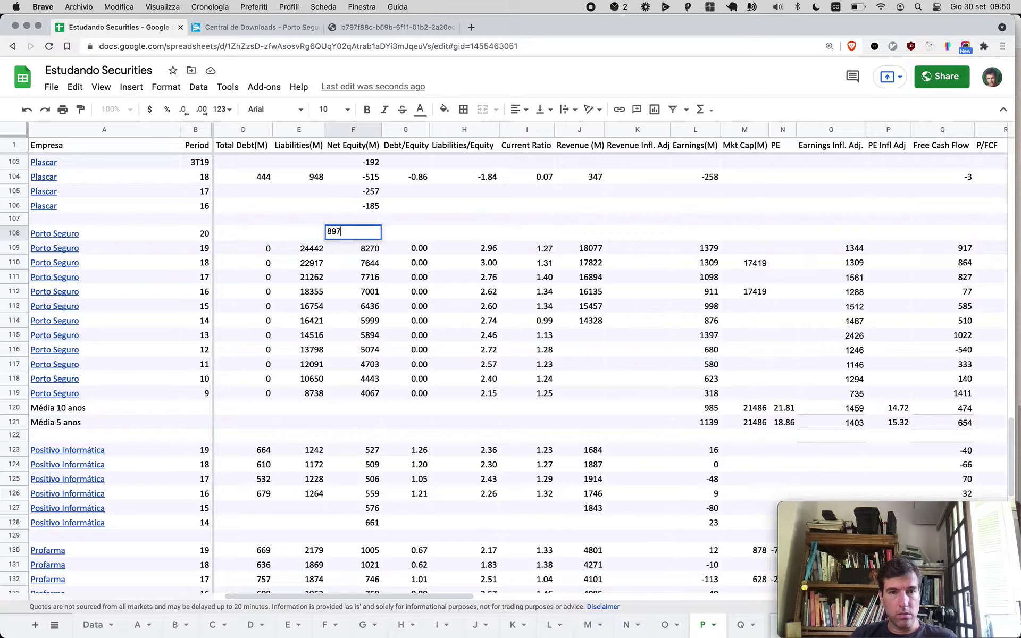
{"action": "key", "text": "Return"}
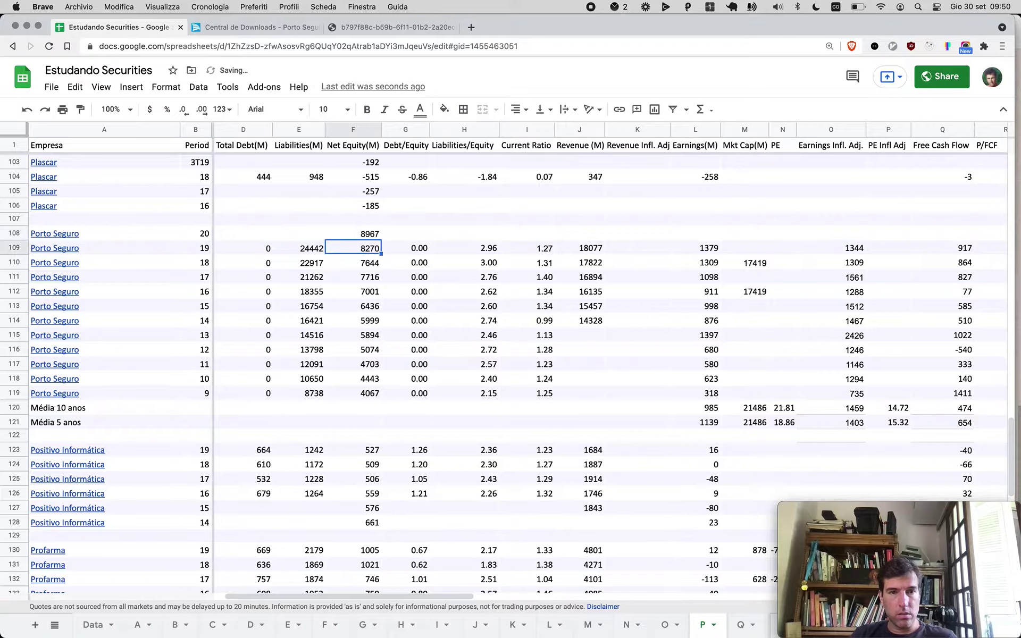
- Compare Porto Seguro's 2020 net equity with the 2019 figure
{"action": "key", "text": "Up"}
{"action": "key", "text": "Down"}
{"action": "key", "text": "Up"}
{"action": "key", "text": "Down"}
{"action": "key", "text": "Up"}
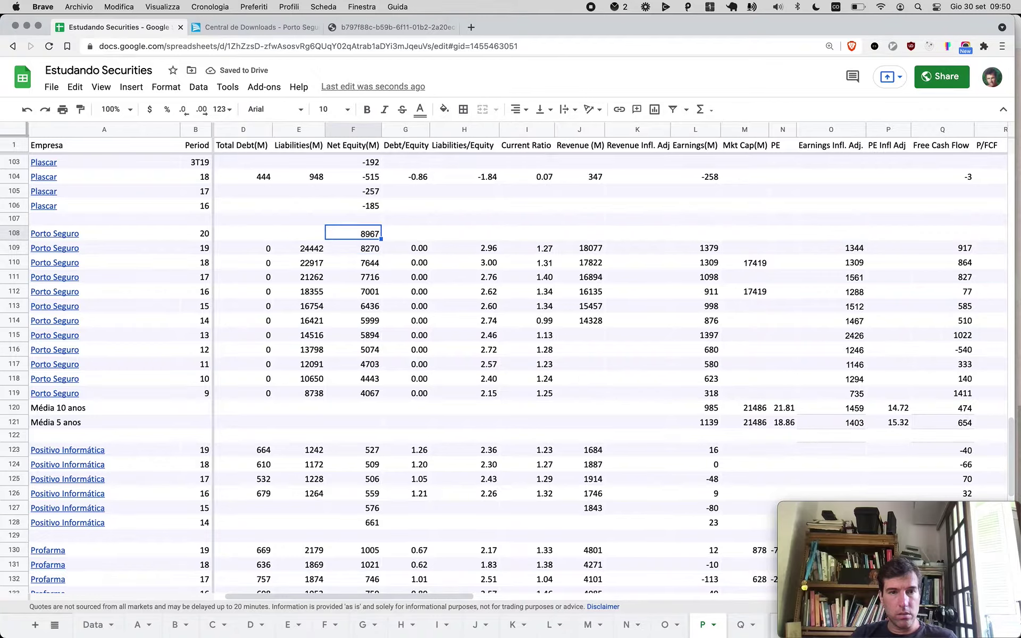
{"action": "key", "text": "Down"}
{"action": "key", "text": "Up"}
{"action": "key", "text": "Down"}
{"action": "key", "text": "Up"}
- Calculate the 2020 liabilities in Calculator from the report's Passivo Circulante and Passivo Não Circulante as 20807 + 6956, and copy the result
{"action": "key", "text": "ctrl+shift+Tab"}
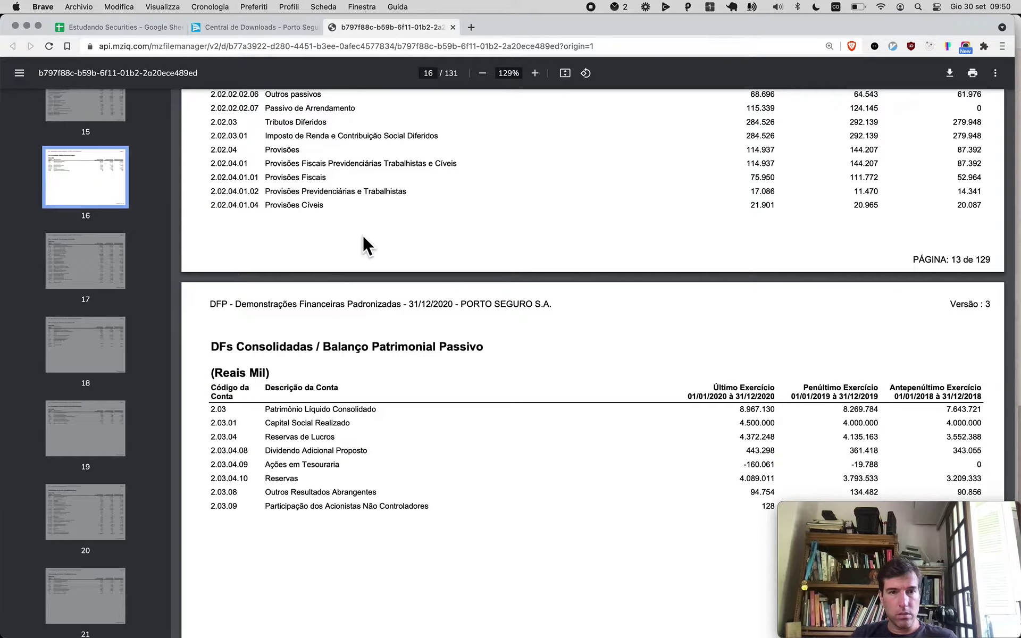
{"action": "scroll", "coordinate": [403, 296], "scroll_direction": "up", "scroll_amount": 5}
{"action": "scroll", "coordinate": [403, 296], "scroll_direction": "up", "scroll_amount": 2}
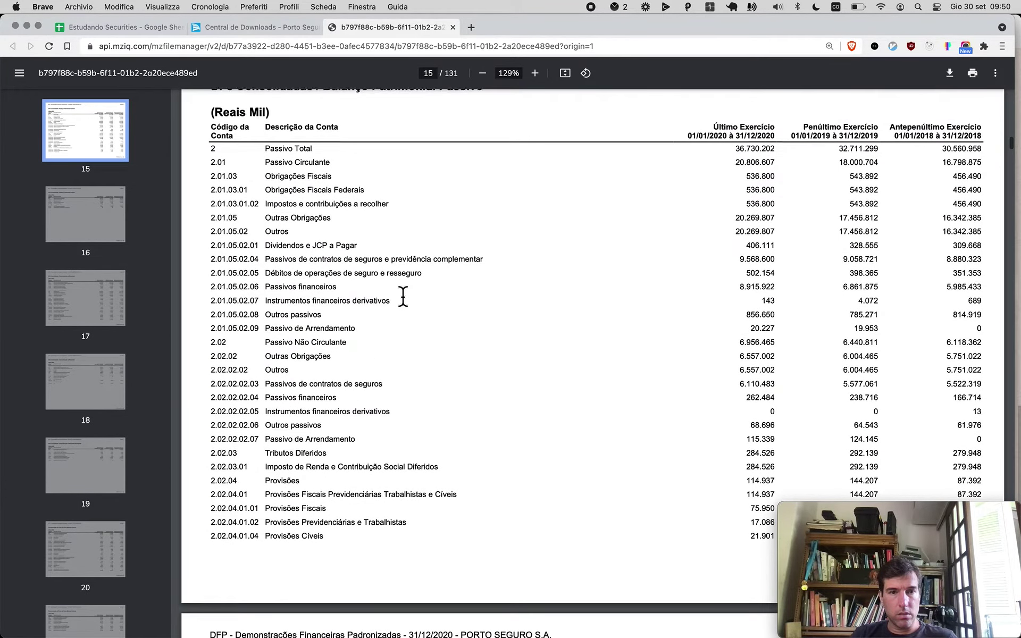
{"action": "key", "text": "super+Tab"}
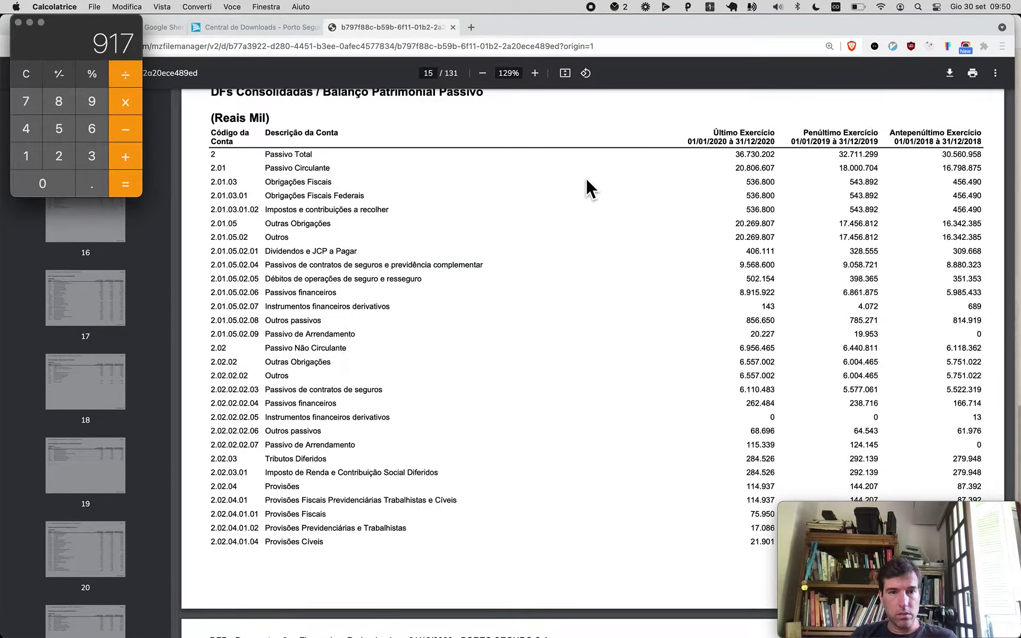
{"action": "type", "text": "20807"}
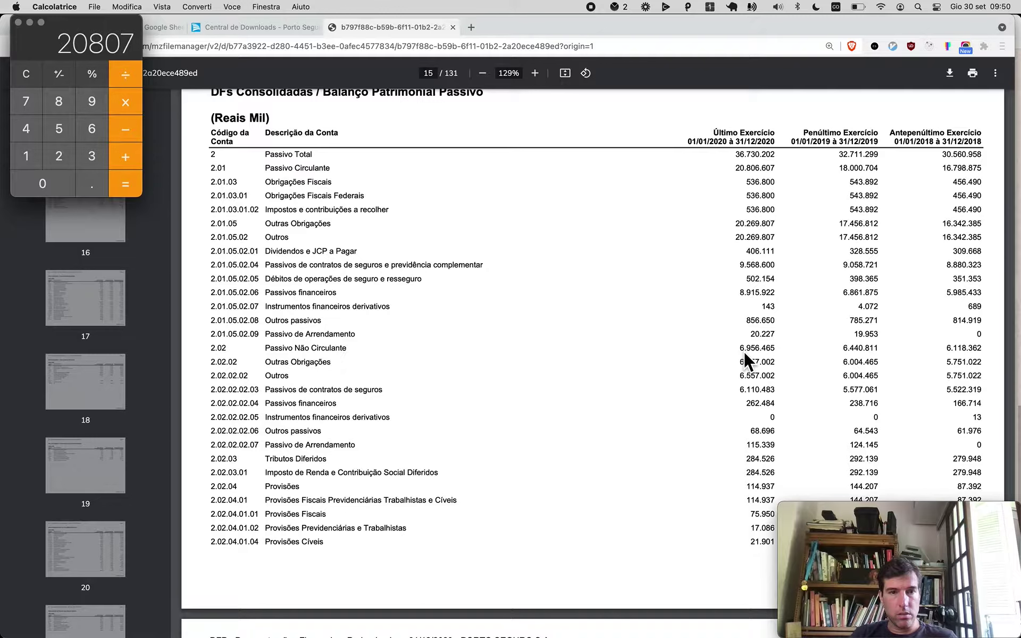
{"action": "key", "text": "plus"}
{"action": "type", "text": "9"}
{"action": "key", "text": "BackSpace"}
{"action": "type", "text": "6956"}
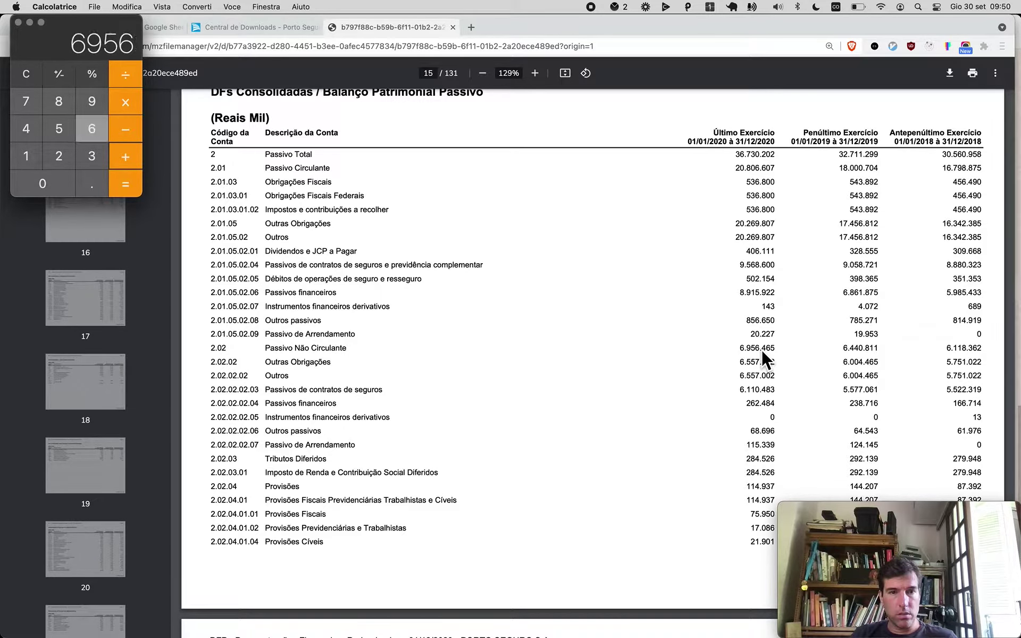
{"action": "key", "text": "Return"}
{"action": "key", "text": "super+c"}
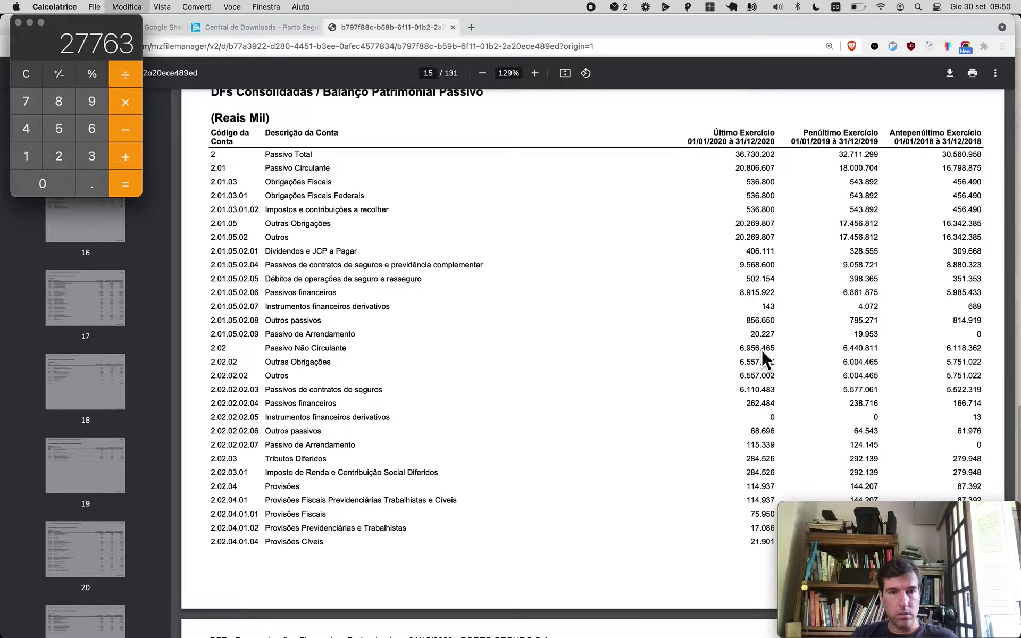
- Switch back to the spreadsheet and set Porto Seguro's 2020 liabilities to the copied 27763 and its total debt to 0
{"action": "key", "text": "super+Tab"}
{"action": "key", "text": "super+1"}
{"action": "key", "text": "Left"}
{"action": "key", "text": "super+v"}
{"action": "key", "text": "Left"}
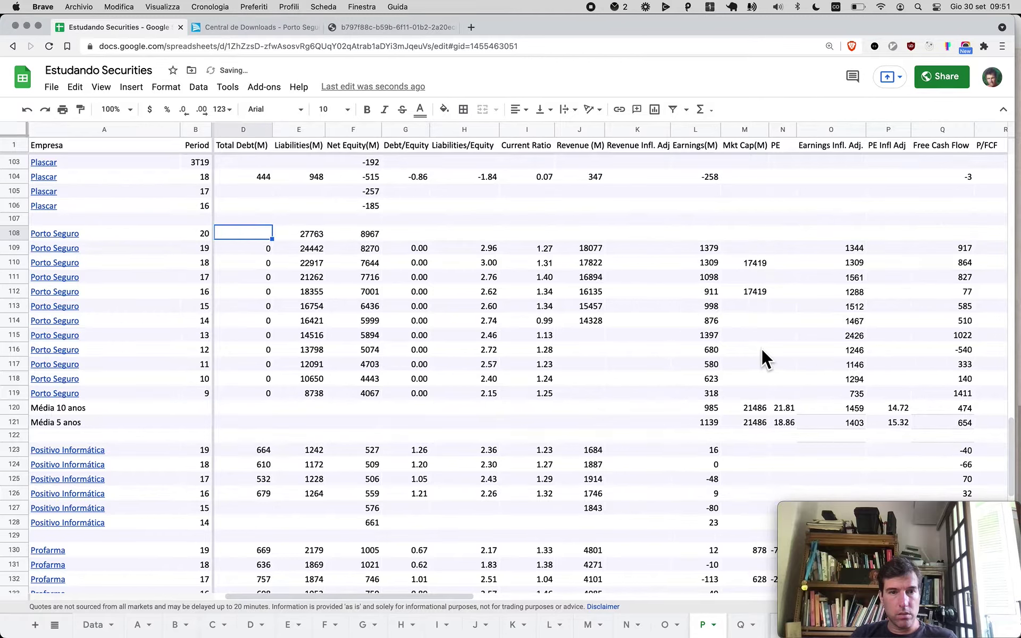
{"action": "type", "text": "0"}
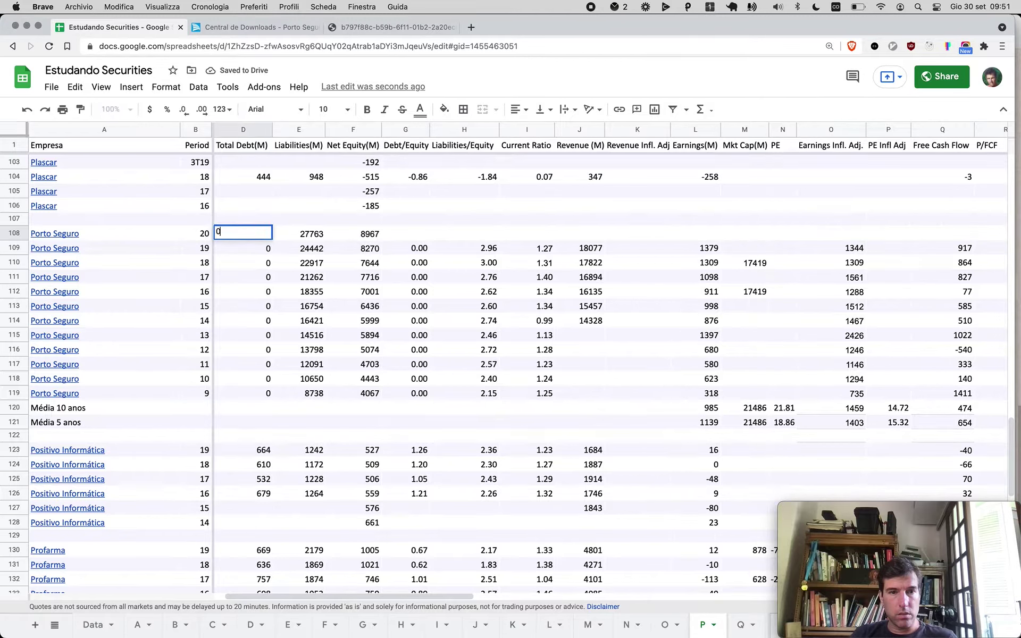
{"action": "key", "text": "Right"}
- Copy Porto Seguro's 2019 Debt/Equity and Liabilities/Equity formulas into its 2020 row
{"action": "key", "text": "Right"}
{"action": "key", "text": "Right"}
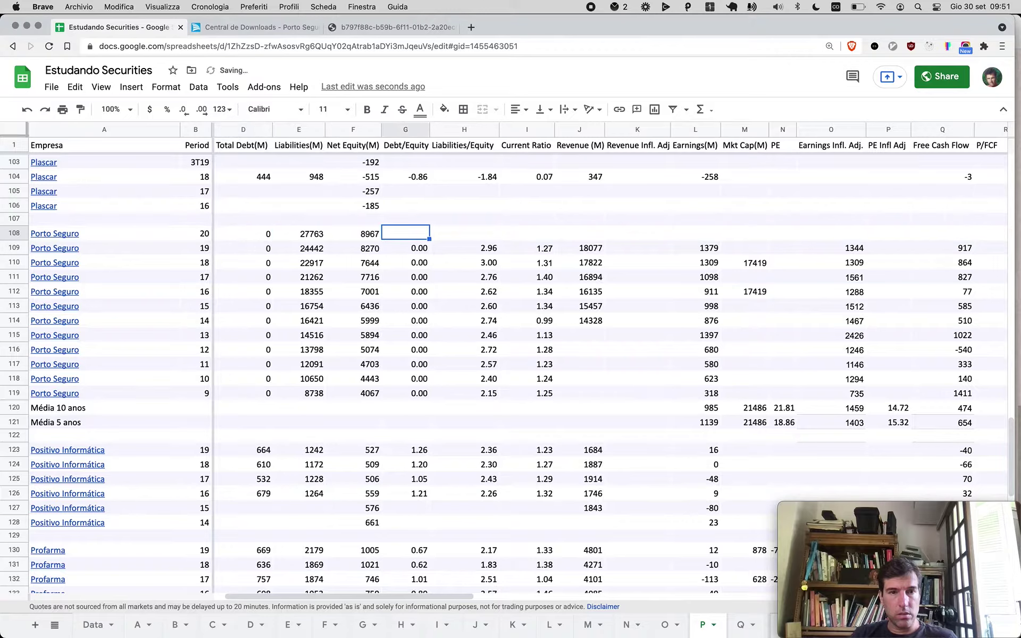
{"action": "key", "text": "Down"}
{"action": "key", "text": "shift+Right"}
{"action": "key", "text": "super+c"}
{"action": "key", "text": "Up"}
{"action": "key", "text": "super+v"}
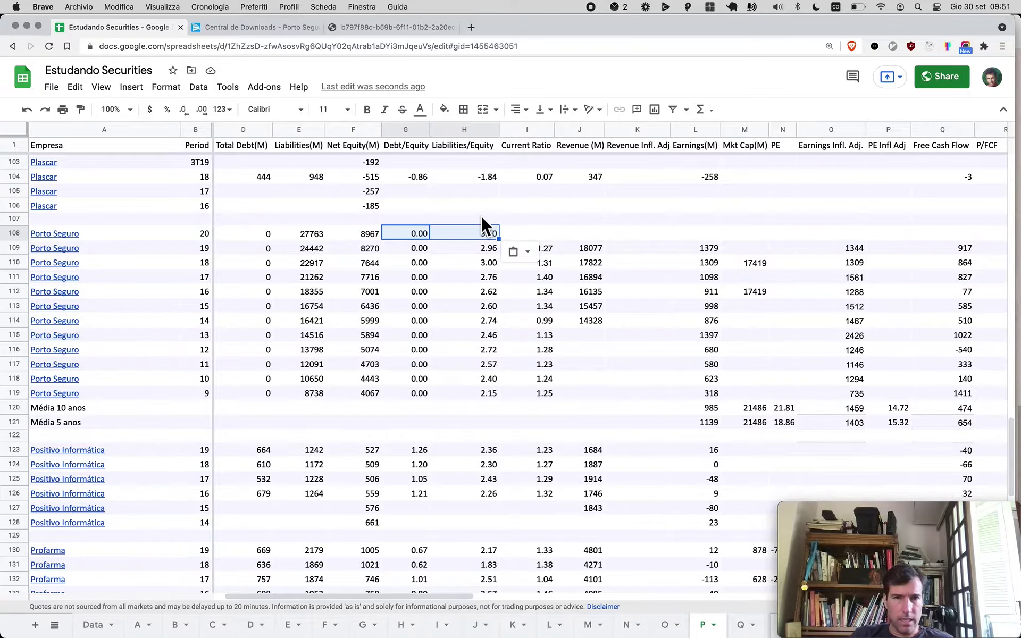
{"action": "left_click", "coordinate": [569, 272]}
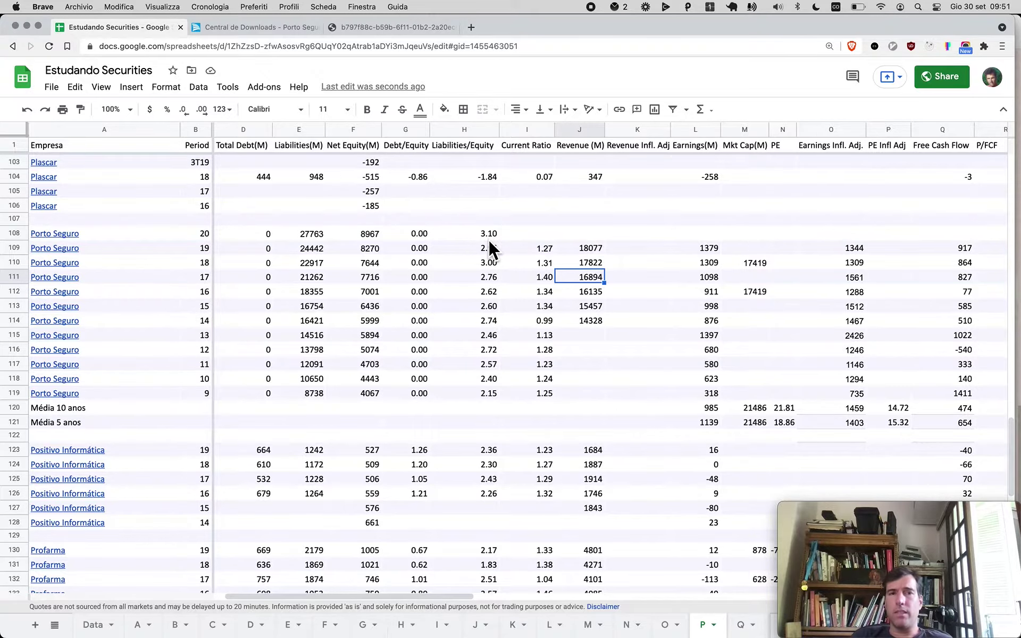
- Calculate the 2020 current ratio in Calculator from the report's Ativo Circulante and Passivo Circulante as 25135 ÷ 20807
{"action": "key", "text": "super+3"}
{"action": "scroll", "coordinate": [468, 230], "scroll_direction": "up", "scroll_amount": 10}
{"action": "scroll", "coordinate": [395, 189], "scroll_direction": "up", "scroll_amount": 10}
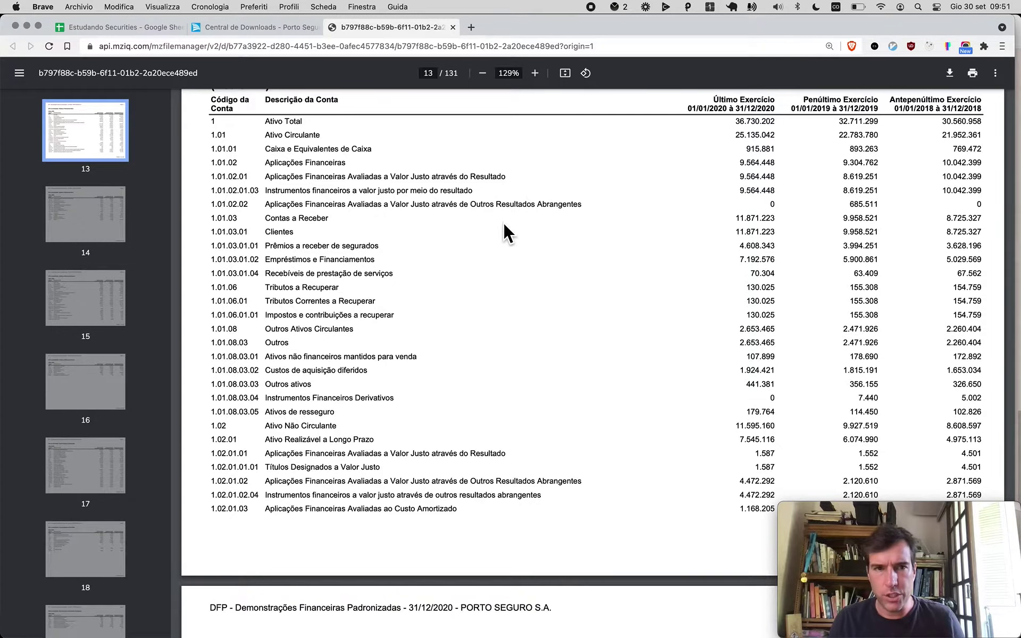
{"action": "key", "text": "super+Tab"}
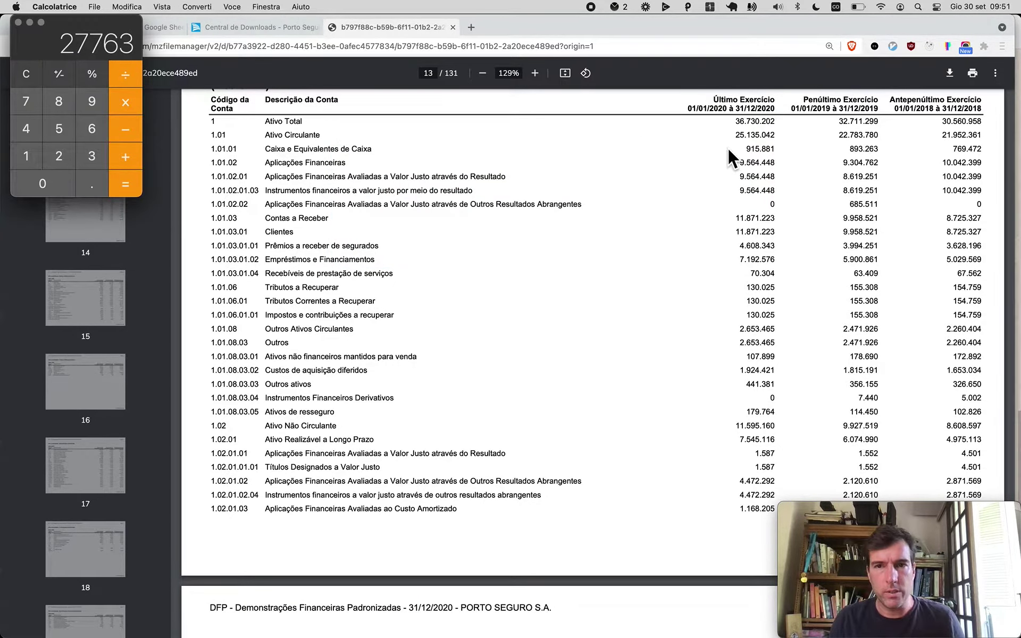
{"action": "type", "text": "251"}
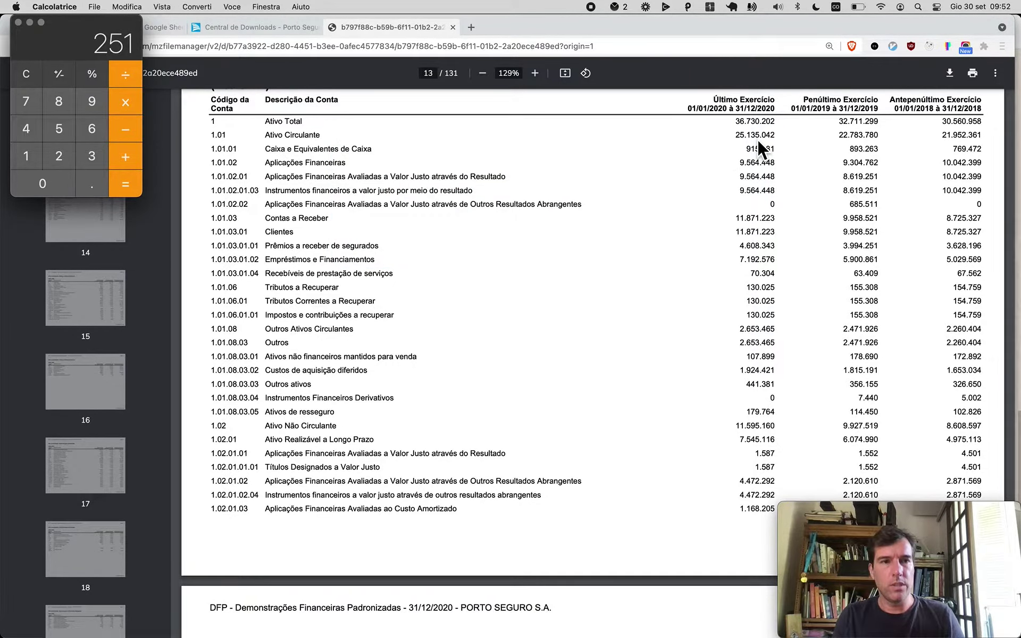
{"action": "type", "text": "135"}
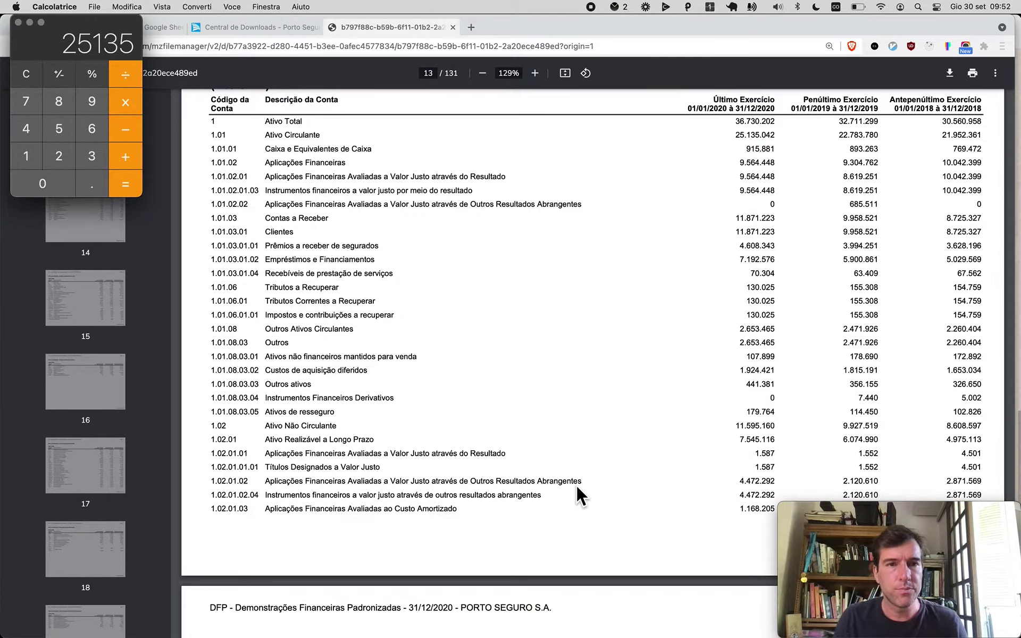
{"action": "scroll", "coordinate": [575, 484], "scroll_direction": "down", "scroll_amount": 20}
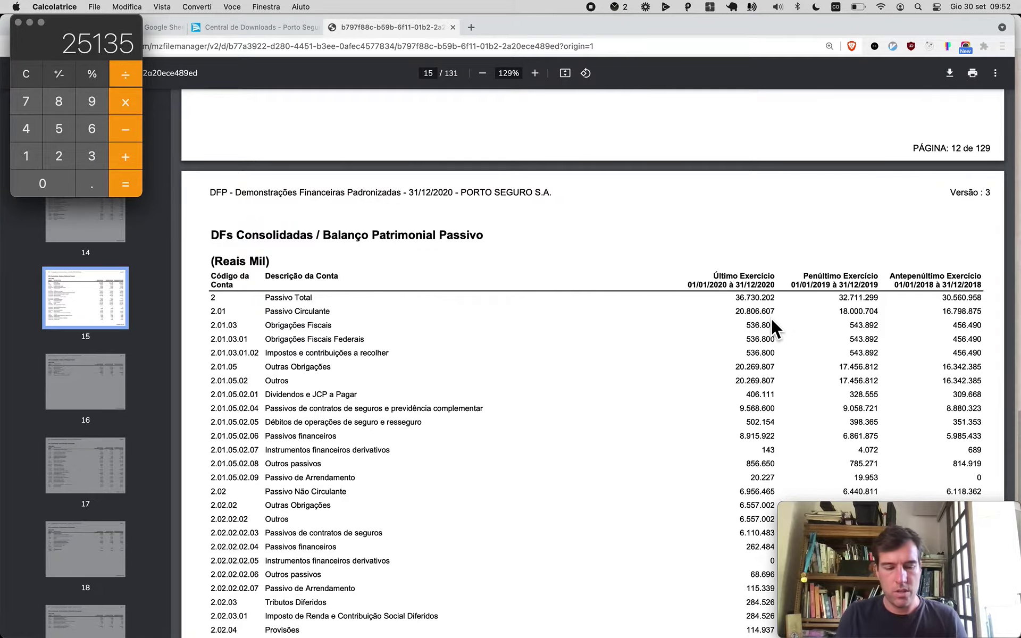
{"action": "type", "text": "20807"}
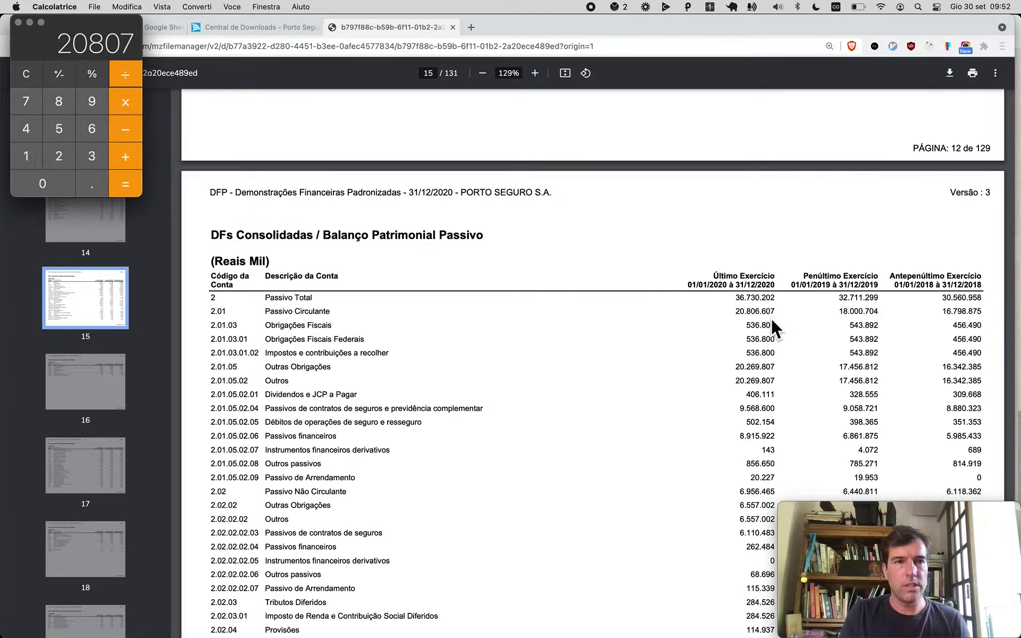
{"action": "key", "text": "Return"}
{"action": "key", "text": "super+Tab"}
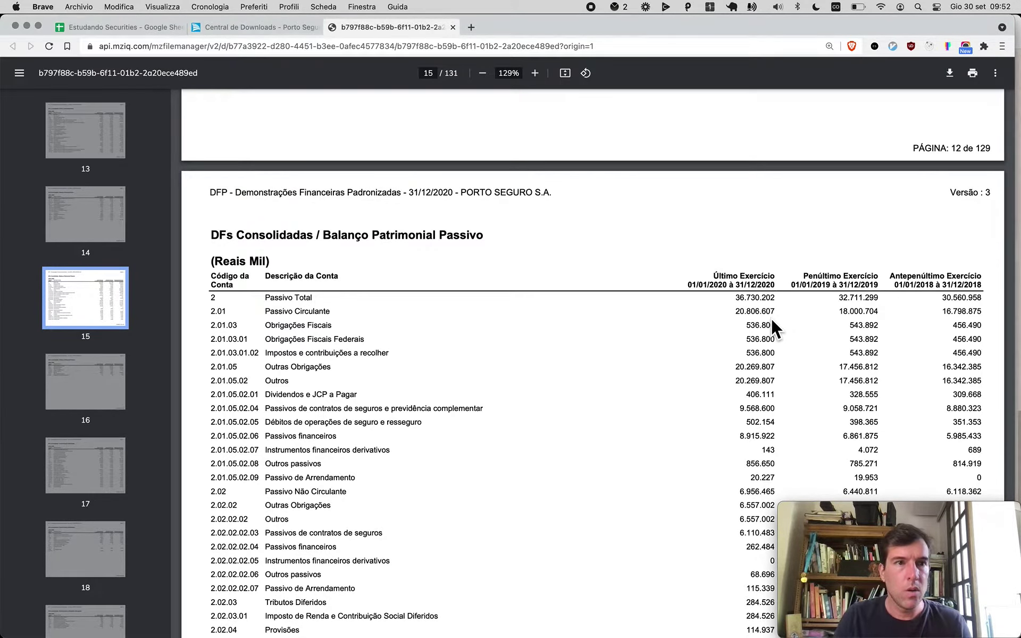
- Switch back to the spreadsheet and paste the calculated 1.21 as Porto Seguro's 2020 current ratio
{"action": "key", "text": "super+1"}
{"action": "key", "text": "Left"}
{"action": "key", "text": "Up"}
{"action": "key", "text": "Up"}
{"action": "key", "text": "Up"}
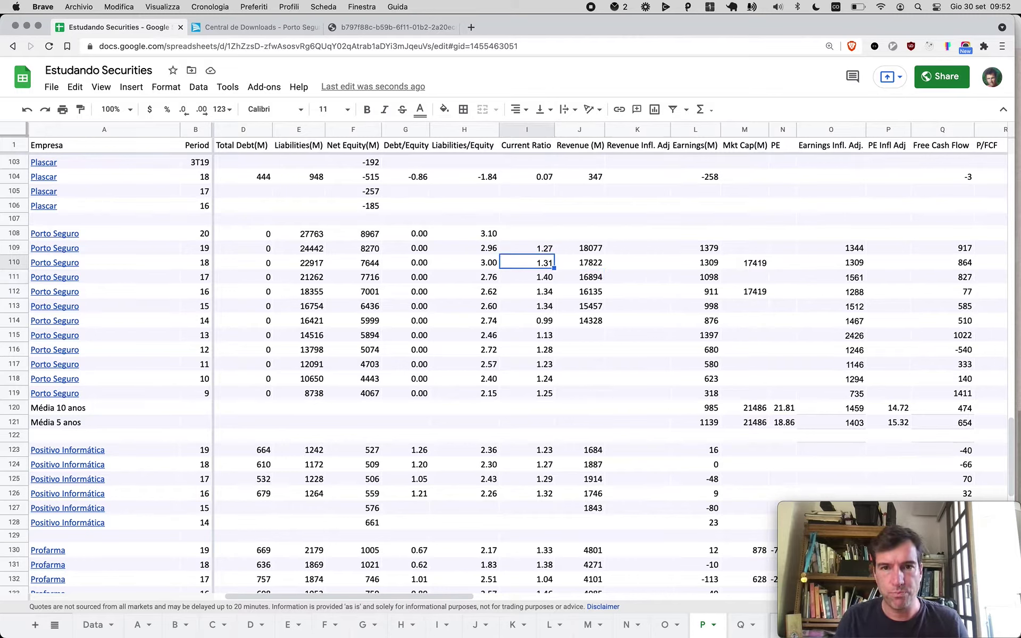
{"action": "key", "text": "super+v"}
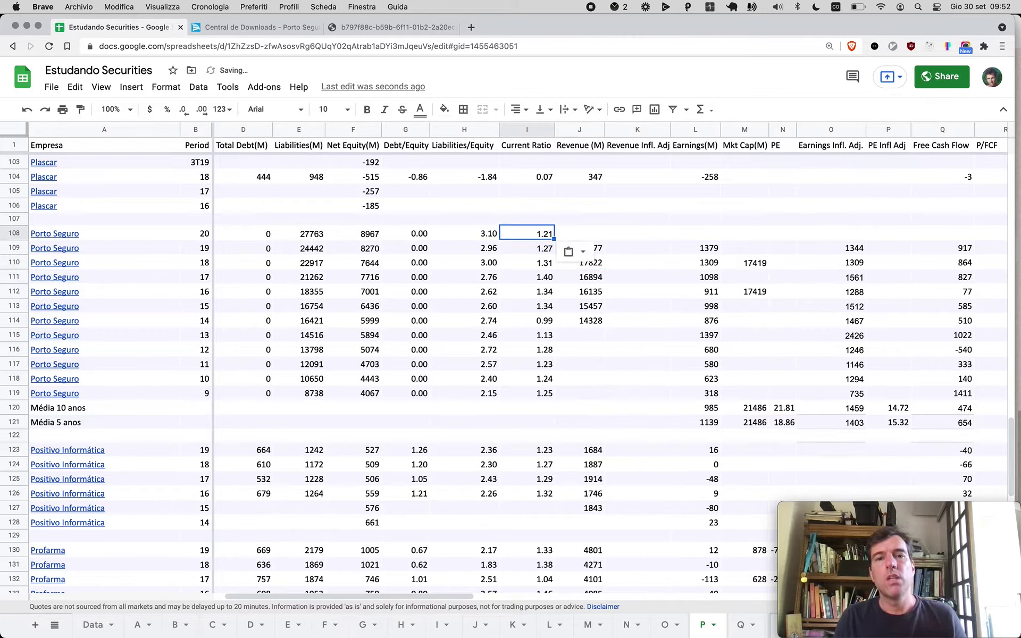
{"action": "key", "text": "Right"}
{"action": "key", "text": "Left"}
{"action": "key", "text": "Left"}
{"action": "key", "text": "Right"}
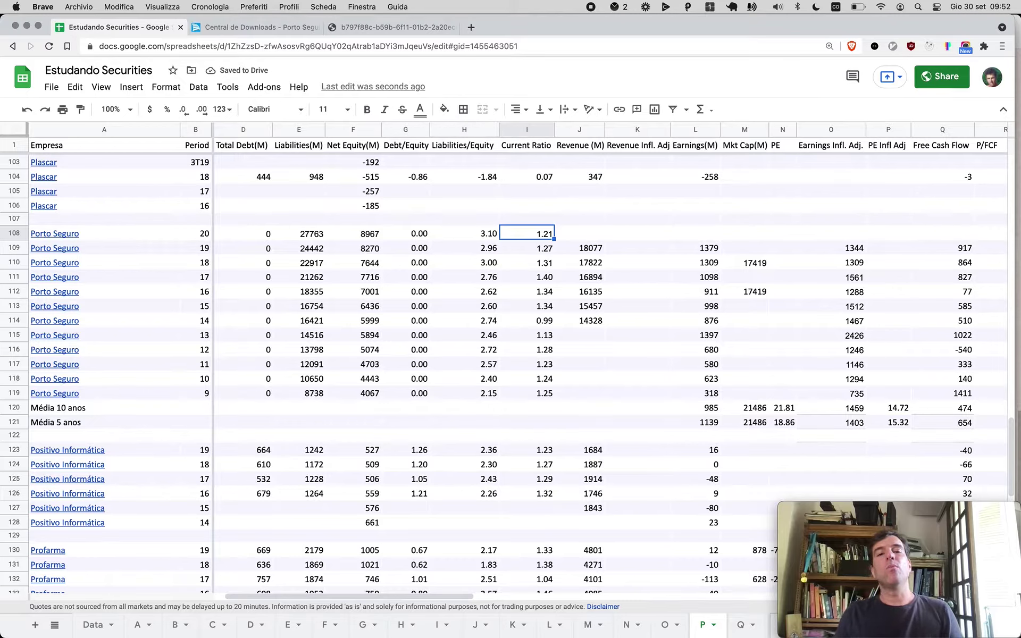
{"action": "key", "text": "Left"}
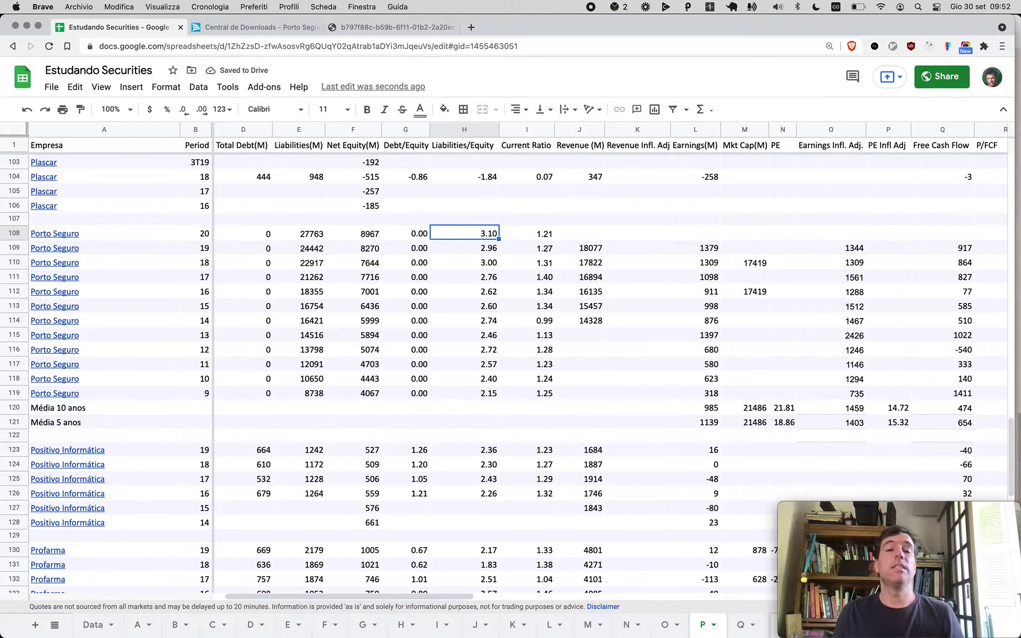
- Look up the 2020 Receita de Venda de Bens e/ou Serviços in the report and enter 18620 as Porto Seguro's 2020 revenue
{"action": "key", "text": "Right"}
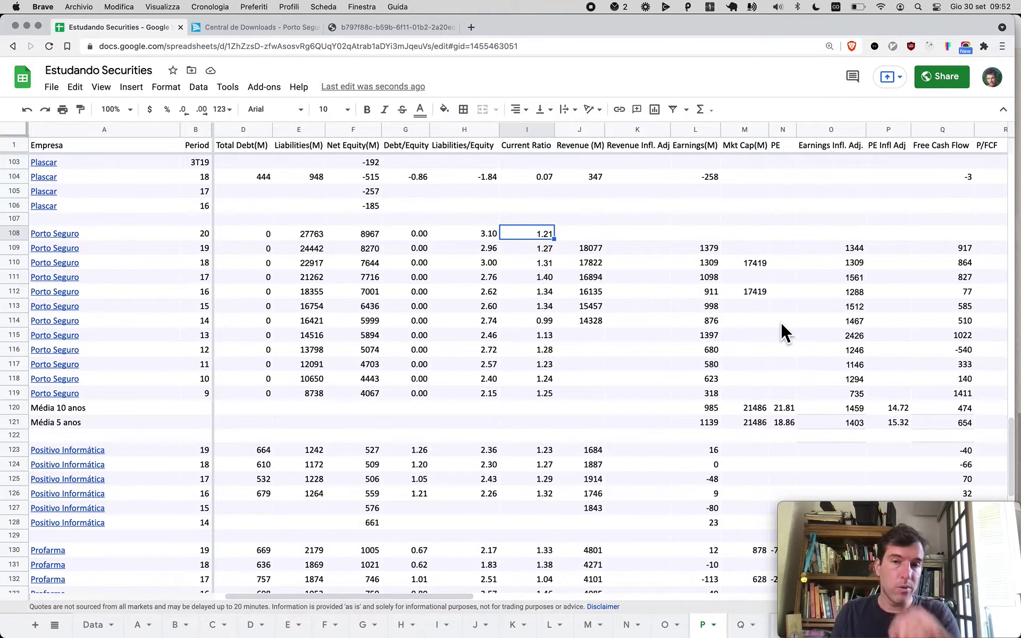
{"action": "key", "text": "Right"}
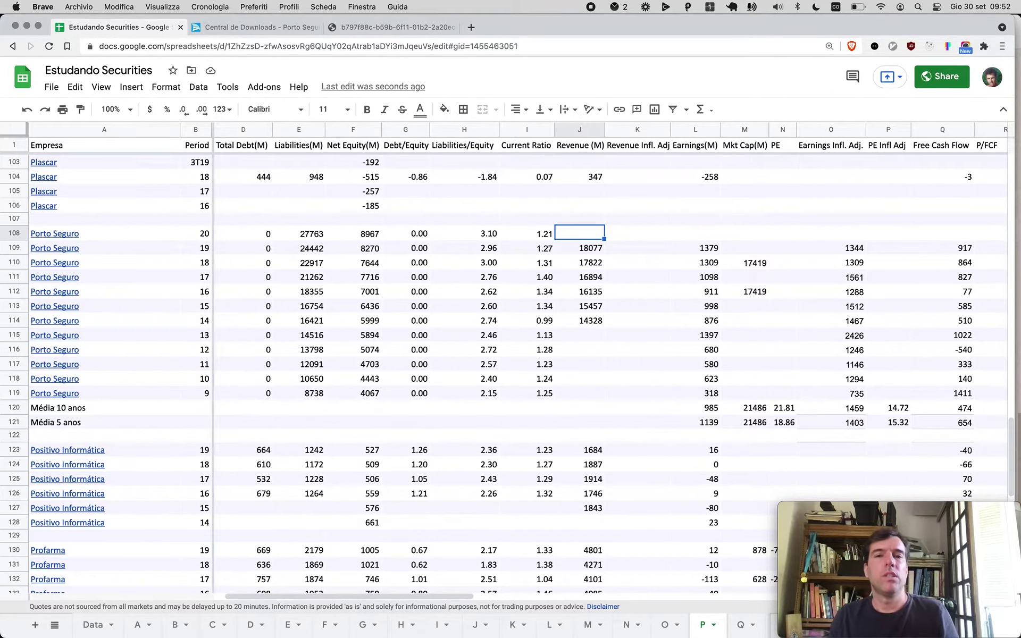
{"action": "key", "text": "super+3"}
{"action": "scroll", "coordinate": [786, 456], "scroll_direction": "down", "scroll_amount": 20}
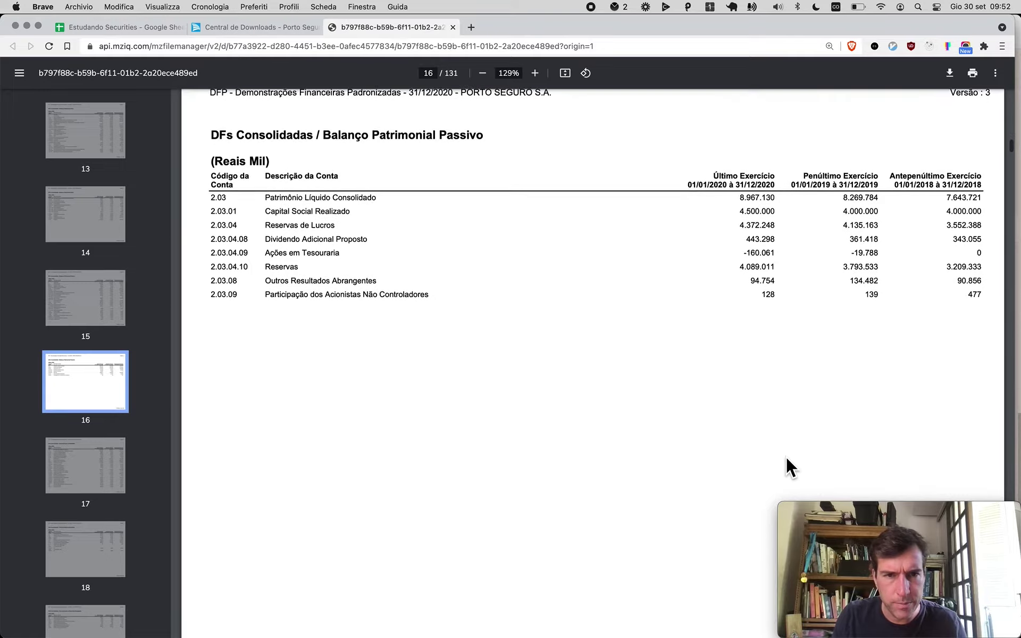
{"action": "scroll", "coordinate": [785, 456], "scroll_direction": "down", "scroll_amount": 5}
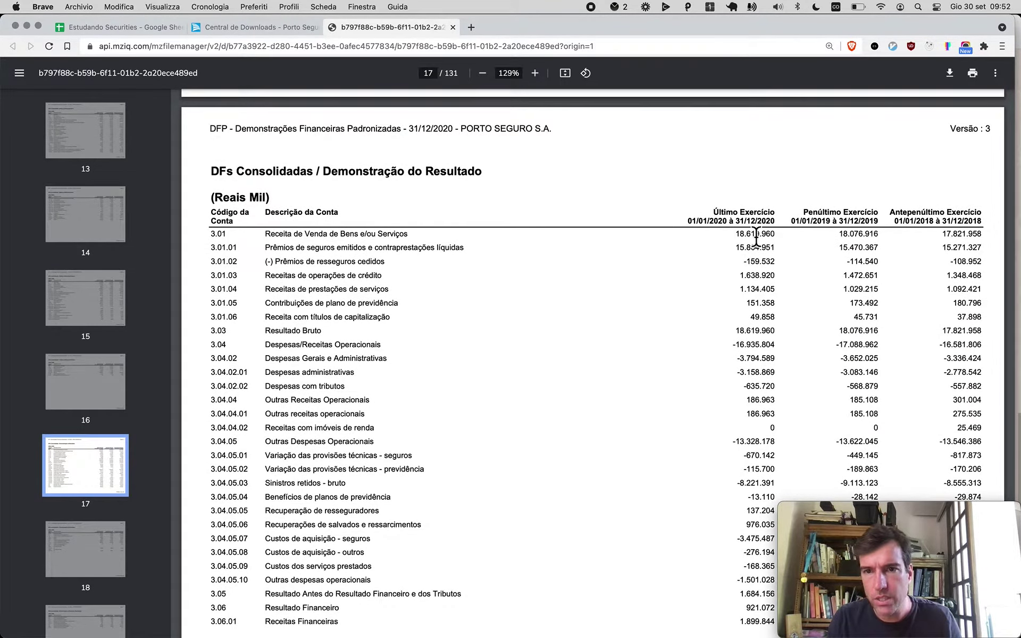
{"action": "key", "text": "super+1"}
{"action": "type", "text": "18"}
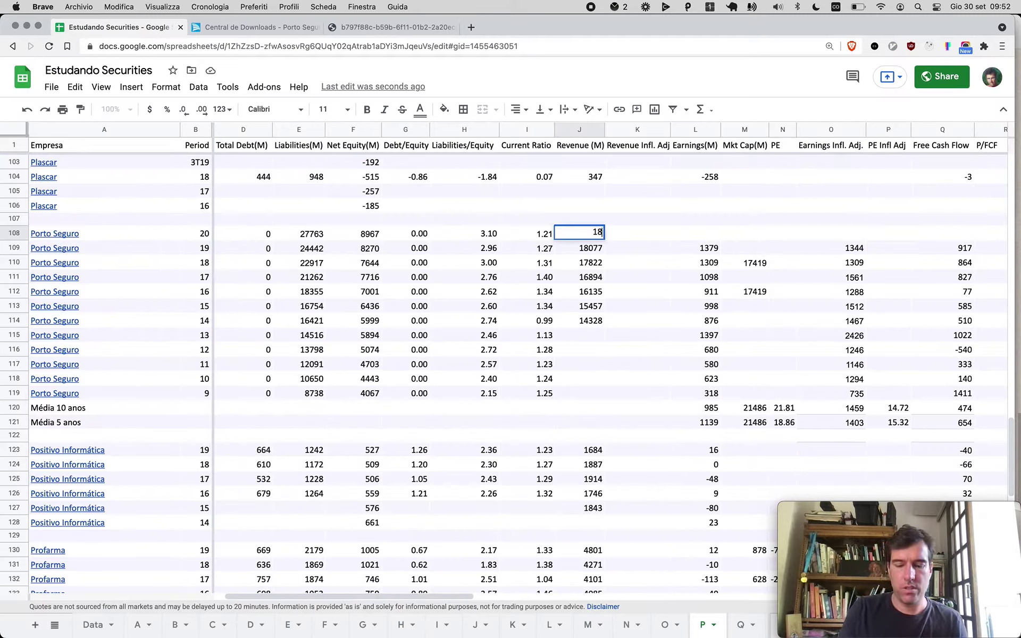
{"action": "type", "text": "620"}
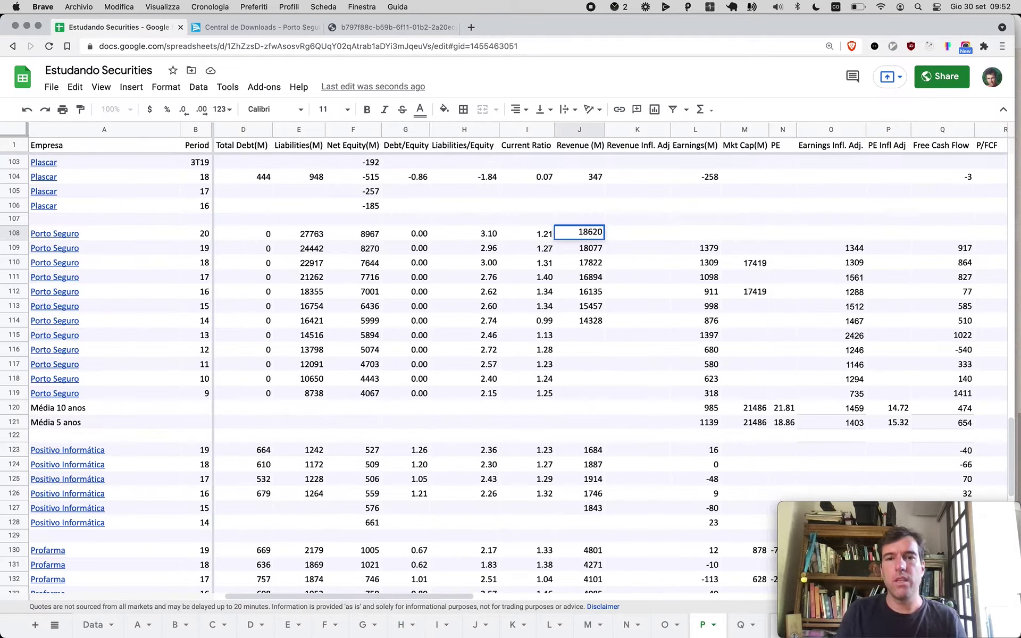
{"action": "key", "text": "Return"}
{"action": "key", "text": "Up"}
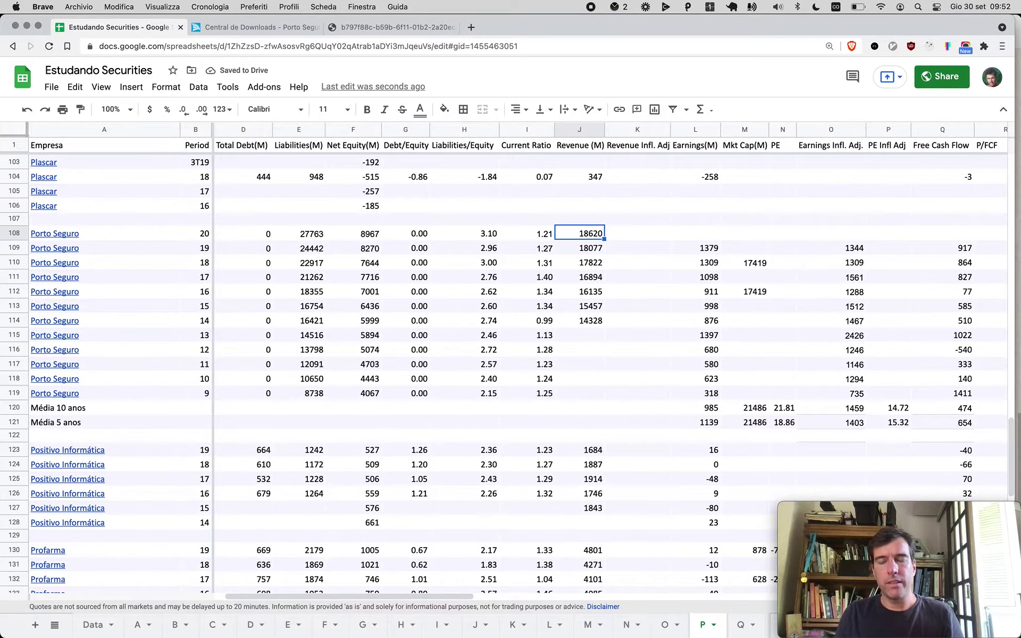
- Look up the 2020 Lucro/Prejuízo Consolidado do Período in the report and enter 1688 as Porto Seguro's 2020 earnings
{"action": "key", "text": "super+3"}
{"action": "scroll", "coordinate": [586, 461], "scroll_direction": "down", "scroll_amount": 15}
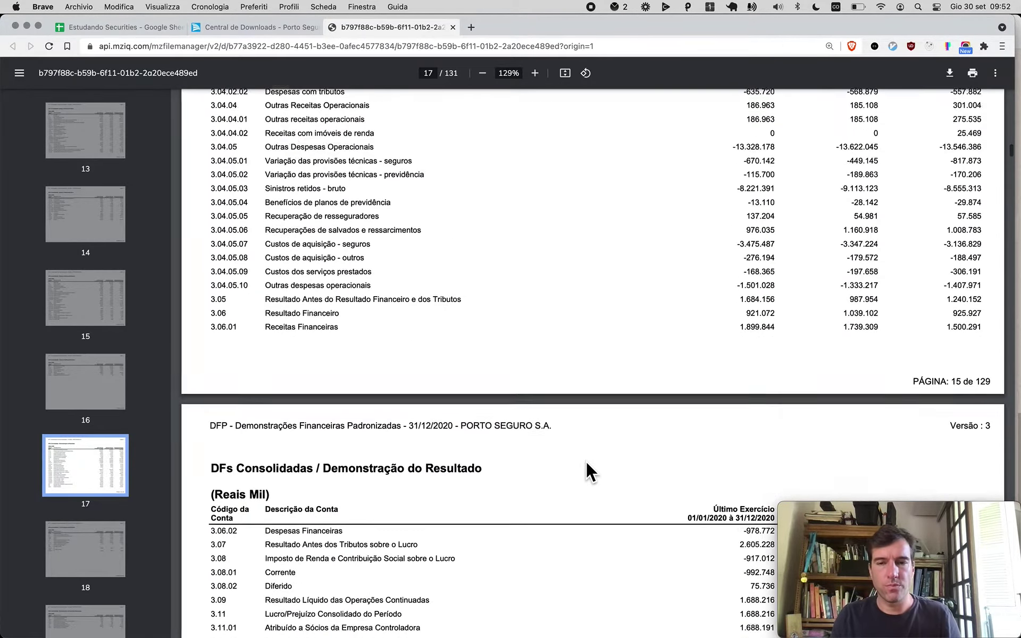
{"action": "scroll", "coordinate": [585, 461], "scroll_direction": "down", "scroll_amount": 5}
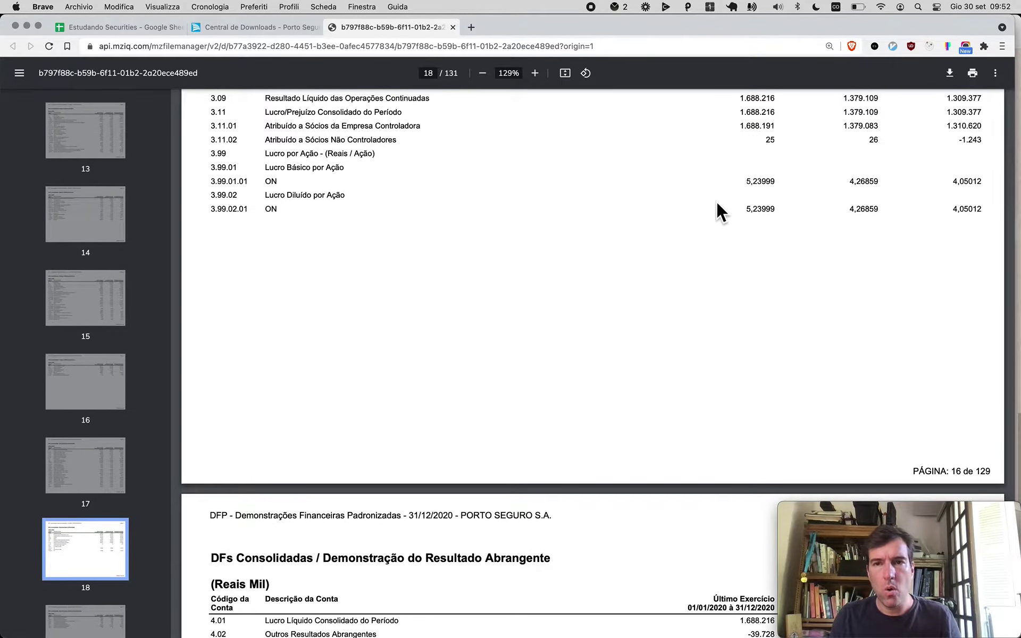
{"action": "key", "text": "super+1"}
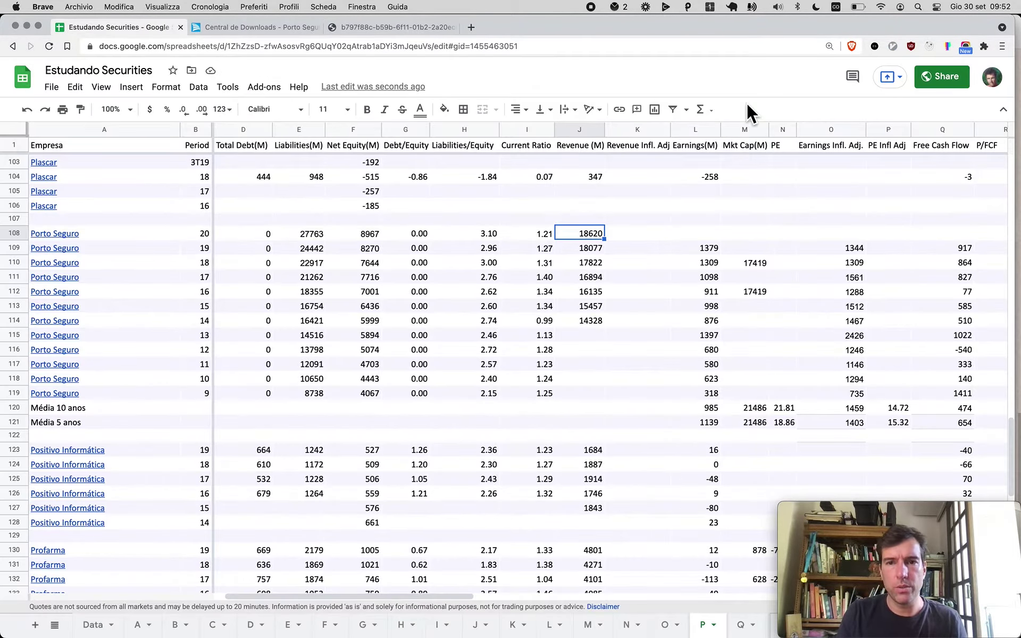
{"action": "key", "text": "Right"}
{"action": "key", "text": "Right"}
{"action": "type", "text": "1688"}
{"action": "key", "text": "Right"}
- Calculate 2020 free cash flow in Calculator from the report's operating and investing cash flows as 1439 − 449
{"action": "key", "text": "Right"}
{"action": "key", "text": "Right"}
{"action": "key", "text": "Right"}
{"action": "key", "text": "Right"}
{"action": "key", "text": "Right"}
{"action": "key", "text": "Right"}
{"action": "key", "text": "super+3"}
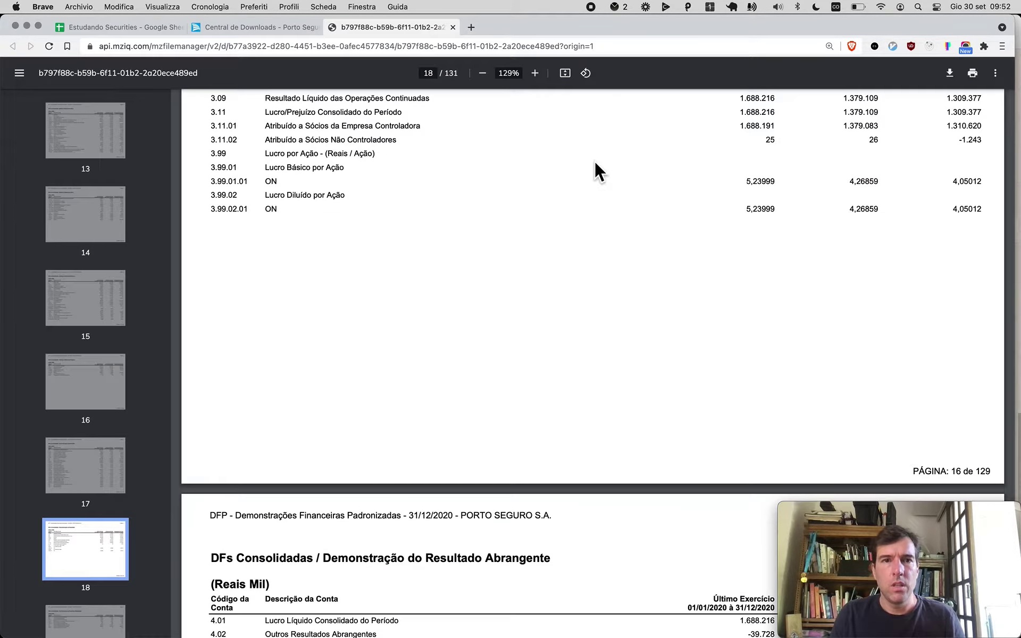
{"action": "scroll", "coordinate": [429, 461], "scroll_direction": "down", "scroll_amount": 15}
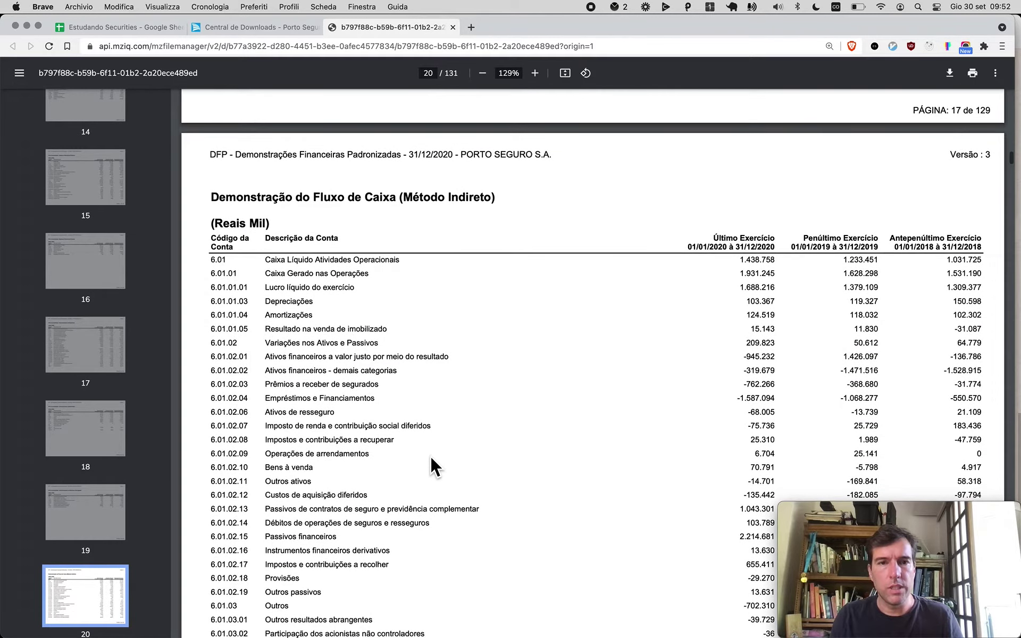
{"action": "scroll", "coordinate": [430, 462], "scroll_direction": "down", "scroll_amount": 1}
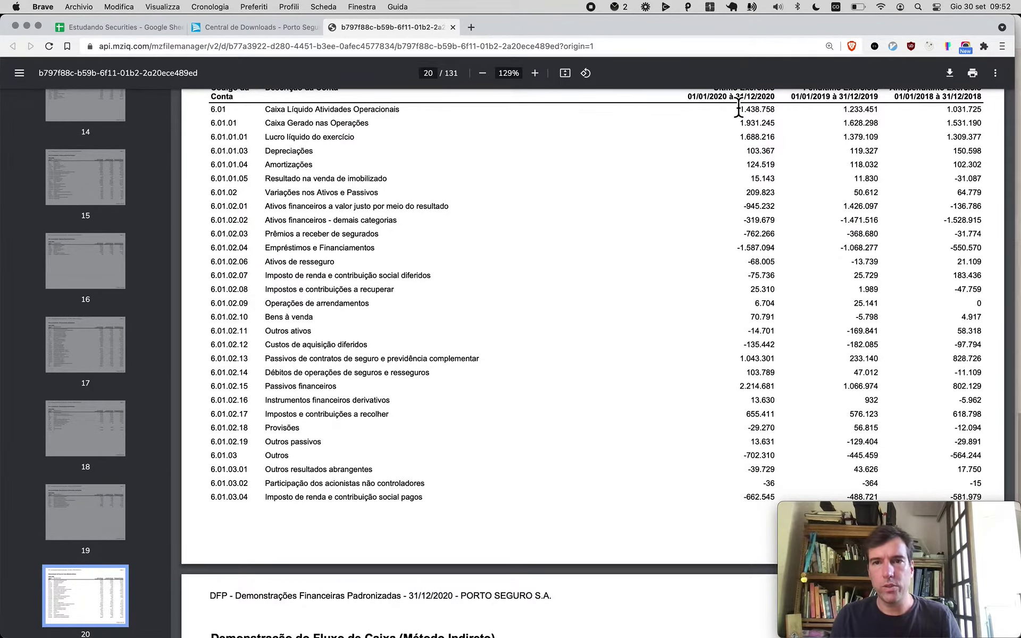
{"action": "key", "text": "super+Tab"}
{"action": "type", "text": "1439"}
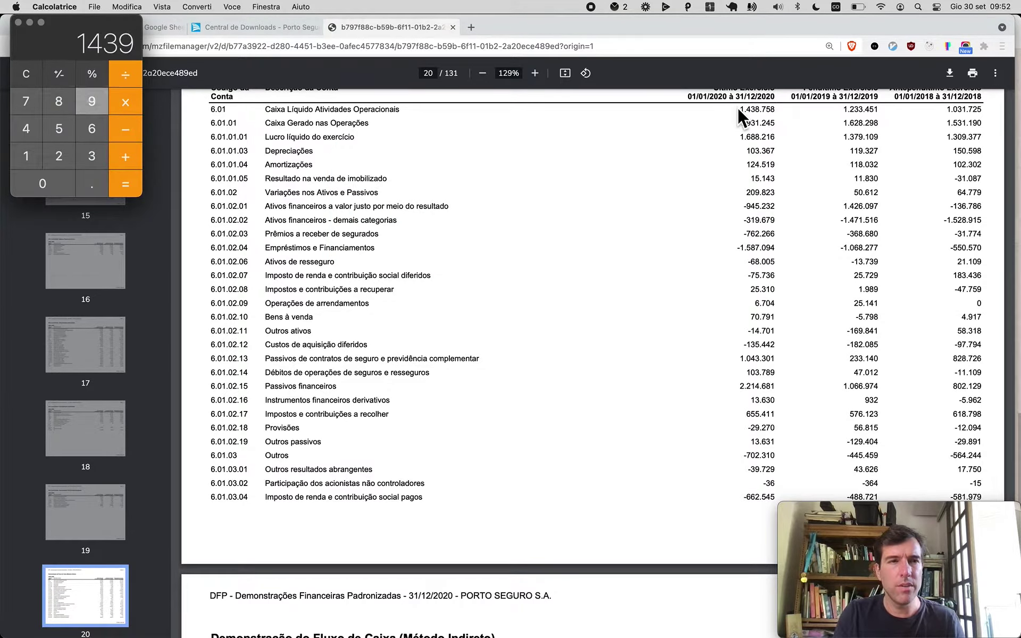
{"action": "scroll", "coordinate": [499, 400], "scroll_direction": "down", "scroll_amount": 7}
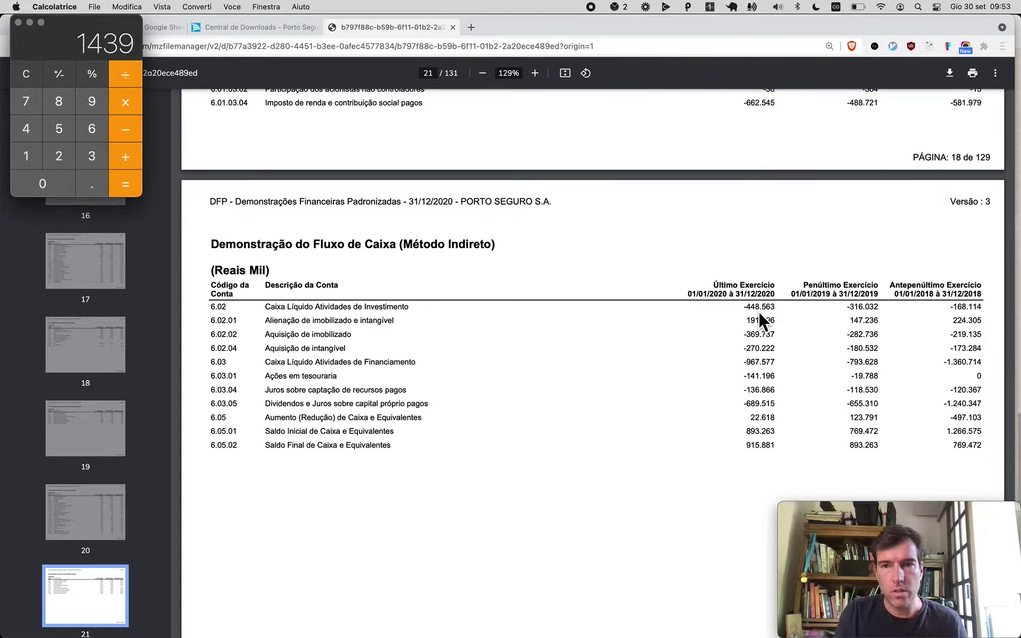
{"action": "key", "text": "minus"}
{"action": "type", "text": "44"}
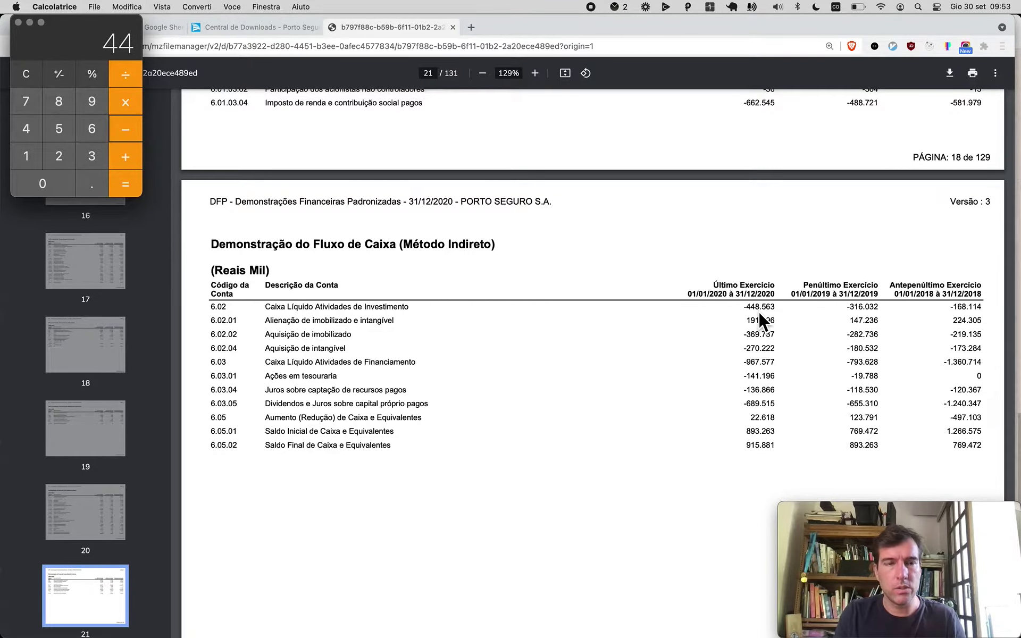
{"action": "type", "text": "9"}
{"action": "key", "text": "minus"}
{"action": "key", "text": "super+Tab"}
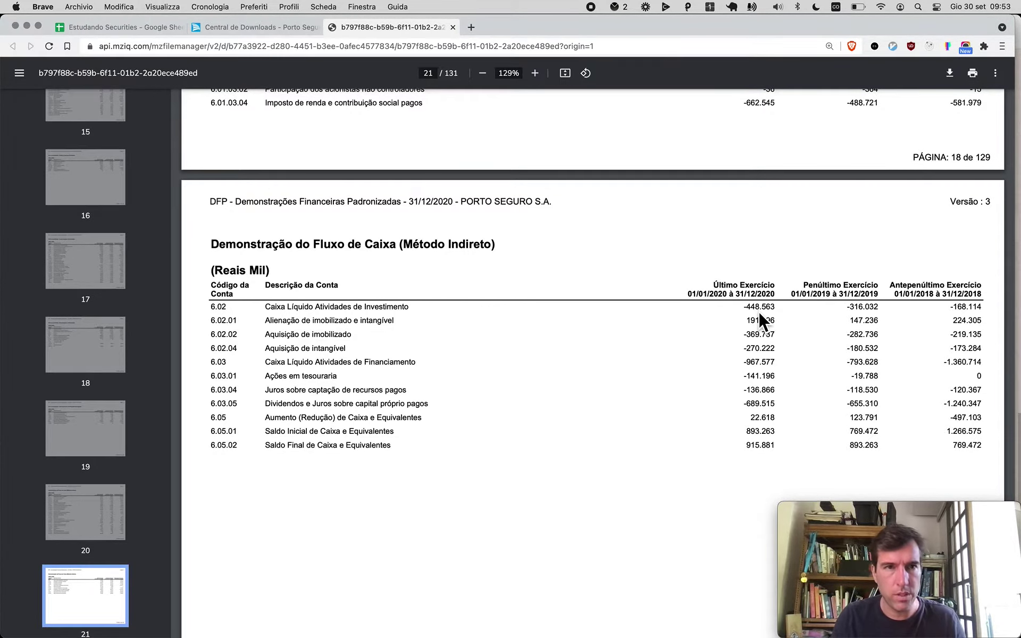
- Switch back to the spreadsheet and set Porto Seguro's 2020 free cash flow to 990
{"action": "key", "text": "super+1"}
{"action": "key", "text": "Left"}
{"action": "key", "text": "Left"}
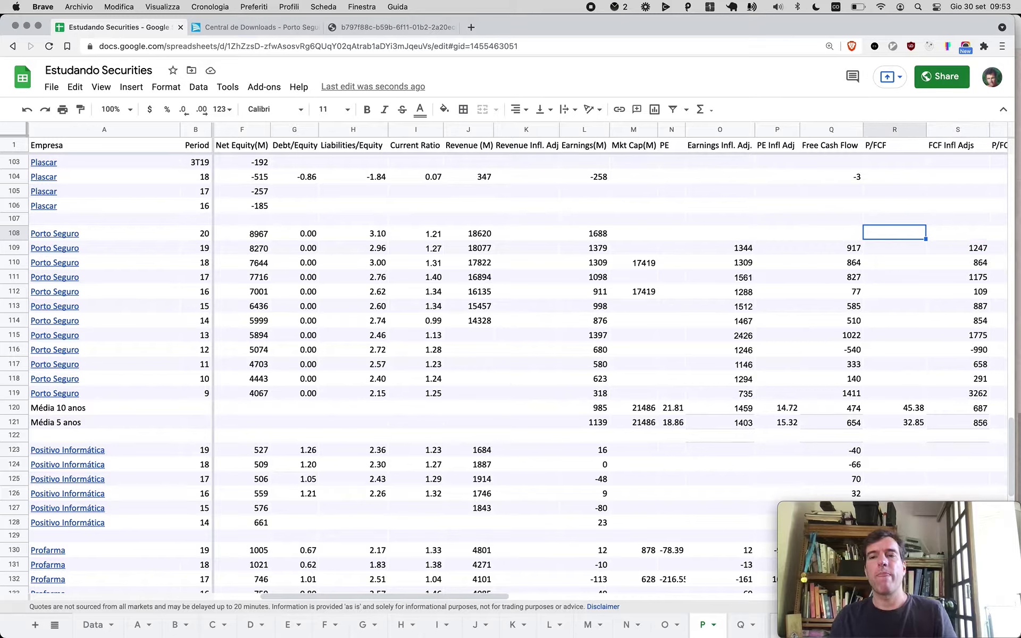
{"action": "type", "text": "990"}
{"action": "key", "text": "Left"}
- Copy Porto Seguro's 2020 revenue of 18620 into its 2020 Revenue Infl. Adj cell
{"action": "key", "text": "Left"}
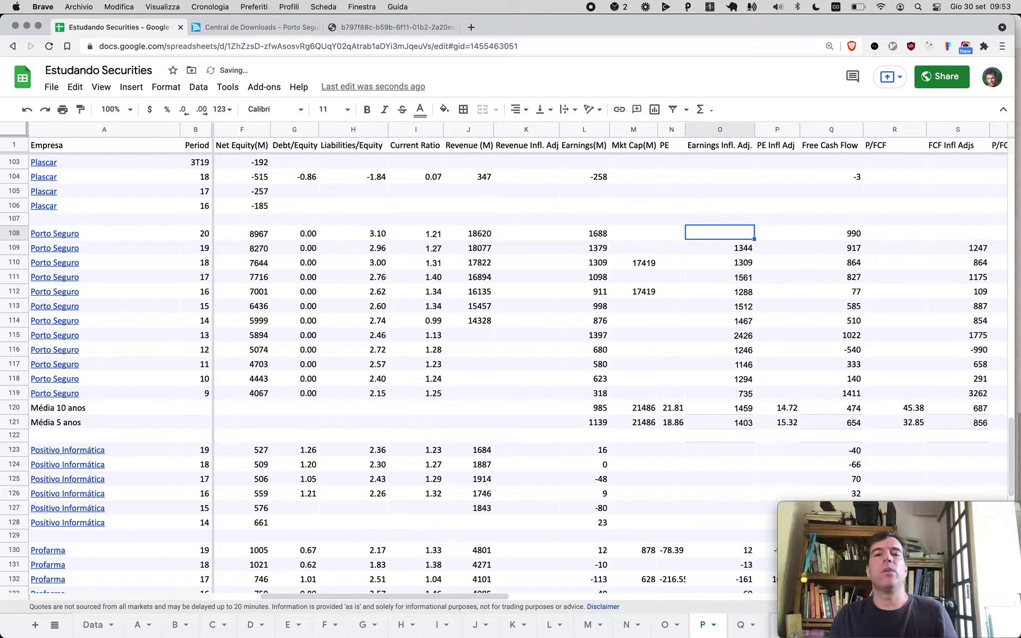
{"action": "key", "text": "Left"}
{"action": "key", "text": "Left"}
{"action": "key", "text": "Left"}
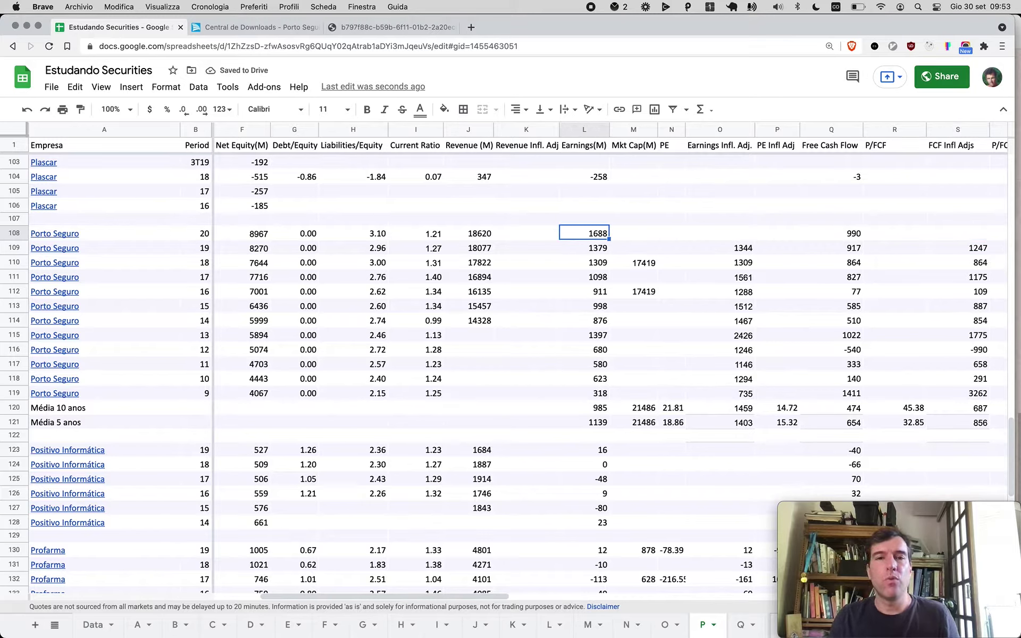
{"action": "key", "text": "Left"}
{"action": "key", "text": "Left"}
{"action": "key", "text": "super+c"}
{"action": "key", "text": "Right"}
{"action": "key", "text": "super+v"}
- Enter a 2019 Revenue Infl. Adj formula for Porto Seguro multiplying its 2019 revenue by the Inflation Adjustments factor
{"action": "key", "text": "Down"}
{"action": "type", "text": "="}
{"action": "key", "text": "Left"}
{"action": "type", "text": "*'"}
{"action": "key", "text": "super+v"}
{"action": "key", "text": "Return"}
{"action": "key", "text": "Up"}
- Copy Porto Seguro's 2019 Revenue Infl. Adj formula down to its 2018 through 2014 rows
{"action": "key", "text": "super+c"}
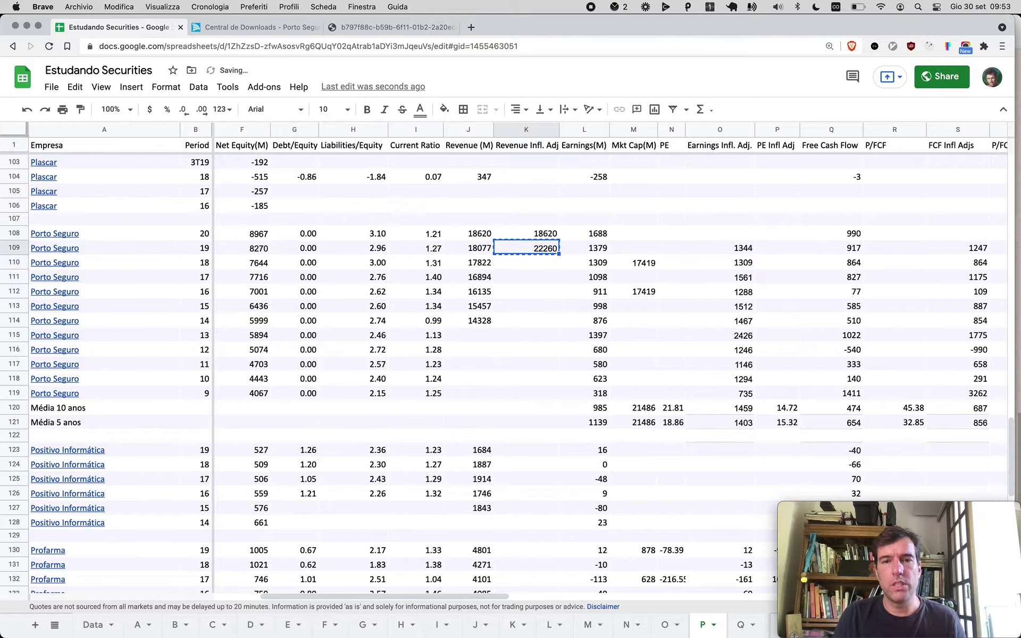
{"action": "key", "text": "Down"}
{"action": "key", "text": "shift+Down"}
{"action": "key", "text": "shift+Down"}
{"action": "key", "text": "shift+Down"}
{"action": "key", "text": "shift+Down"}
{"action": "key", "text": "super+v"}
- Copy Porto Seguro's 2020 earnings of 1688 into its 2020 Earnings Infl. Adj. cell
{"action": "left_click", "coordinate": [634, 262]}
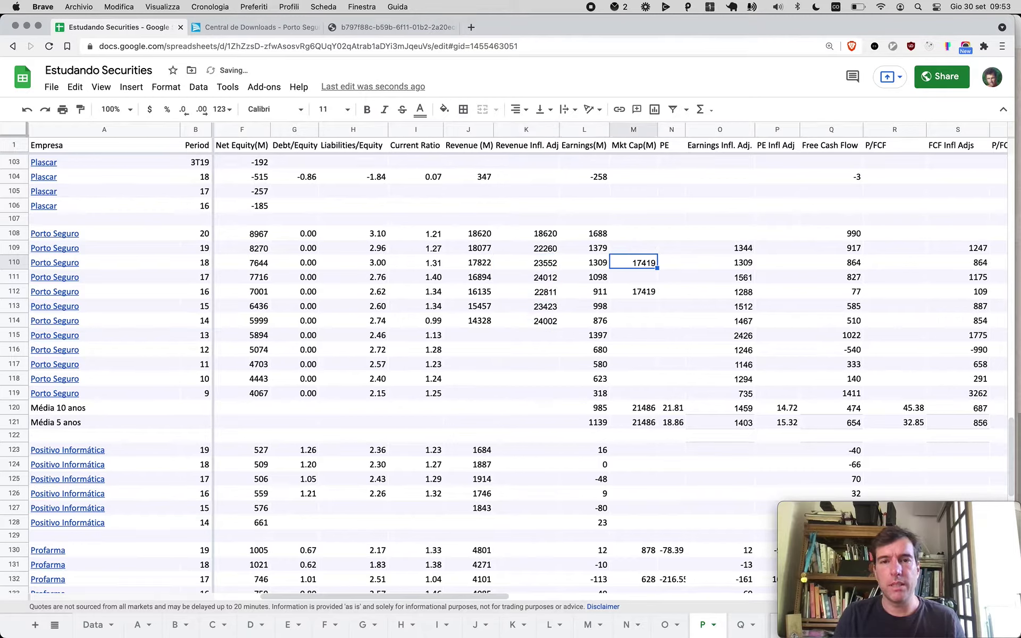
{"action": "key", "text": "Up"}
{"action": "key", "text": "Up"}
{"action": "key", "text": "Left"}
{"action": "key", "text": "super+c"}
{"action": "key", "text": "Right"}
{"action": "key", "text": "Right"}
{"action": "key", "text": "Right"}
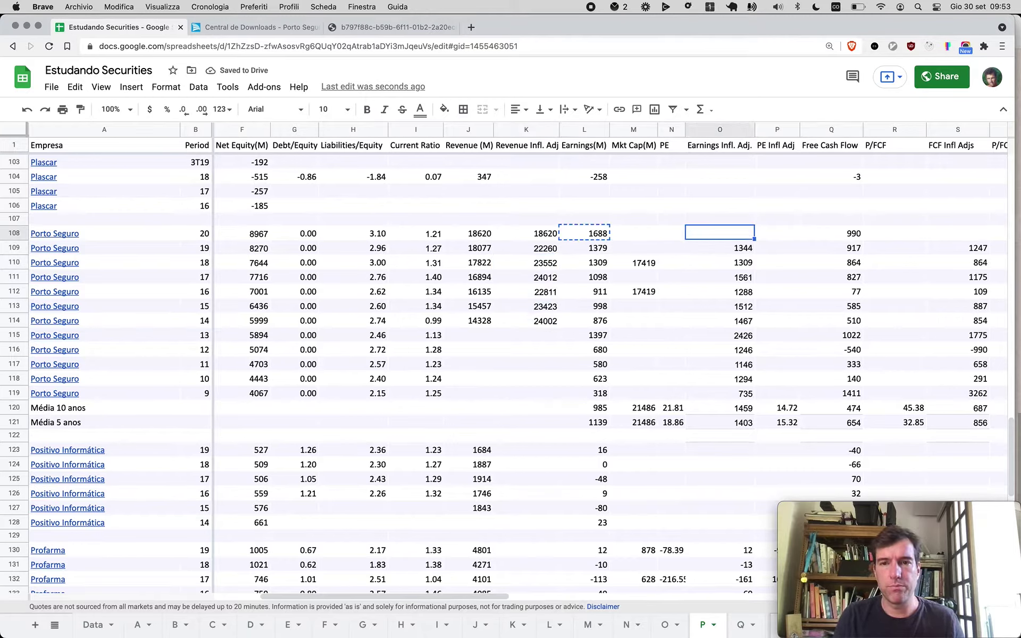
{"action": "key", "text": "super+v"}
- Replace Porto Seguro's 2019 Earnings Infl. Adj. formula with =L109*'Inflation Adjustments'!B1
{"action": "key", "text": "Down"}
{"action": "type", "text": "="}
{"action": "key", "text": "Left"}
{"action": "key", "text": "Left"}
{"action": "key", "text": "Left"}
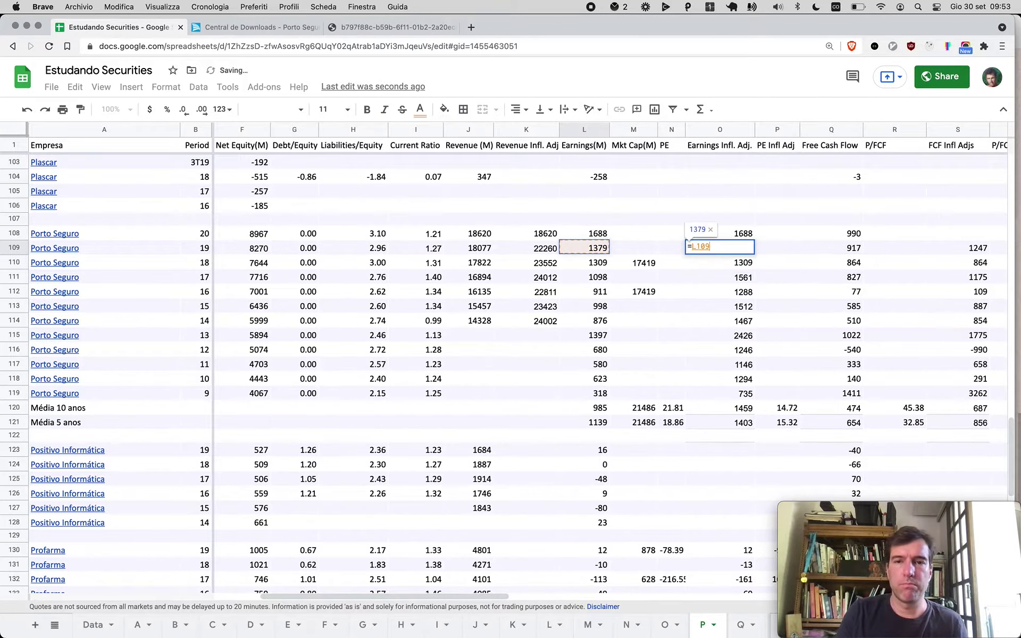
{"action": "type", "text": "*"}
{"action": "key", "text": "Tab"}
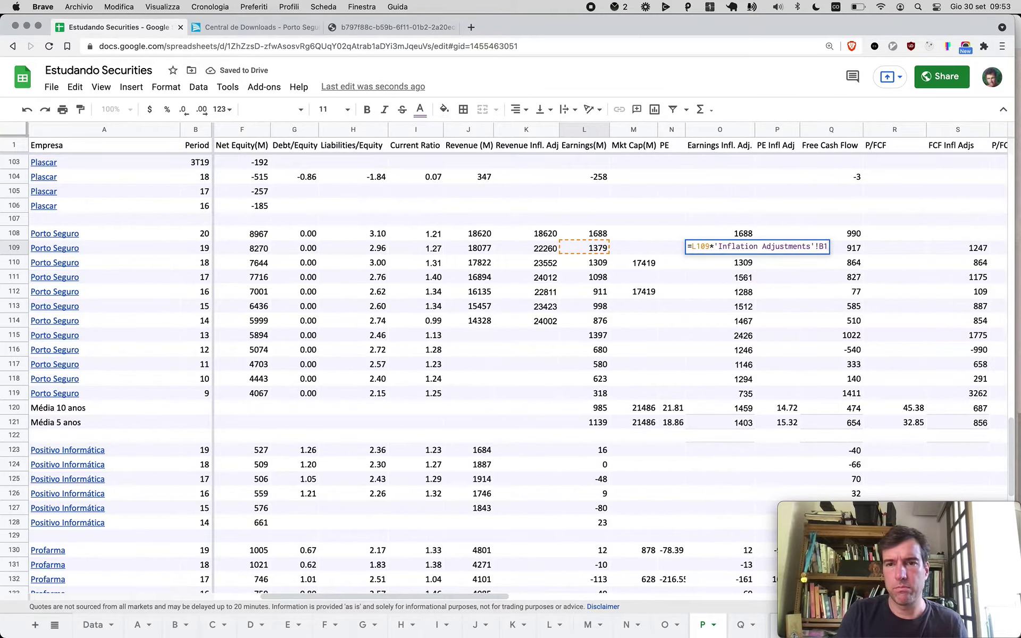
{"action": "key", "text": "Return"}
- Copy Porto Seguro's 2019 Earnings Infl. Adj. formula down over its 2018 through 2009 rows
{"action": "key", "text": "Up"}
{"action": "key", "text": "super+c"}
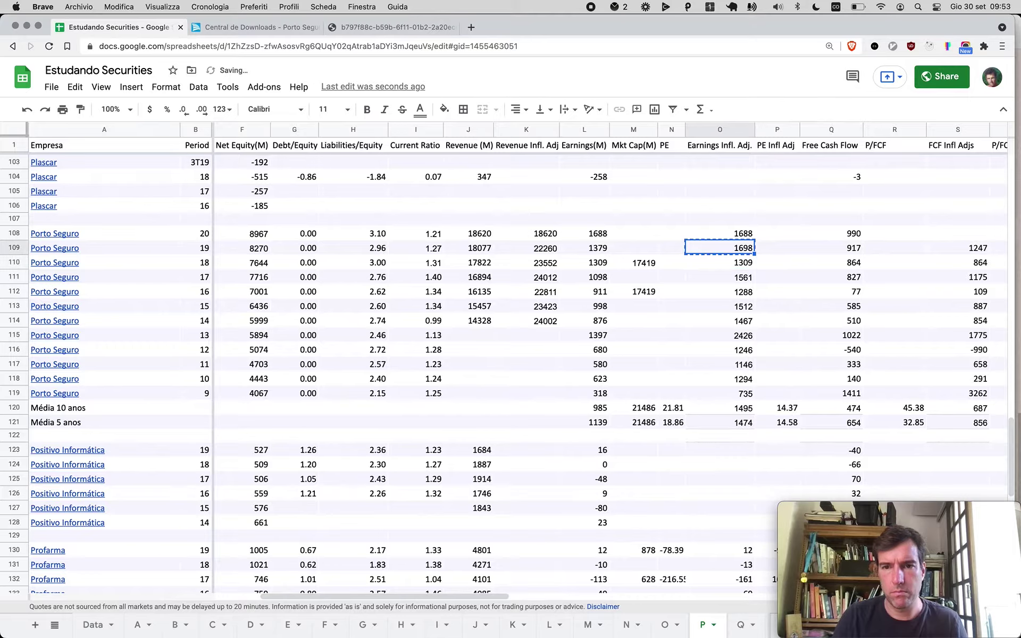
{"action": "key", "text": "Down"}
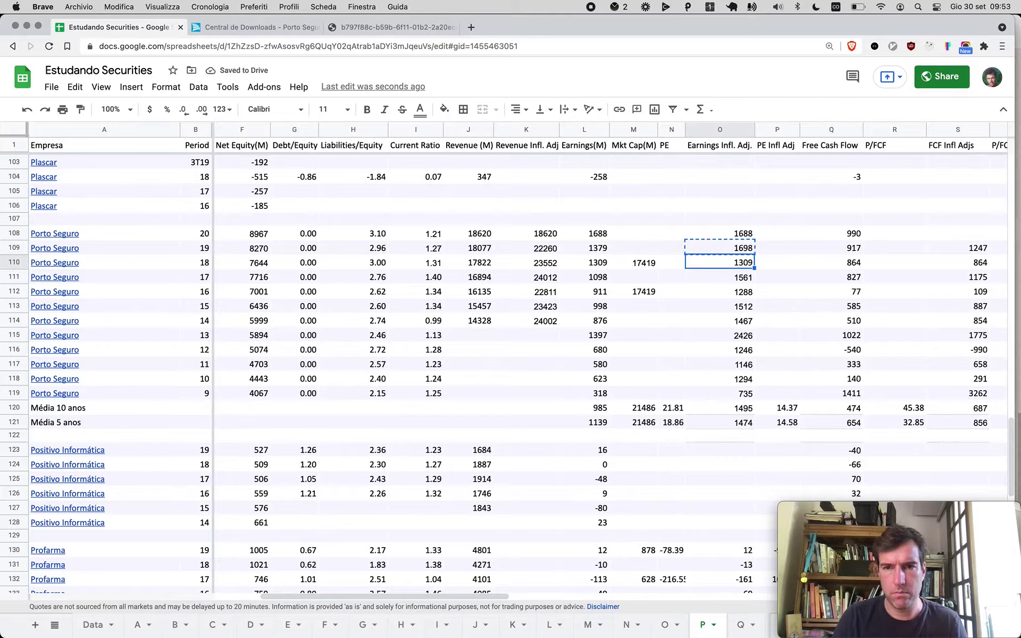
{"action": "key", "text": "super+shift+Down"}
{"action": "key", "text": "shift+Up"}
{"action": "key", "text": "shift+Up"}
{"action": "key", "text": "super+v"}
- Copy Porto Seguro's 2020 free cash flow of 990 into its 2020 FCF Infl Adjs cell
{"action": "left_click", "coordinate": [831, 262]}
{"action": "key", "text": "Up"}
{"action": "key", "text": "Up"}
{"action": "key", "text": "super+c"}
{"action": "key", "text": "Right"}
{"action": "key", "text": "Right"}
{"action": "key", "text": "super+v"}
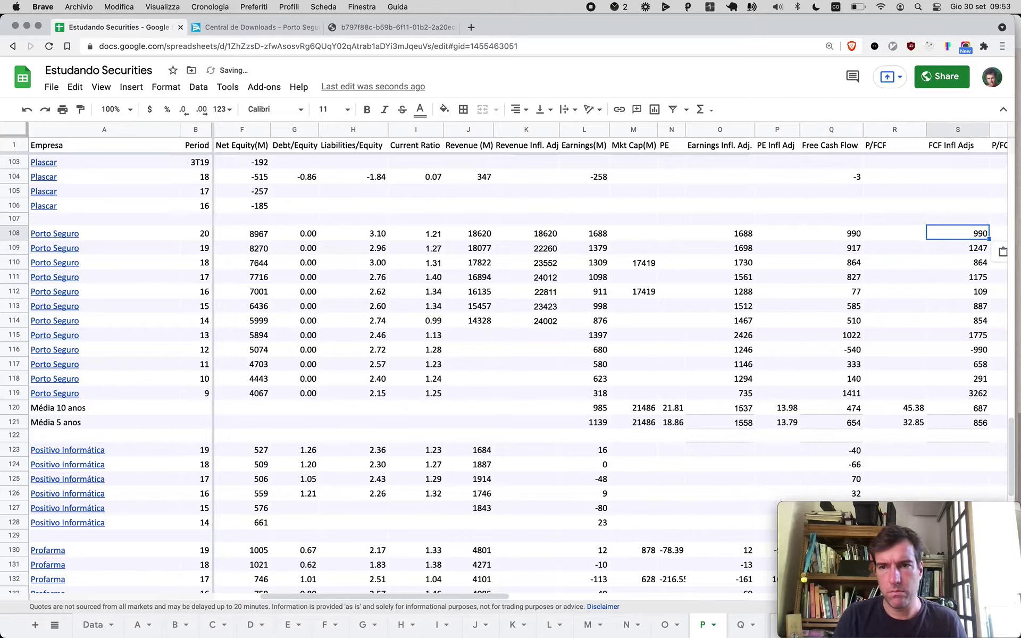
- Replace Porto Seguro's 2019 FCF Infl Adjs formula with =Q109*'Inflation Adjustments'!B1
{"action": "key", "text": "Down"}
{"action": "type", "text": "=Q109*'Inflation Adjustments'!B1"}
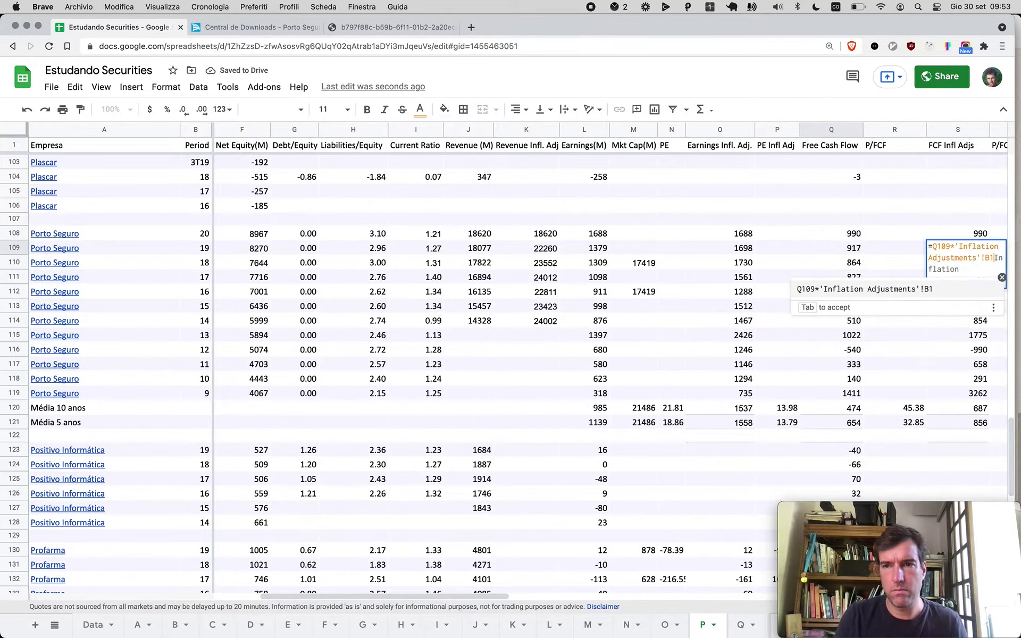
{"action": "key", "text": "Return"}
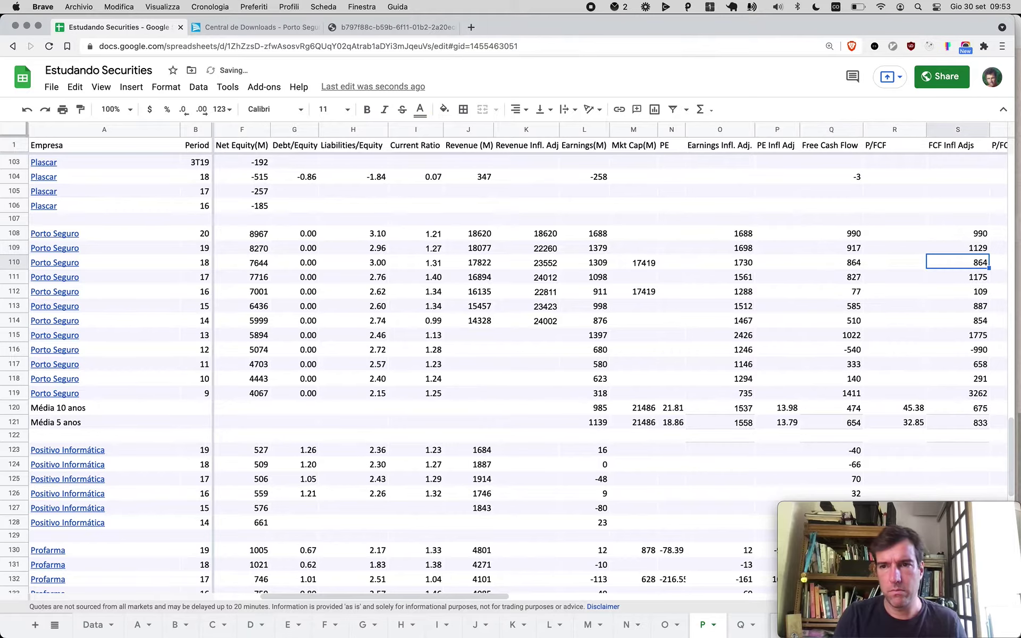
- Copy Porto Seguro's 2019 FCF Infl Adjs formula down over its 2018 through 2009 rows
{"action": "key", "text": "Up"}
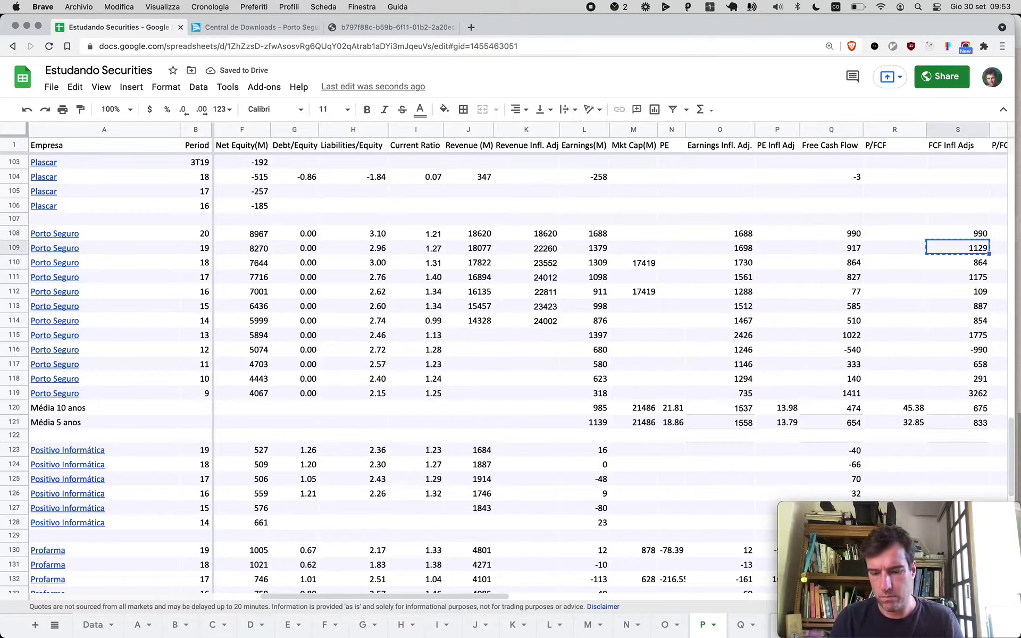
{"action": "key", "text": "ctrl+c"}
{"action": "key", "text": "Down"}
{"action": "key", "text": "ctrl+shift+Down"}
{"action": "key", "text": "shift+Up"}
{"action": "key", "text": "shift+Up"}
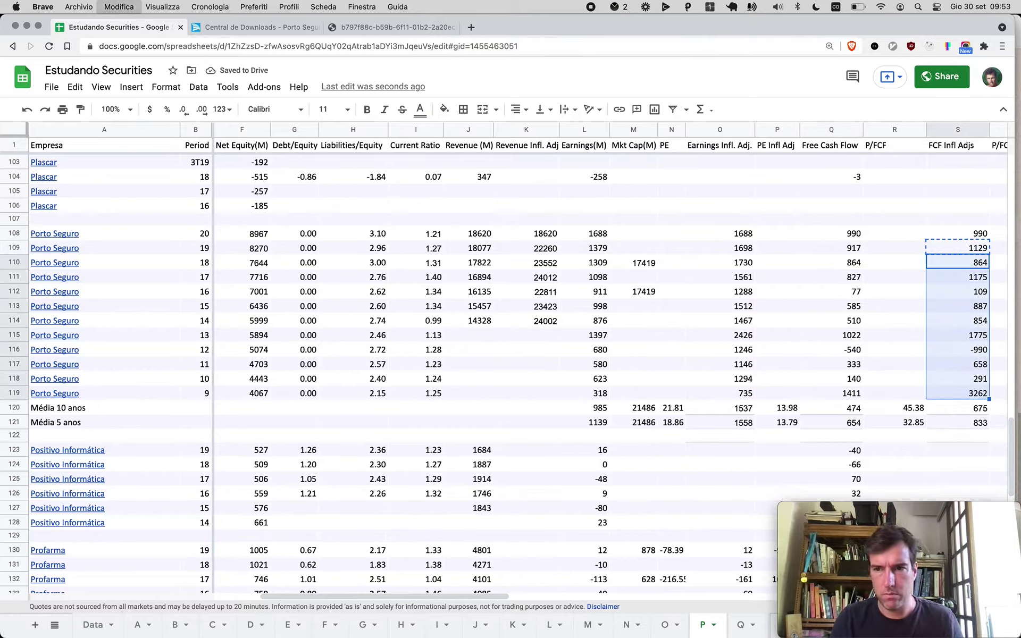
{"action": "key", "text": "ctrl+v"}
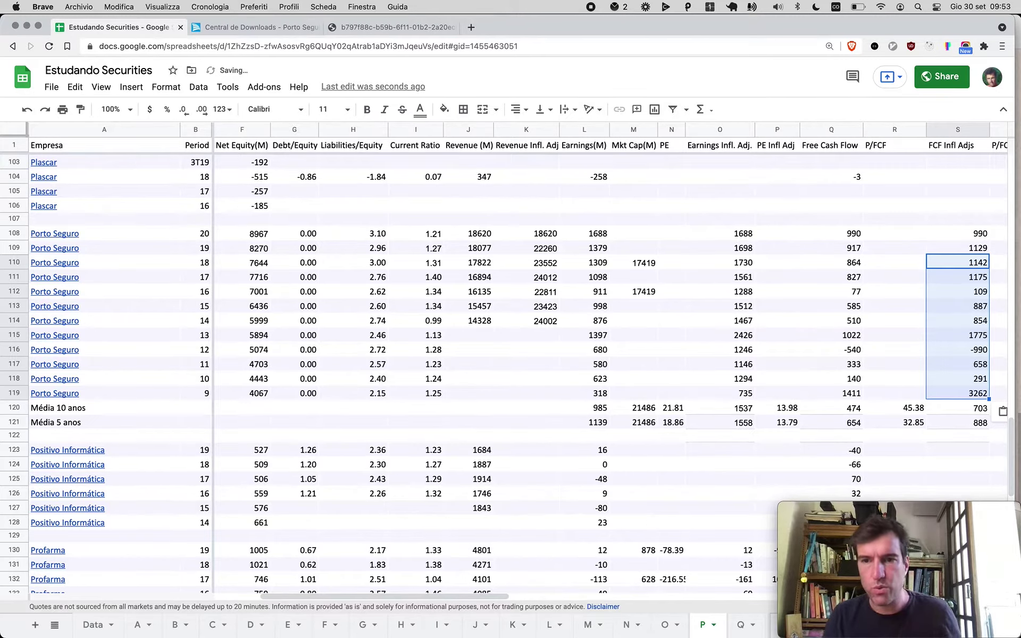
- Change Porto Seguro's Média 10 anos Earnings formula to =AVERAGE(OFFSET(L108,0,0,10,1)) so it starts at the 2020 row
{"action": "left_click", "coordinate": [596, 408]}
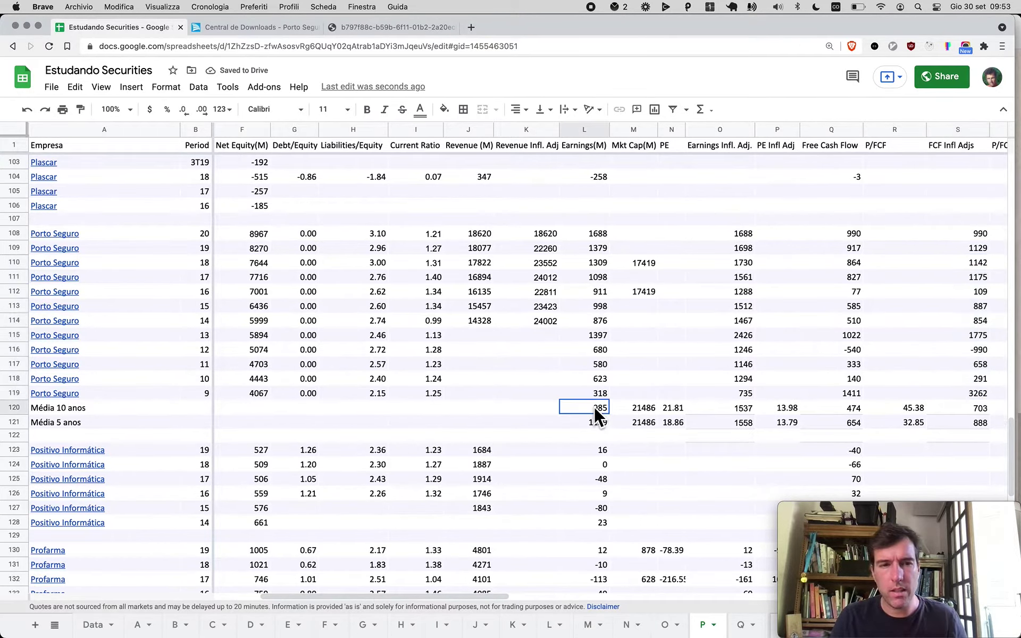
{"action": "double_click", "coordinate": [595, 408]}
{"action": "left_click", "coordinate": [594, 407]}
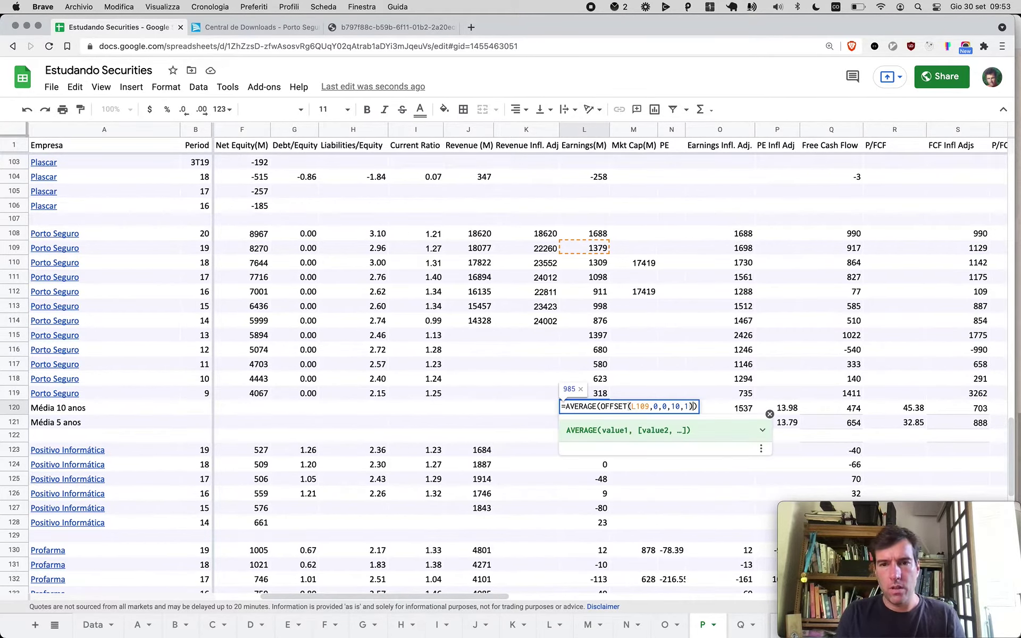
{"action": "left_click", "coordinate": [640, 407]}
{"action": "key", "text": "BackSpace"}
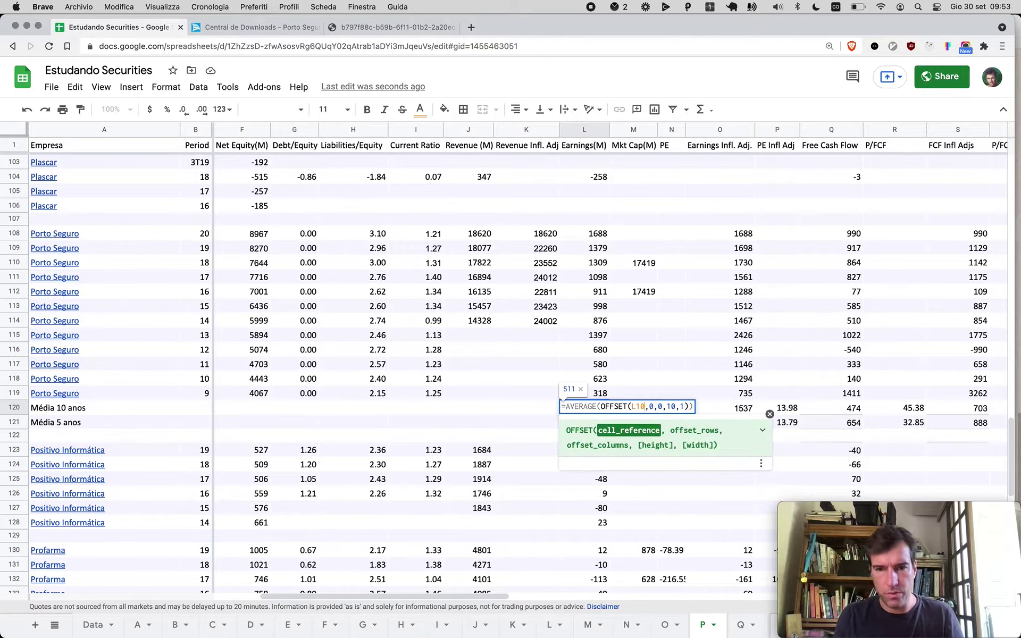
{"action": "type", "text": "8"}
{"action": "key", "text": "Return"}
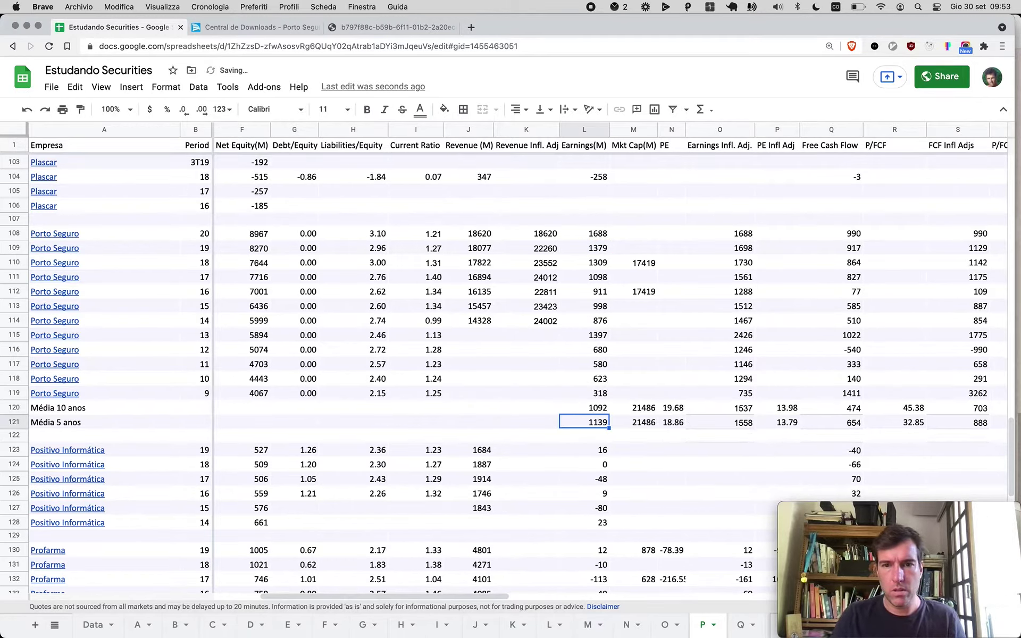
- Copy Porto Seguro's 10-year Earnings average formula into its Earnings Infl. Adj., Free Cash Flow and FCF Infl Adjs averages in row 120
{"action": "key", "text": "Up"}
{"action": "key", "text": "Right"}
{"action": "key", "text": "Right"}
{"action": "key", "text": "Right"}
{"action": "key", "text": "Right"}
{"action": "key", "text": "Right"}
{"action": "key", "text": "Right"}
{"action": "key", "text": "Right"}
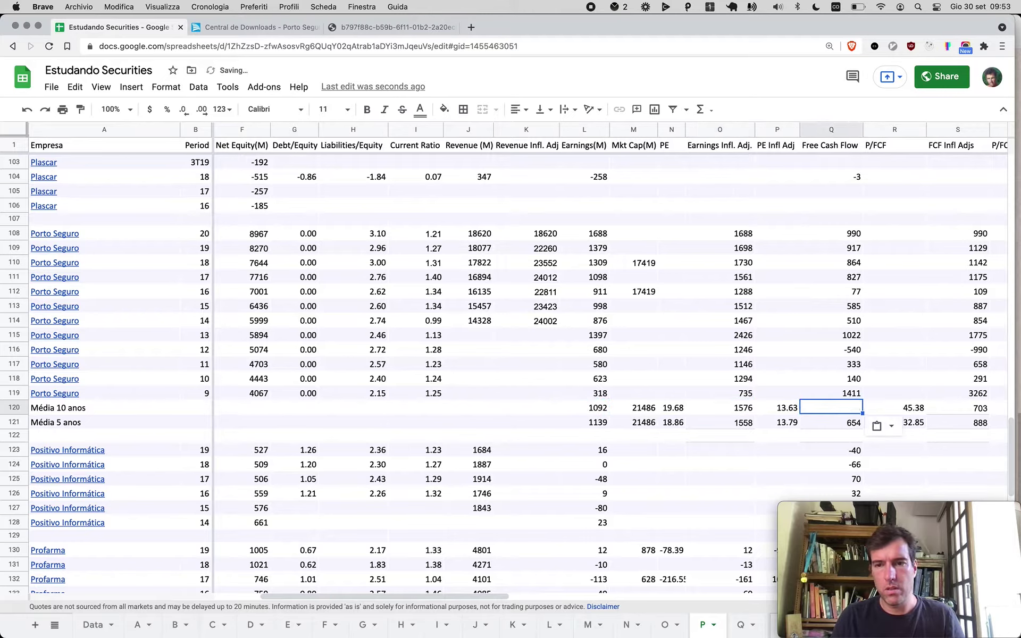
{"action": "key", "text": "Left"}
{"action": "key", "text": "Left"}
{"action": "key", "text": "Left"}
{"action": "key", "text": "Left"}
{"action": "key", "text": "Left"}
{"action": "key", "text": "Left"}
{"action": "key", "text": "Left"}
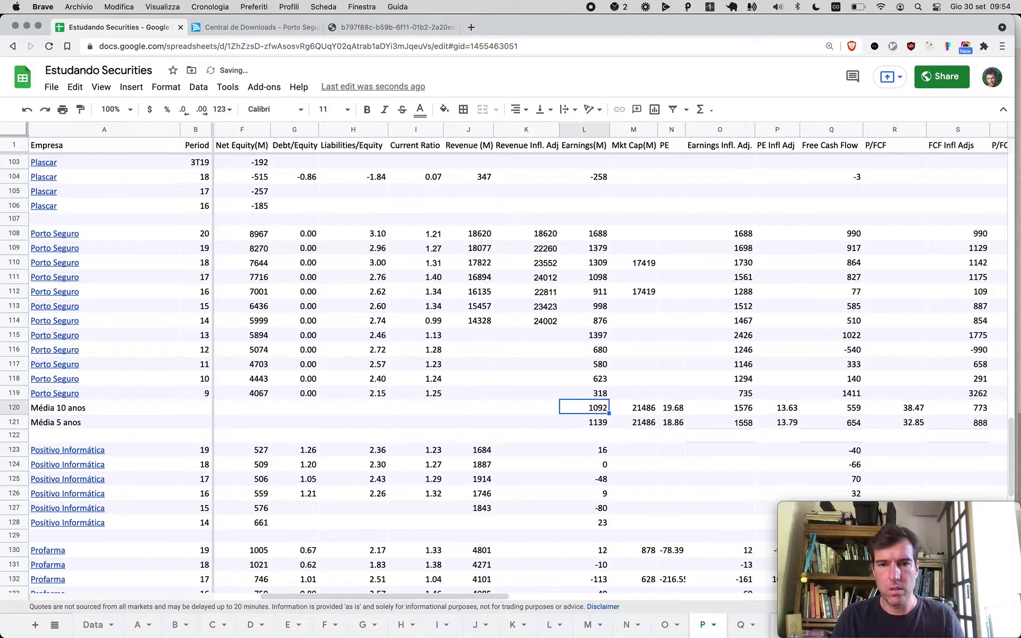
- Change Porto Seguro's Média 5 anos Earnings formula to =AVERAGE(OFFSET(L108,0,0,5,1))
{"action": "key", "text": "Down"}
{"action": "key", "text": "Return"}
{"action": "key", "text": "Left"}
{"action": "key", "text": "Left"}
{"action": "key", "text": "Left"}
{"action": "key", "text": "Left"}
{"action": "key", "text": "Left"}
{"action": "key", "text": "Left"}
{"action": "key", "text": "Left"}
{"action": "key", "text": "Left"}
{"action": "key", "text": "Left"}
{"action": "key", "text": "Left"}
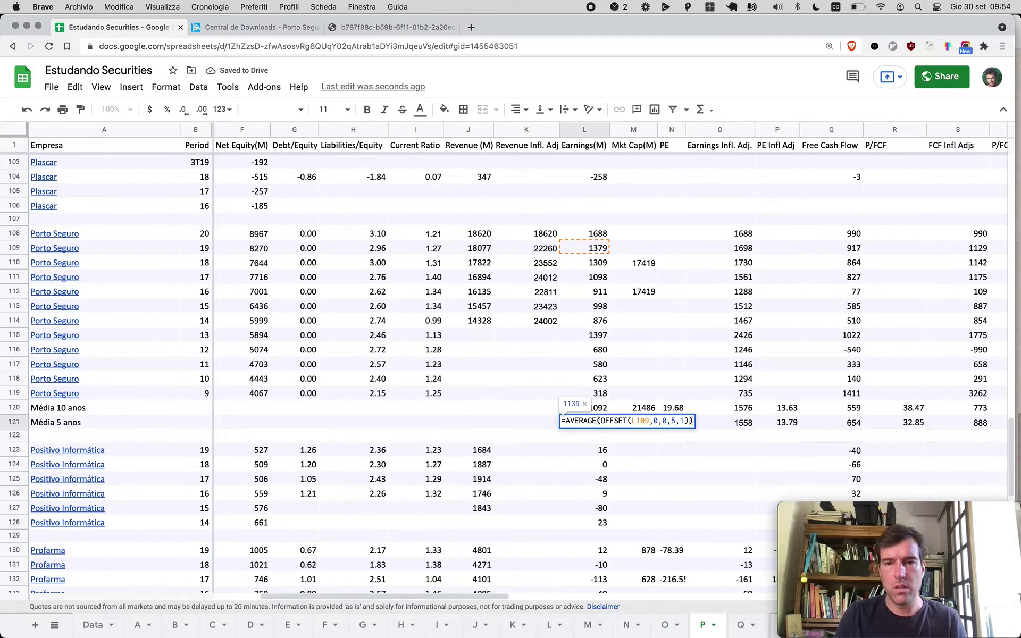
{"action": "key", "text": "BackSpace"}
{"action": "type", "text": "8"}
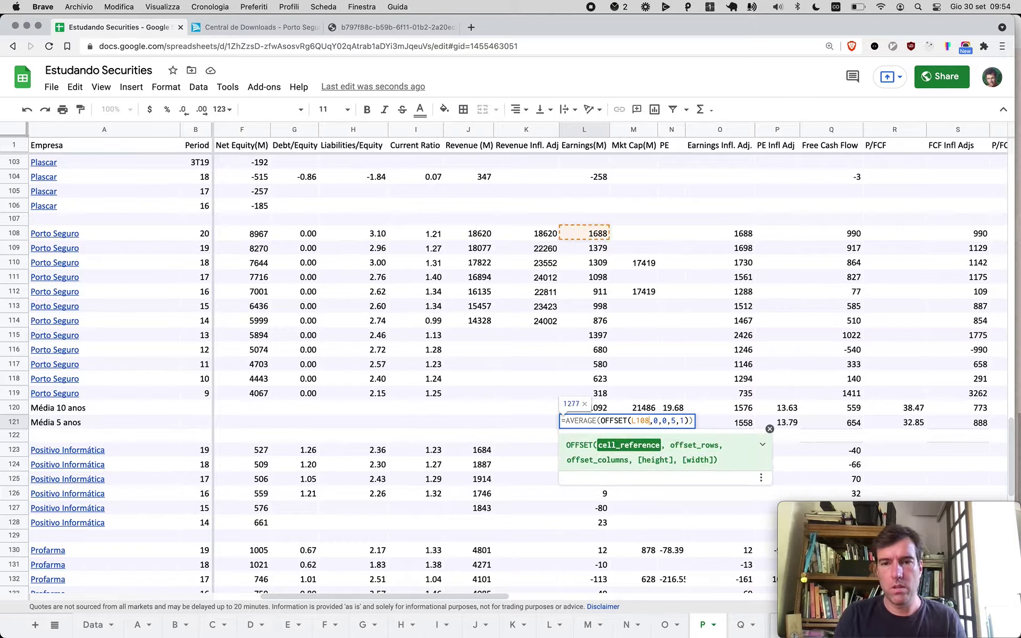
{"action": "key", "text": "Return"}
- Copy Porto Seguro's 5-year Earnings average formula into its Earnings Infl. Adj., Free Cash Flow and FCF Infl Adjs averages in row 121
{"action": "key", "text": "Up"}
{"action": "key", "text": "ctrl+c"}
{"action": "key", "text": "Right"}
{"action": "key", "text": "Right"}
{"action": "key", "text": "Right"}
{"action": "key", "text": "ctrl+v"}
{"action": "key", "text": "Right"}
{"action": "key", "text": "Right"}
{"action": "key", "text": "ctrl+v"}
{"action": "key", "text": "Right"}
{"action": "key", "text": "Right"}
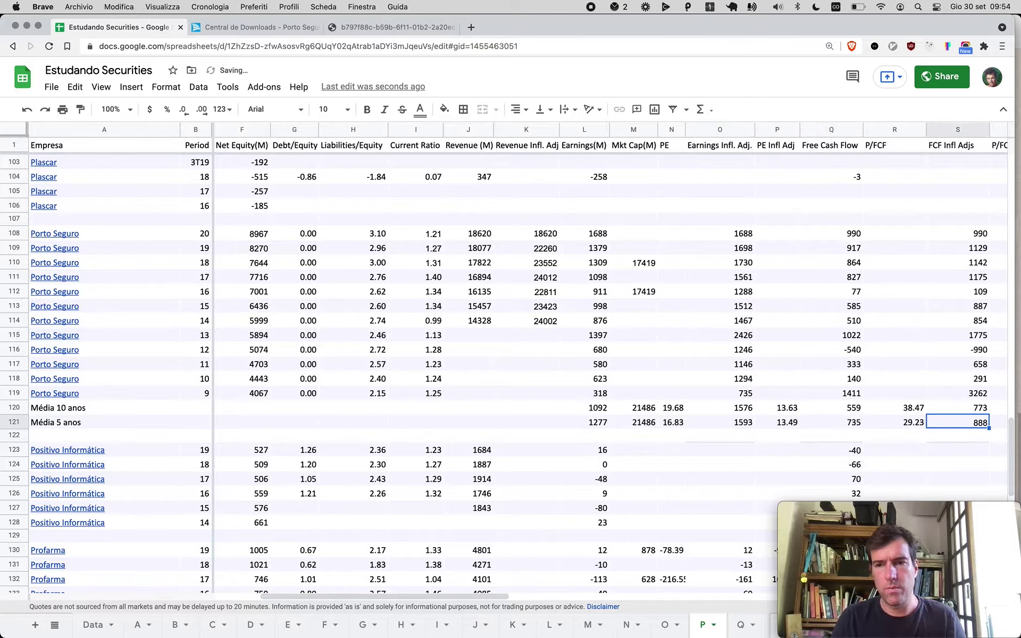
{"action": "key", "text": "ctrl+v"}
- Review Porto Seguro's yearly figures and its 10- and 5-year averages and price multiples
{"action": "key", "text": "Left"}
{"action": "key", "text": "Left"}
{"action": "key", "text": "Left"}
{"action": "key", "text": "Left"}
{"action": "key", "text": "Left"}
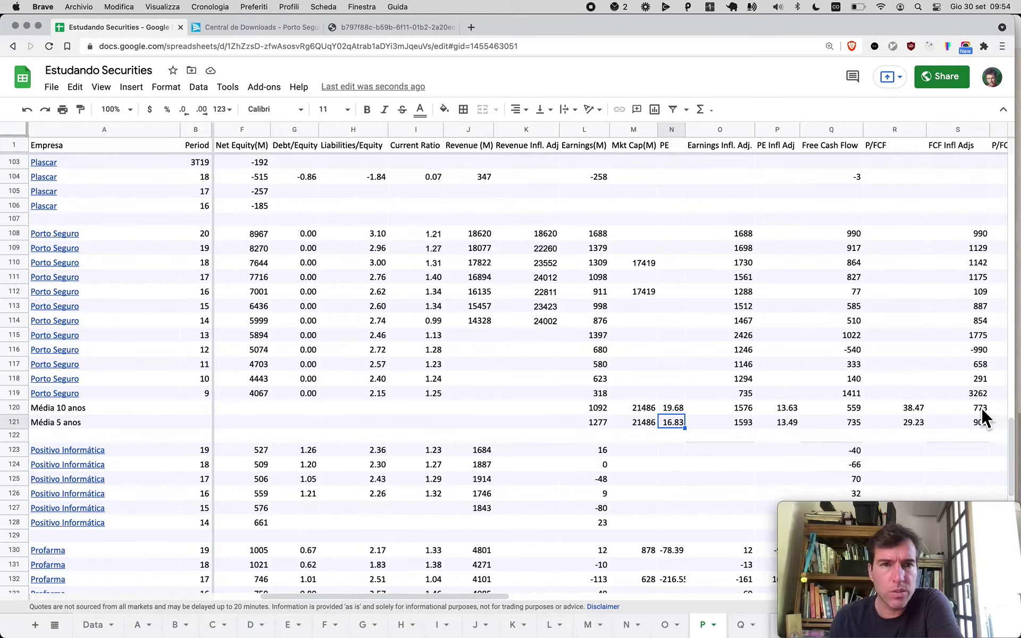
{"action": "scroll", "coordinate": [283, 308], "scroll_direction": "left", "scroll_amount": 3}
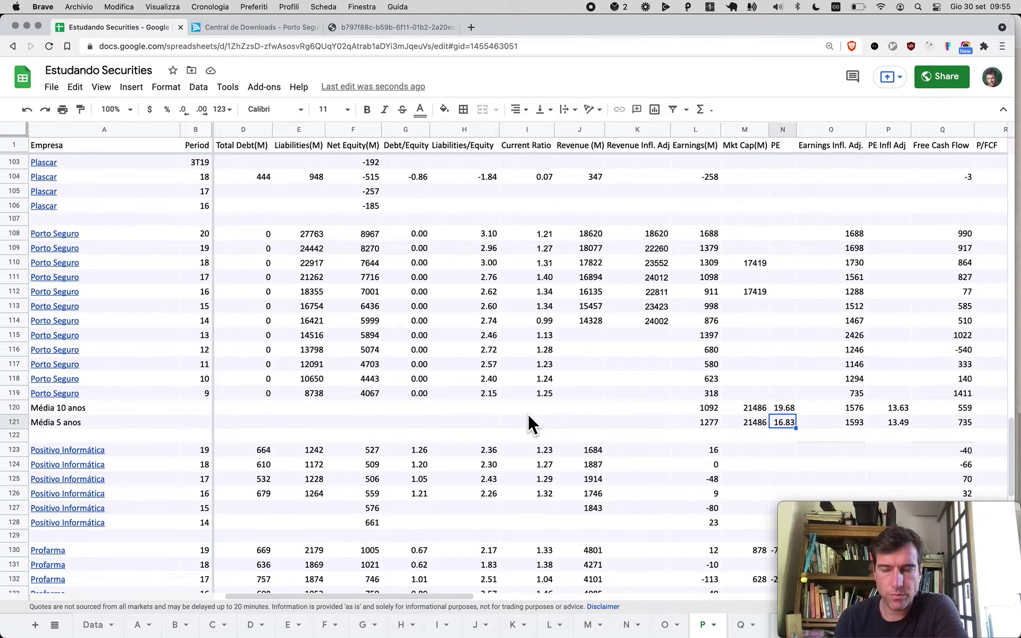
{"action": "scroll", "coordinate": [744, 419], "scroll_direction": "right", "scroll_amount": 2}
{"action": "scroll", "coordinate": [744, 420], "scroll_direction": "right", "scroll_amount": 2}
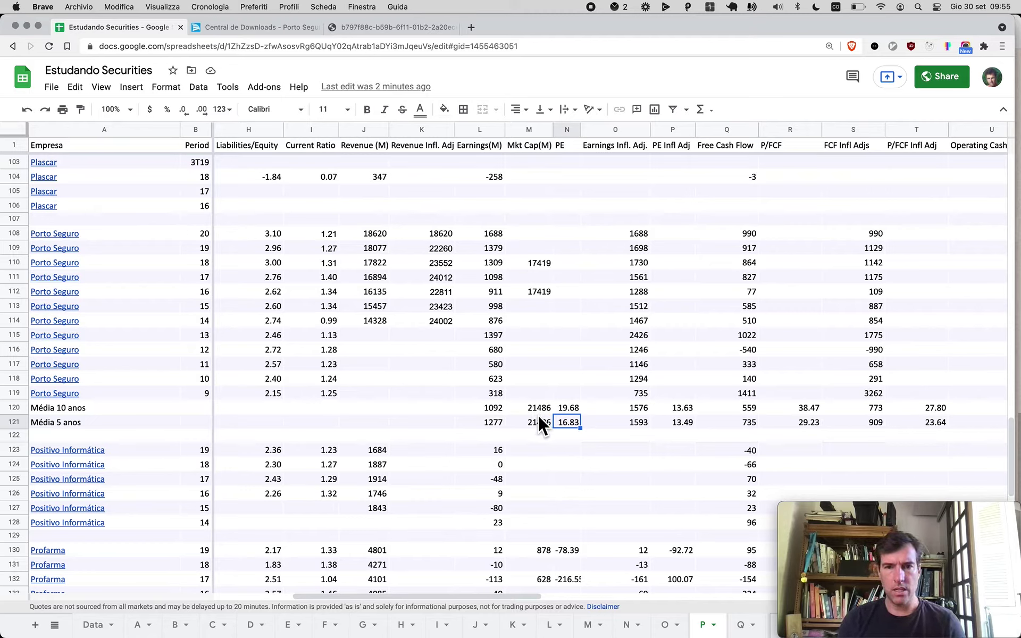
- Search Google in a new browser tab for "porto seguro market cap"
{"action": "key", "text": "super+t"}
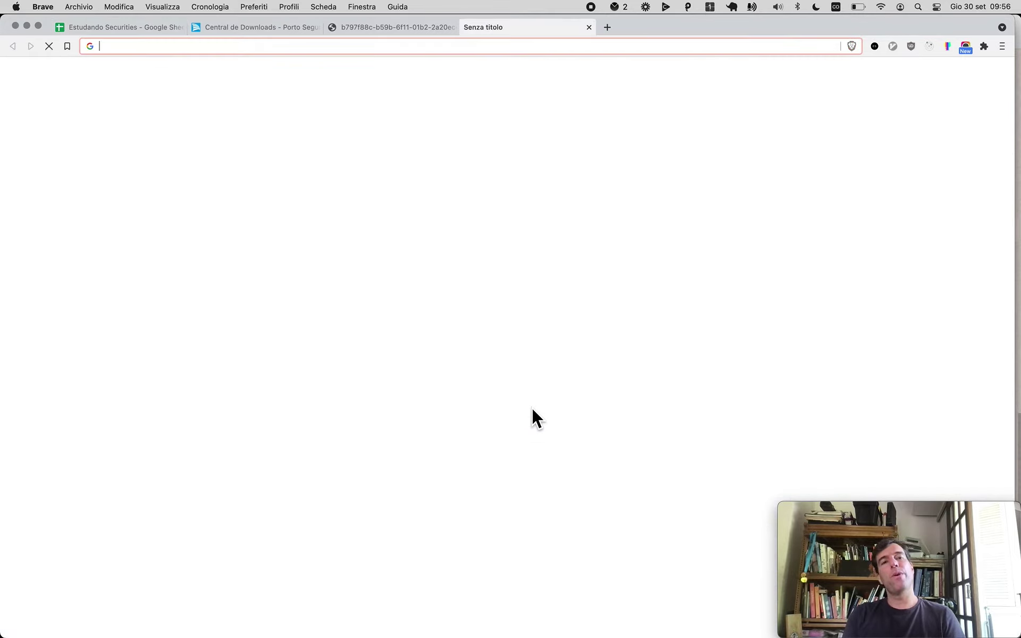
{"action": "type", "text": "porto segu"}
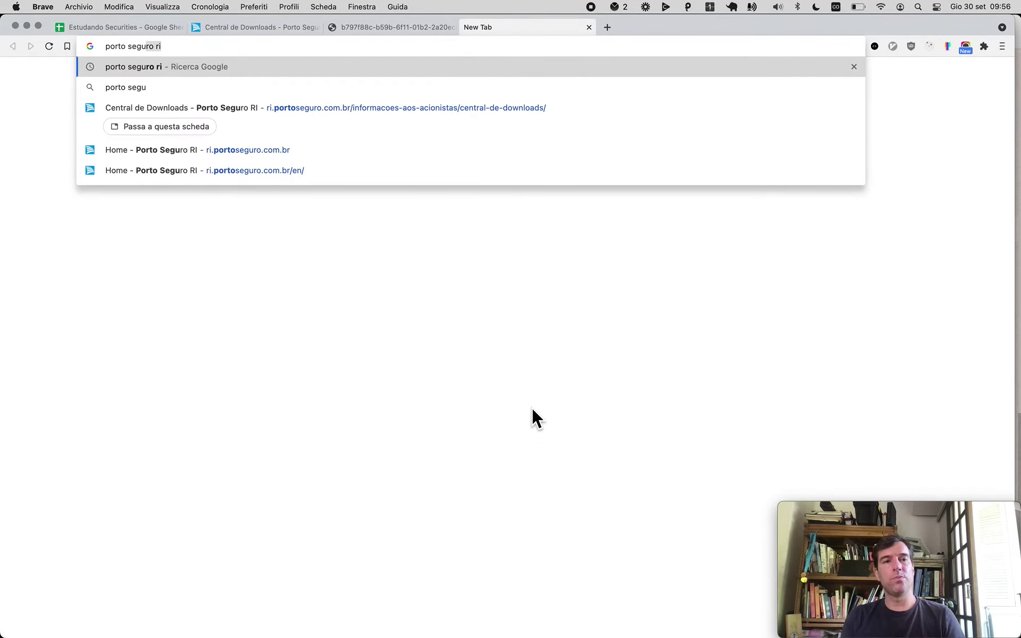
{"action": "type", "text": "ro market cap"}
{"action": "key", "text": "Return"}
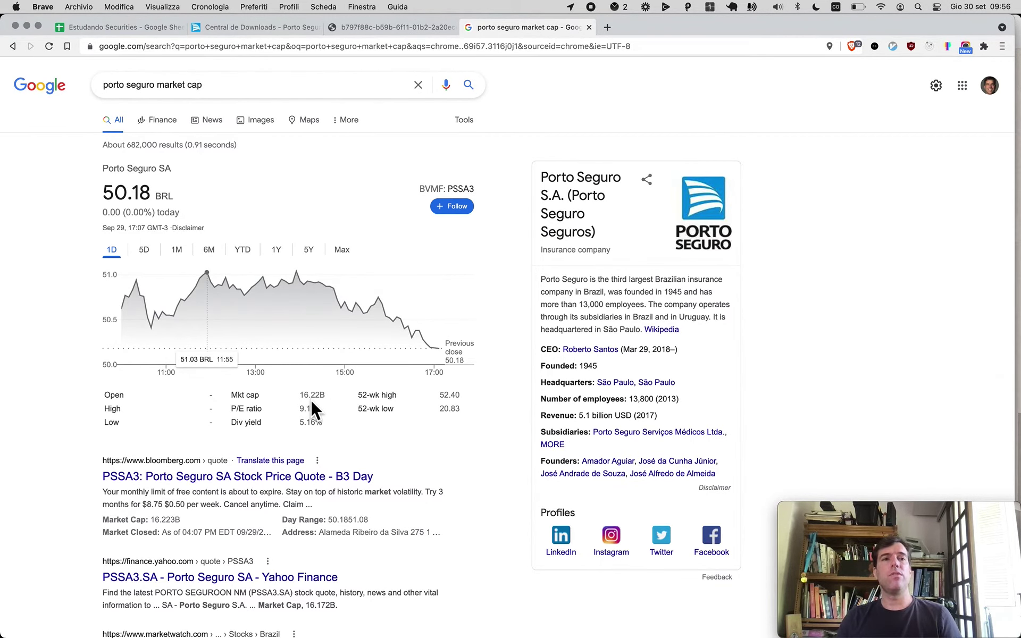
- Return to the spreadsheet and set Porto Seguro's Mkt Cap(M) in the Média 10 anos row to 16220
{"action": "key", "text": "super+1"}
{"action": "left_click", "coordinate": [540, 406]}
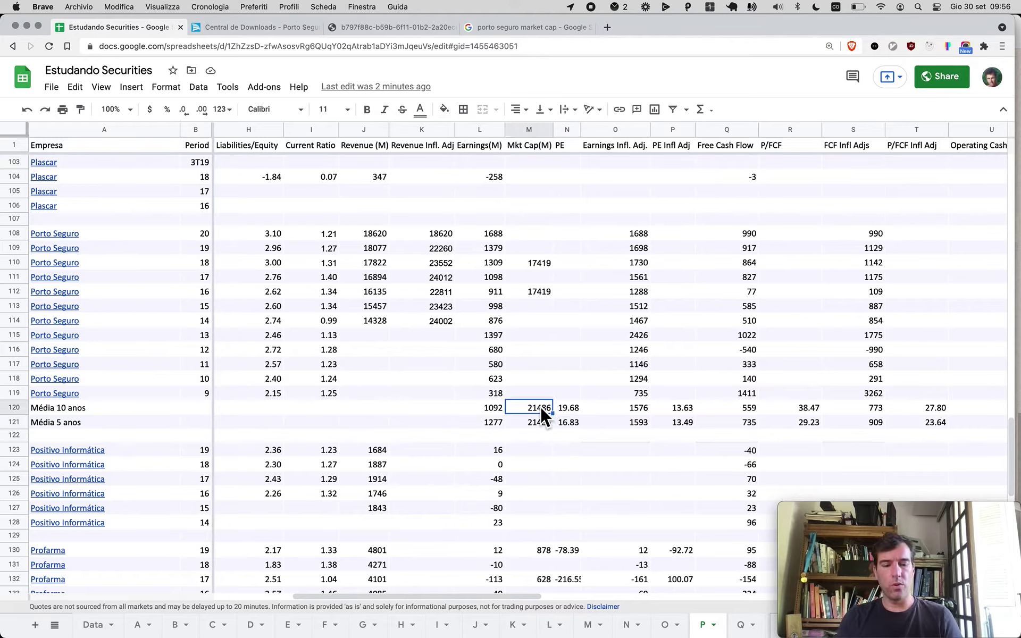
{"action": "type", "text": "16220"}
{"action": "key", "text": "Return"}
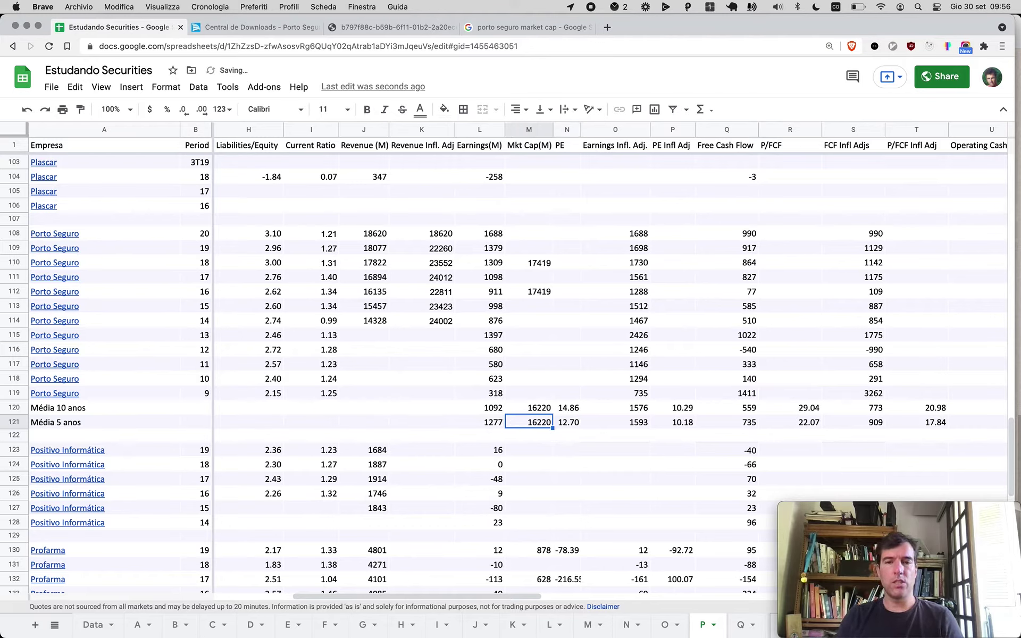
{"action": "key", "text": "Up"}
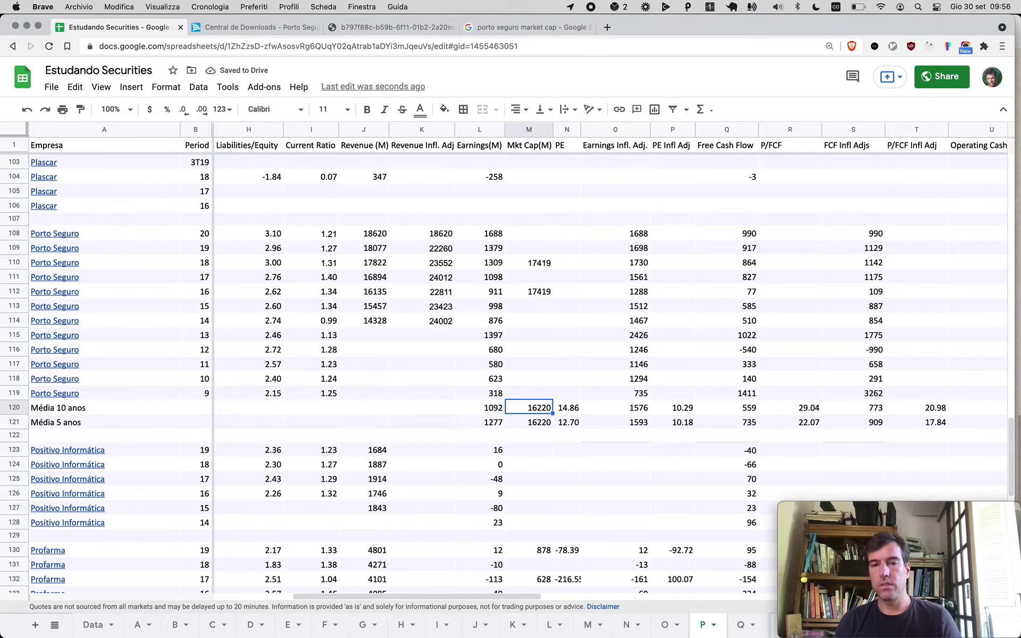
- Examine Porto Seguro's 10-year inflation-adjusted earnings and PE, its P/FCF and its inflation-adjusted free cash flow
{"action": "left_click", "coordinate": [615, 408]}
{"action": "left_click", "coordinate": [672, 407]}
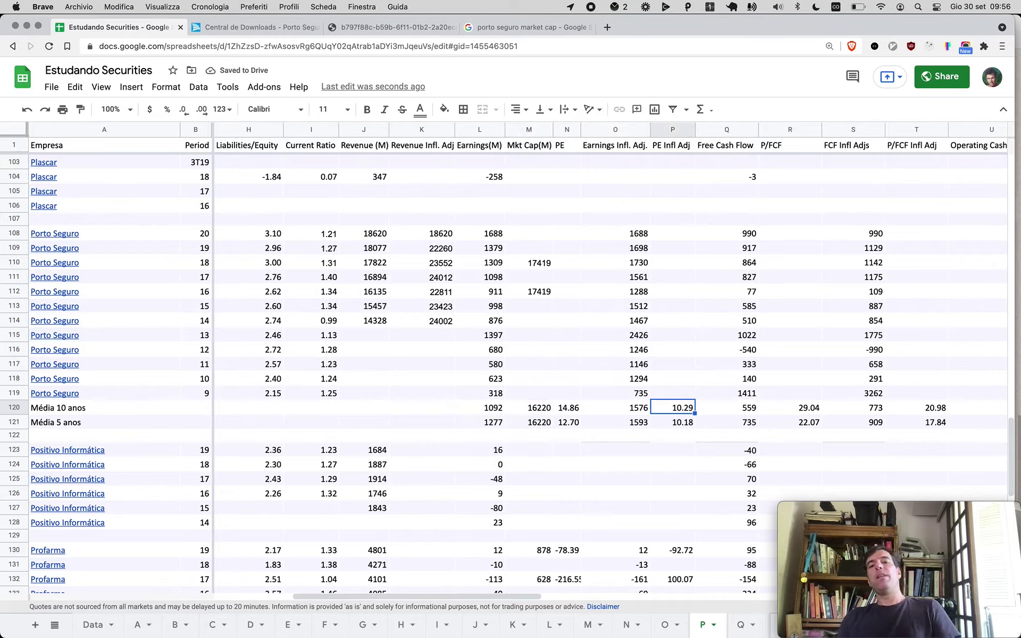
{"action": "left_click", "coordinate": [615, 407]}
{"action": "left_click", "coordinate": [672, 407]}
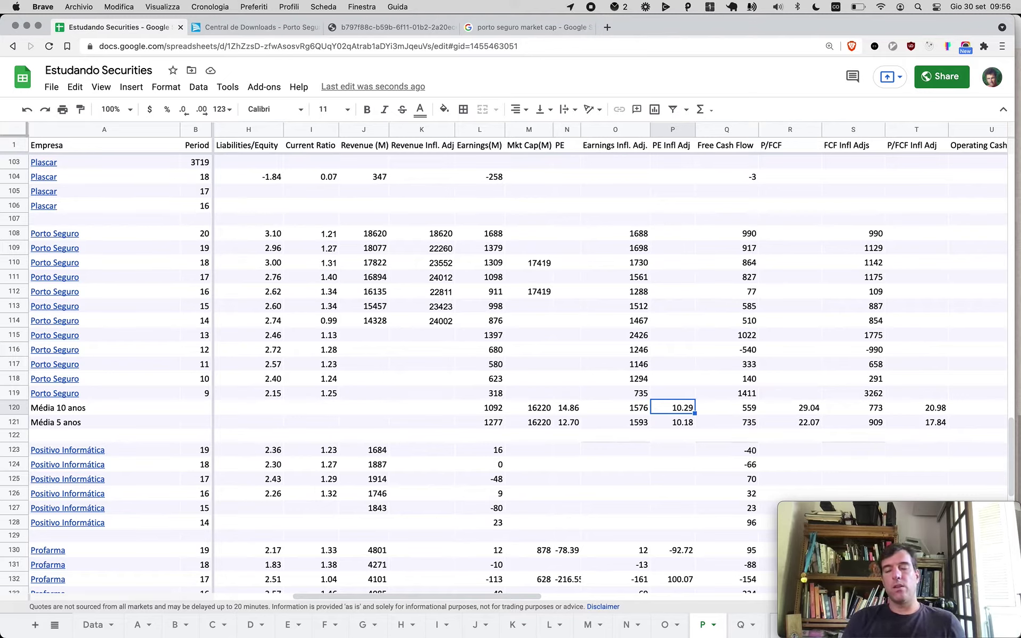
{"action": "key", "text": "Right"}
{"action": "key", "text": "Right"}
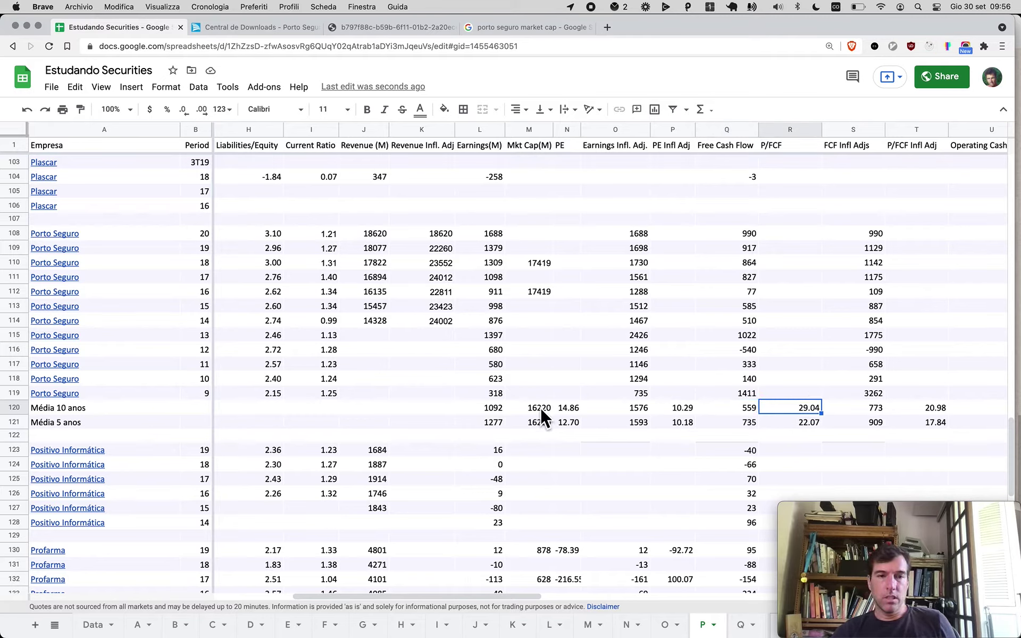
{"action": "key", "text": "Right"}
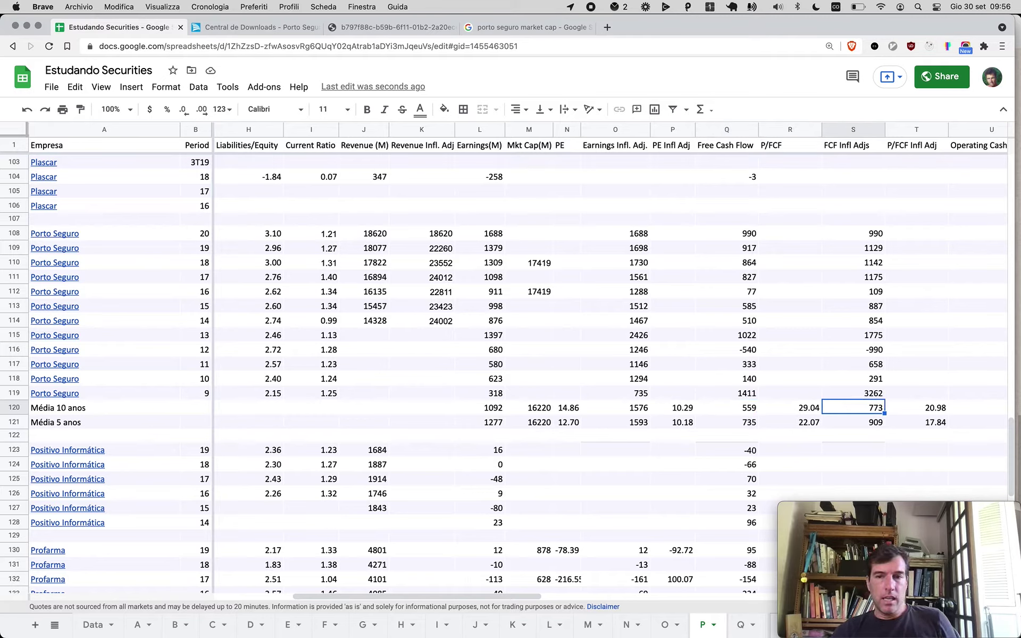